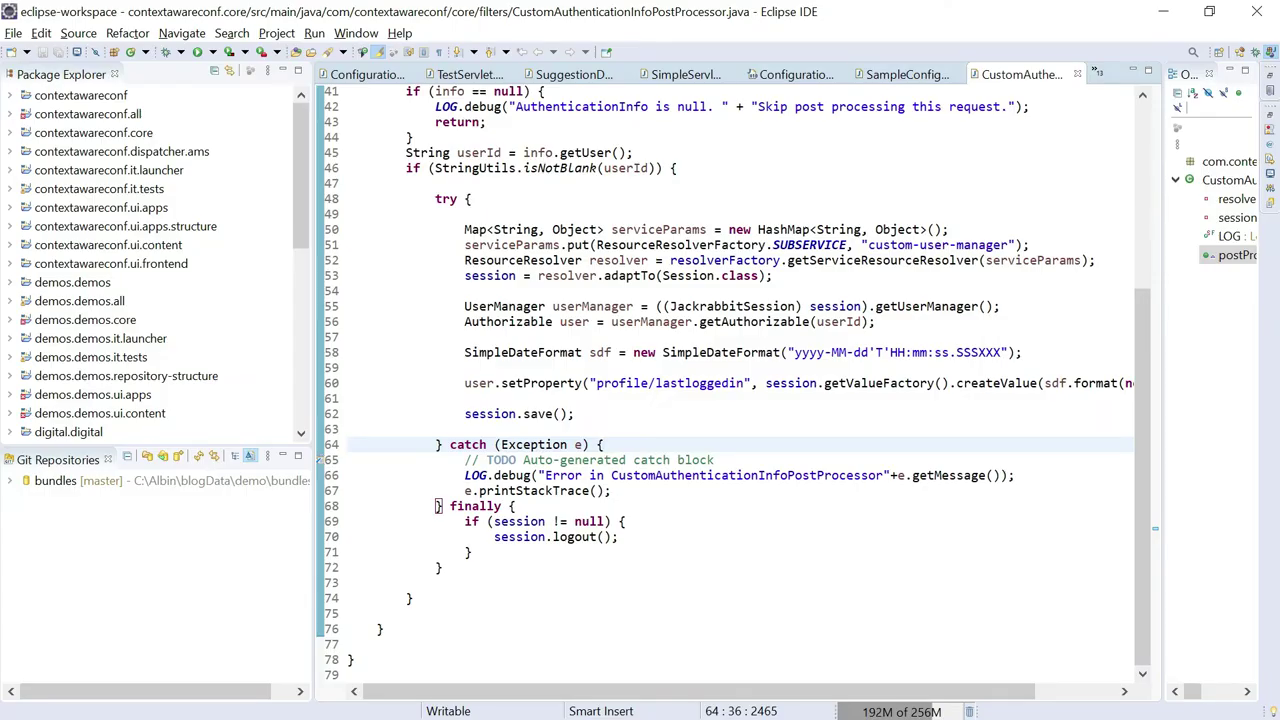
Review the CustomAuthenticationInfoPostProcessor component, its AuthenticationInfoPostProcessor interface and the postProcess method.
{"action": "left_click_drag", "start_coordinate": [1136, 391], "coordinate": [1160, 178]}
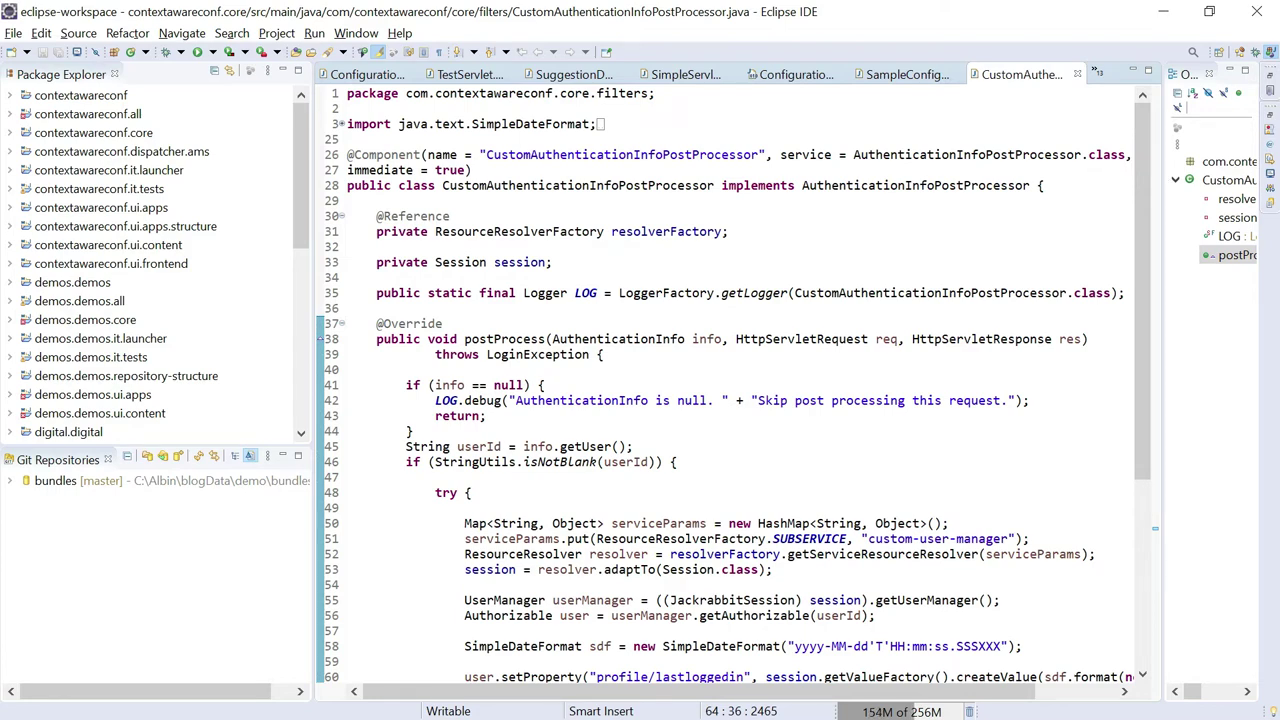
{"action": "double_click", "coordinate": [561, 155]}
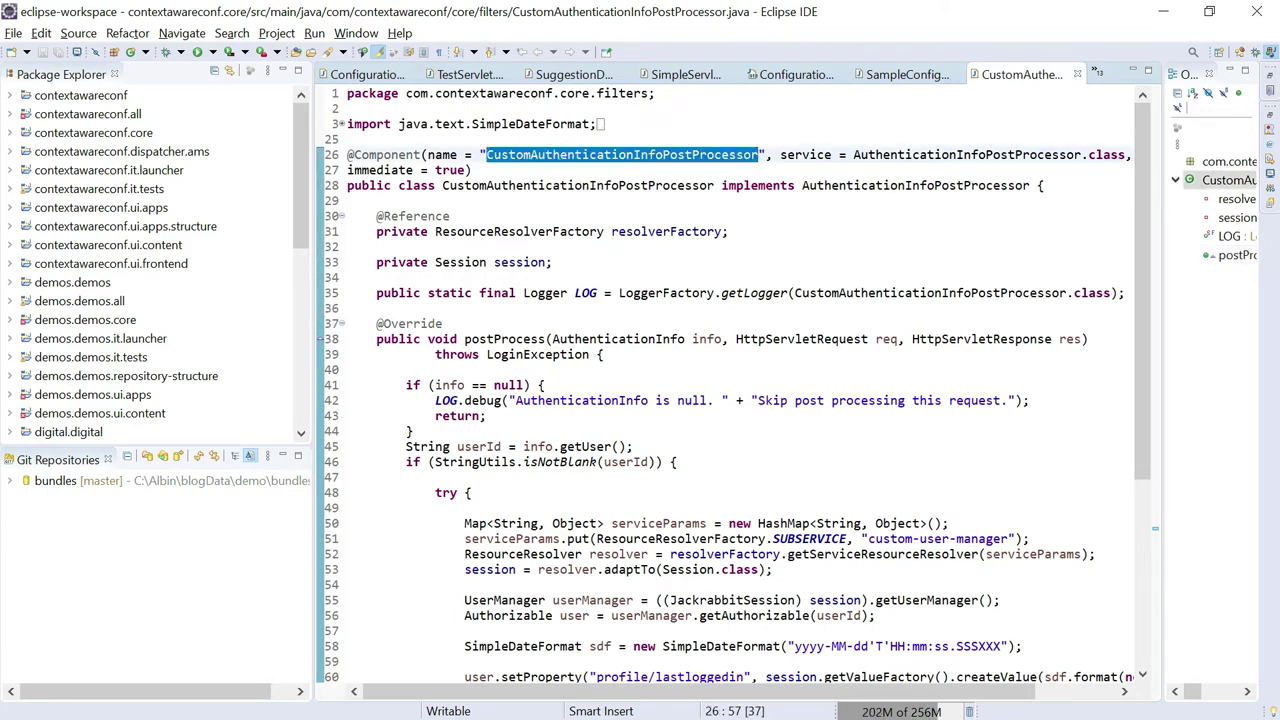
{"action": "double_click", "coordinate": [967, 155]}
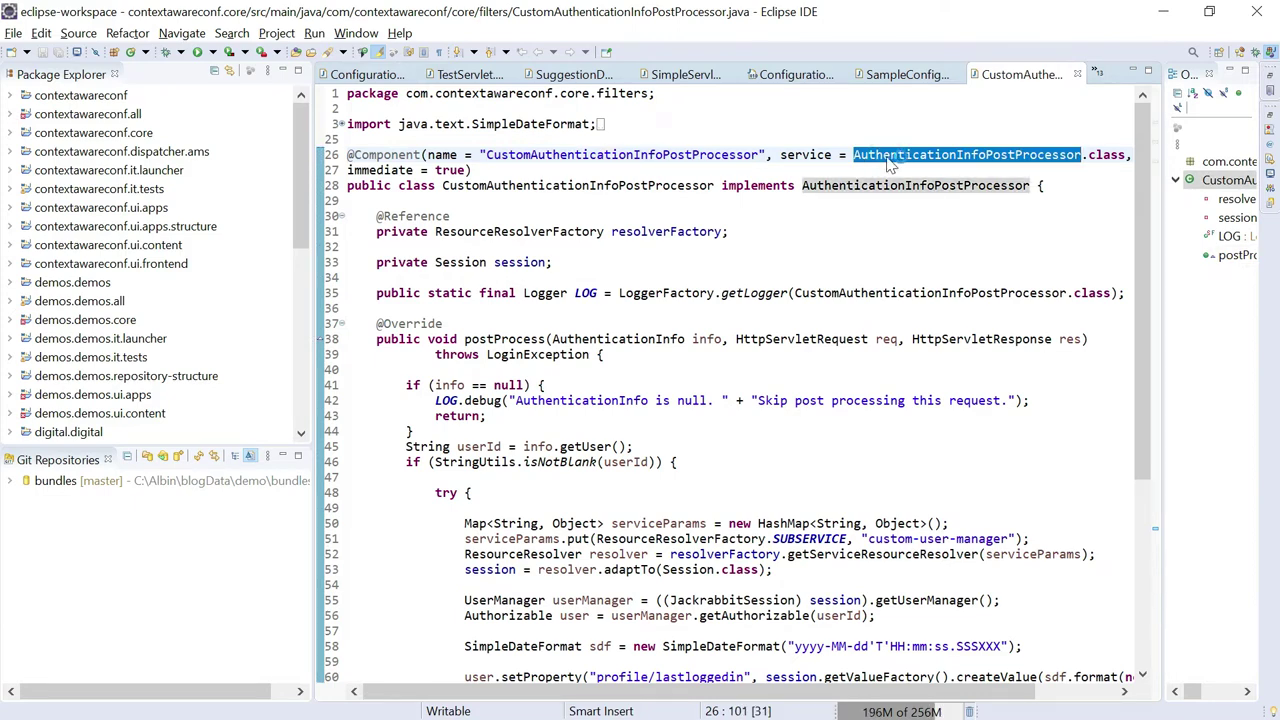
{"action": "mouse_move", "coordinate": [897, 158]}
{"action": "scroll", "coordinate": [1142, 264], "scroll_direction": "down", "scroll_amount": 1}
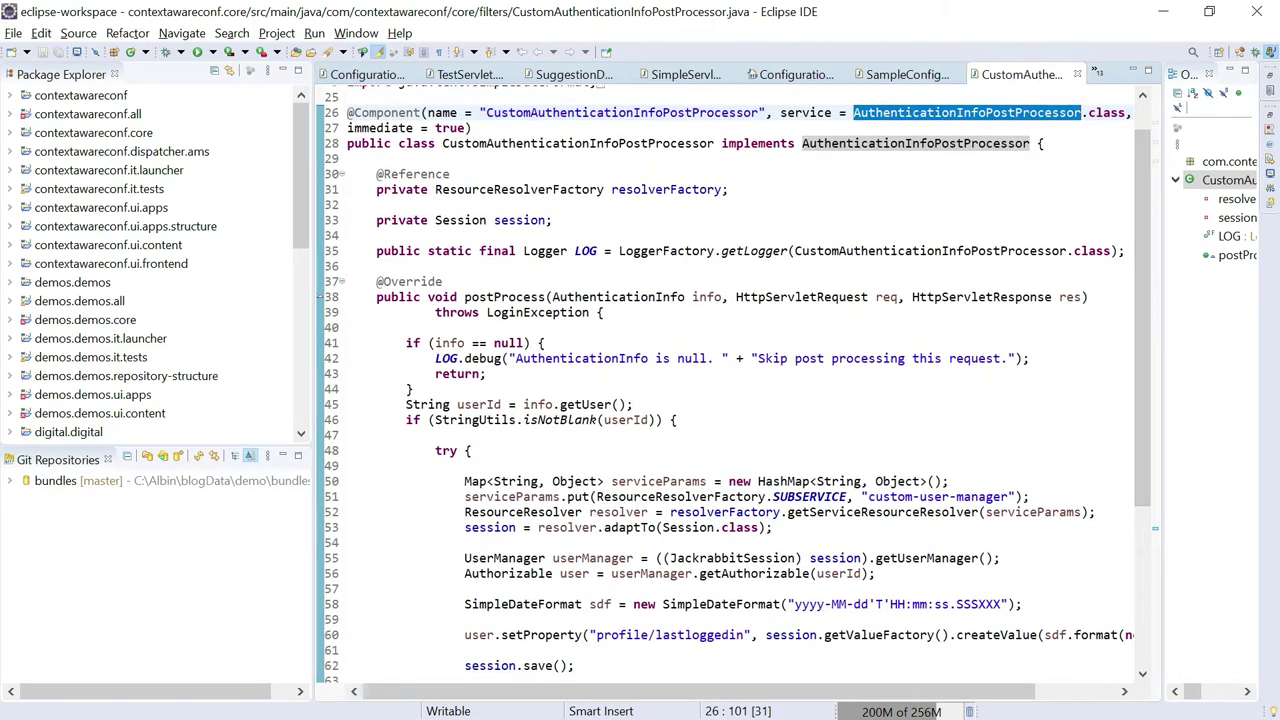
{"action": "double_click", "coordinate": [490, 297]}
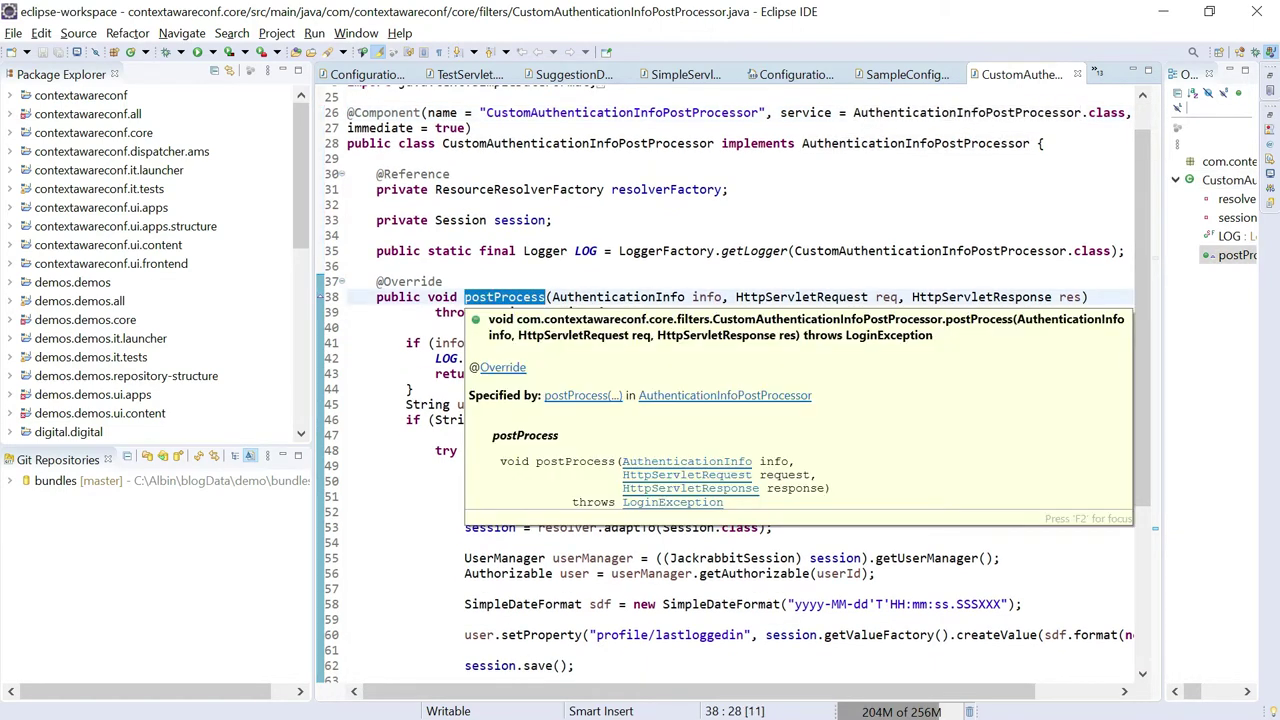
{"action": "key", "text": "Escape"}
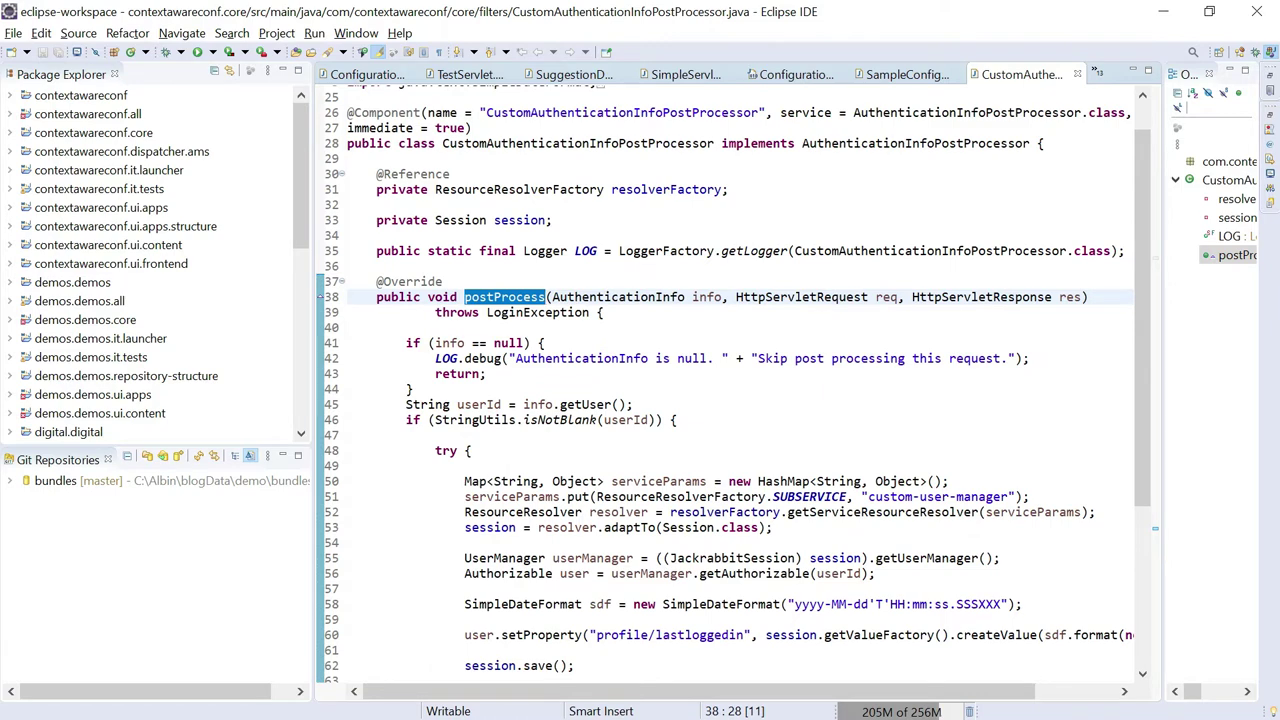
{"action": "double_click", "coordinate": [618, 297]}
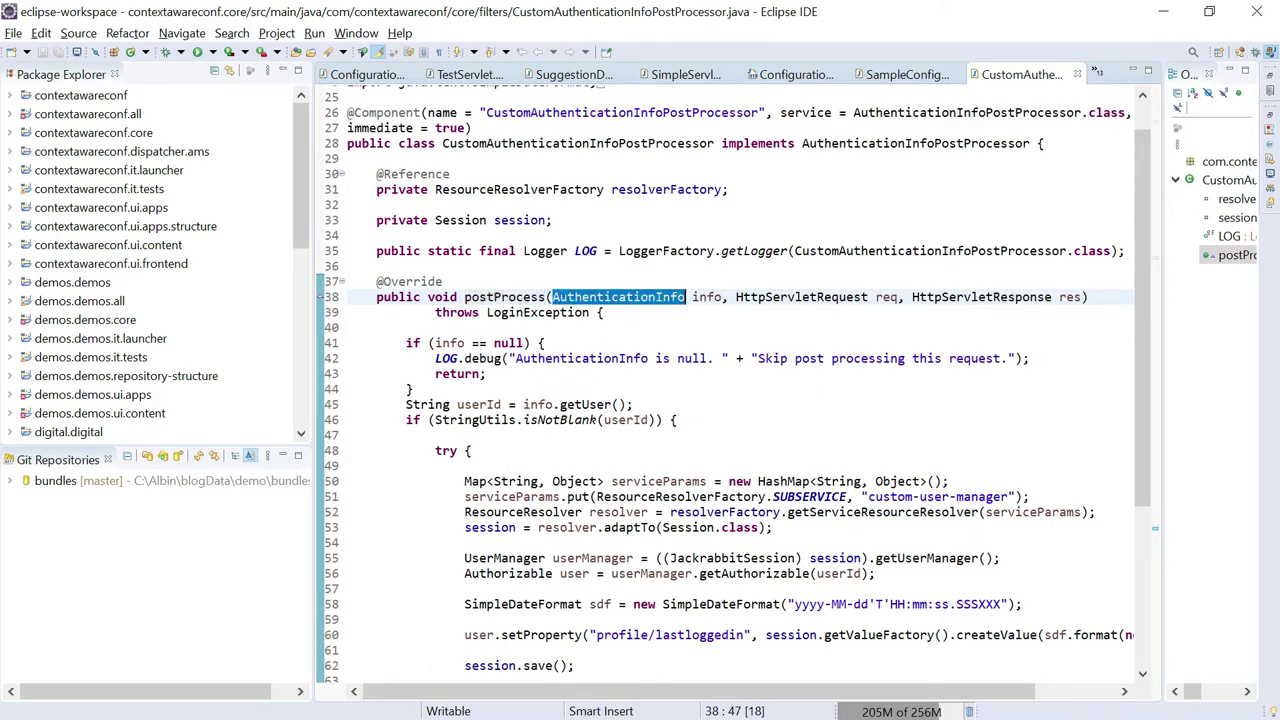
{"action": "mouse_move", "coordinate": [618, 297]}
Highlight userId, the lastloggedin property and the custom-user-manager subservice, then bring up AEM Start.
{"action": "scroll", "coordinate": [1138, 267], "scroll_direction": "down", "scroll_amount": 2}
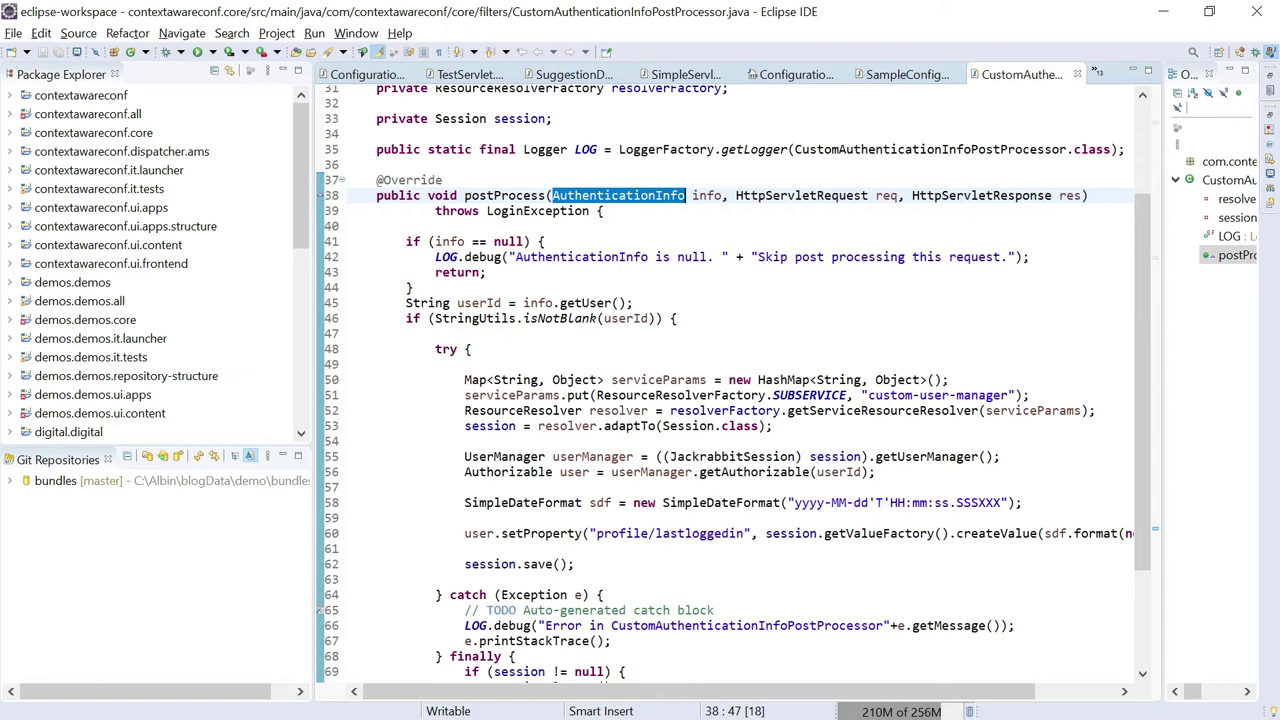
{"action": "double_click", "coordinate": [479, 303]}
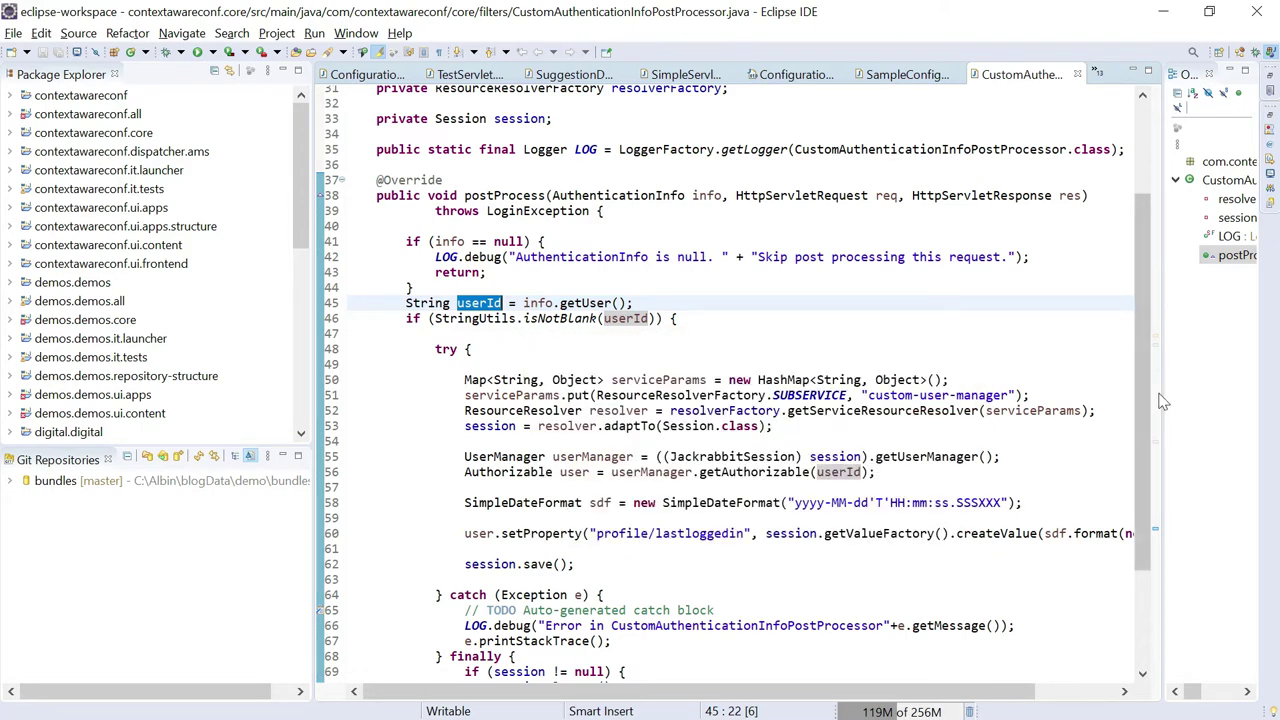
{"action": "scroll", "coordinate": [1145, 375], "scroll_direction": "down", "scroll_amount": 1}
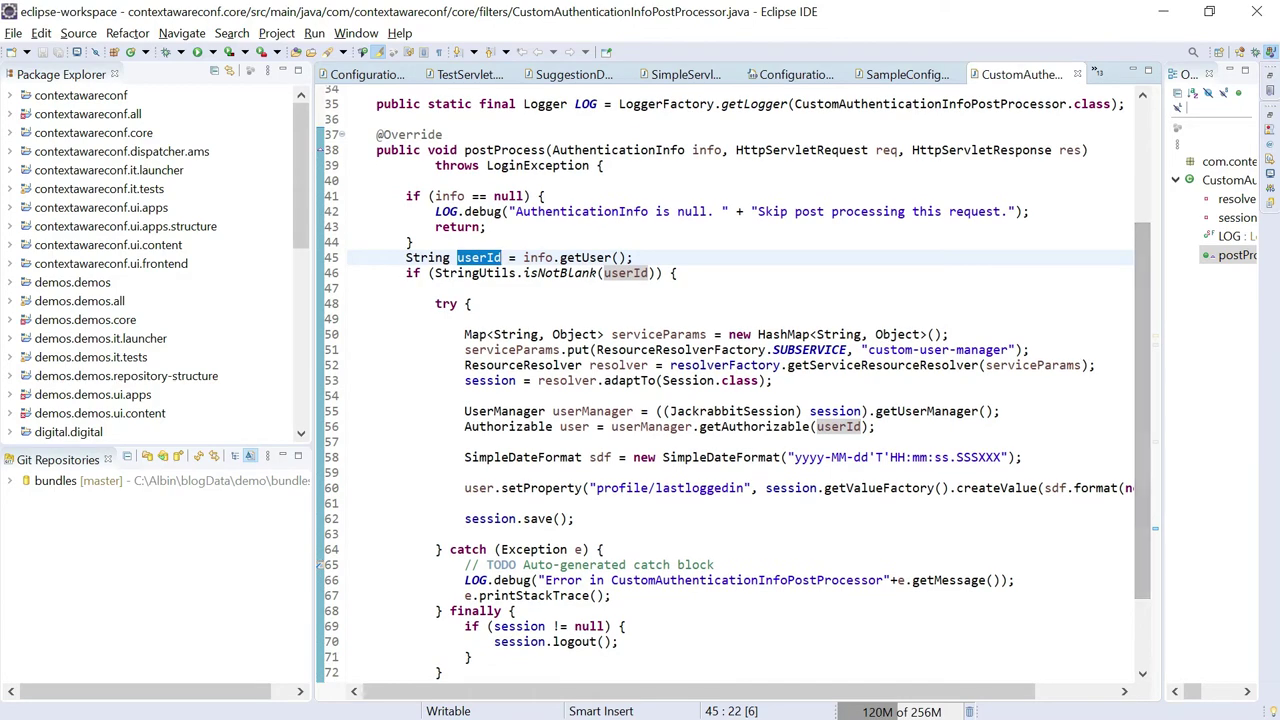
{"action": "mouse_move", "coordinate": [673, 382]}
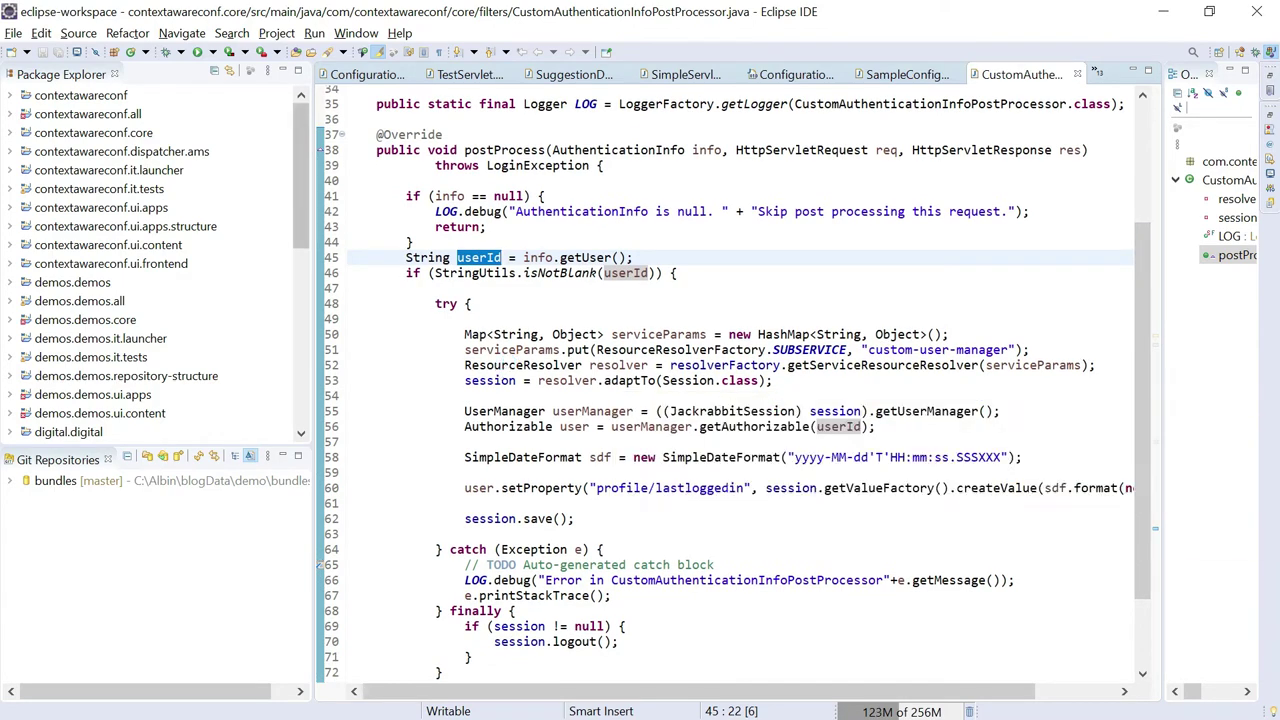
{"action": "double_click", "coordinate": [700, 488]}
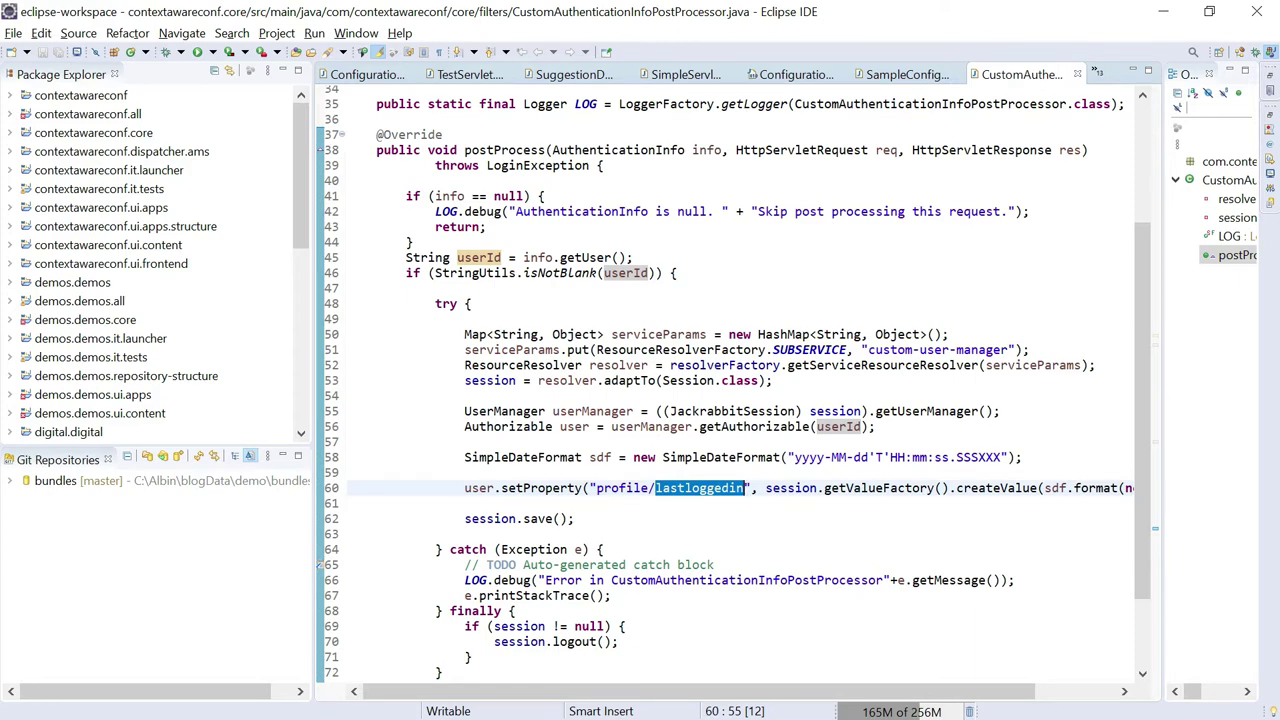
{"action": "scroll", "coordinate": [730, 380], "scroll_direction": "right", "scroll_amount": 3}
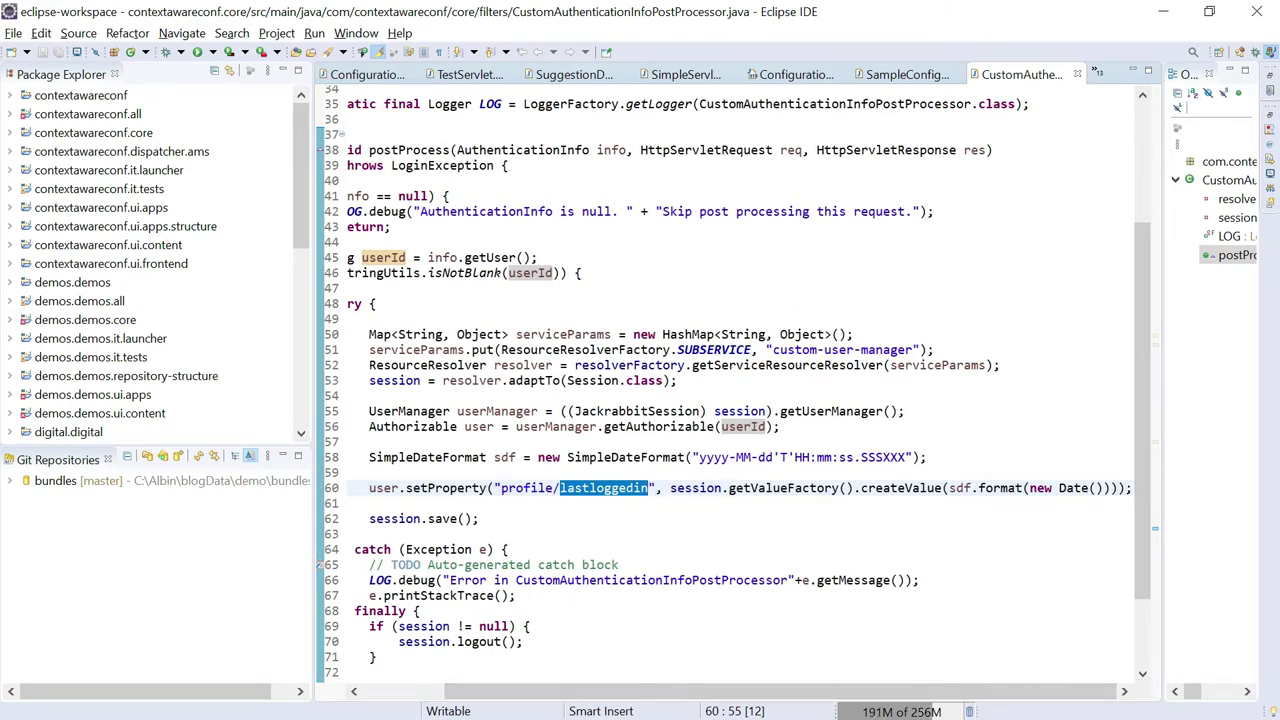
{"action": "scroll", "coordinate": [780, 692], "scroll_direction": "left", "scroll_amount": 3}
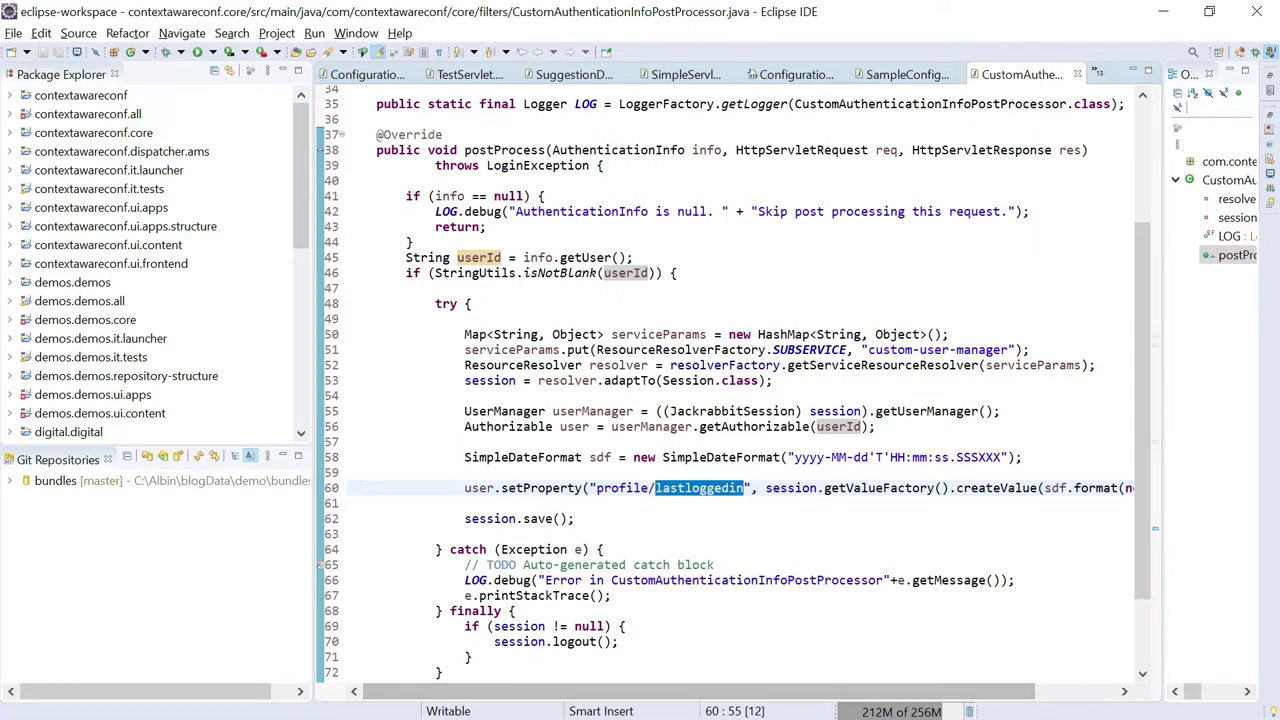
{"action": "double_click", "coordinate": [886, 350]}
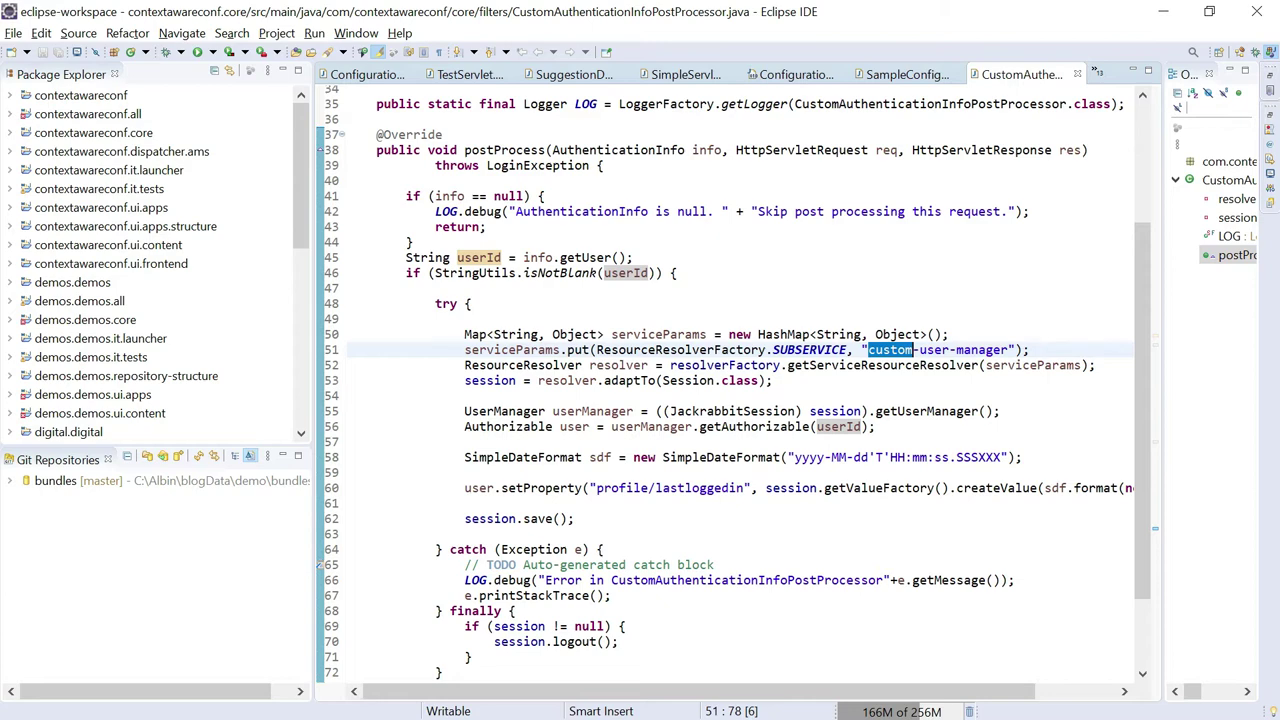
{"action": "mouse_move", "coordinate": [510, 350]}
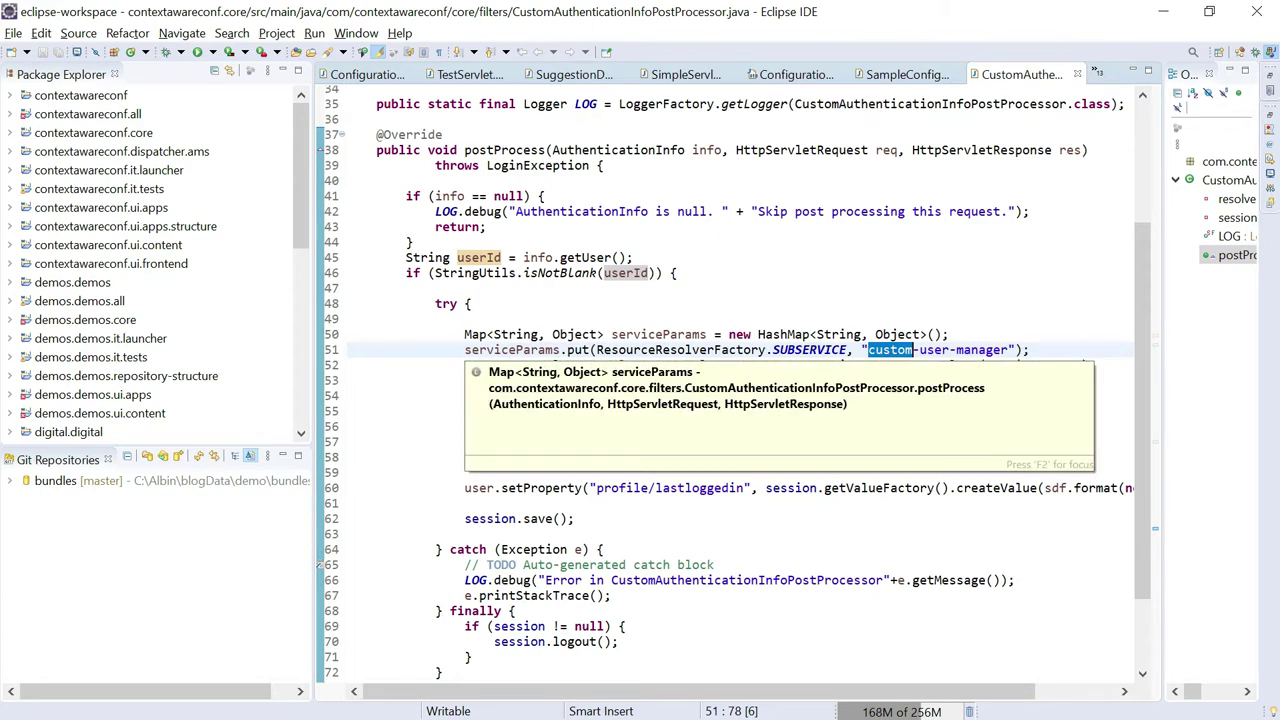
{"action": "double_click", "coordinate": [700, 488]}
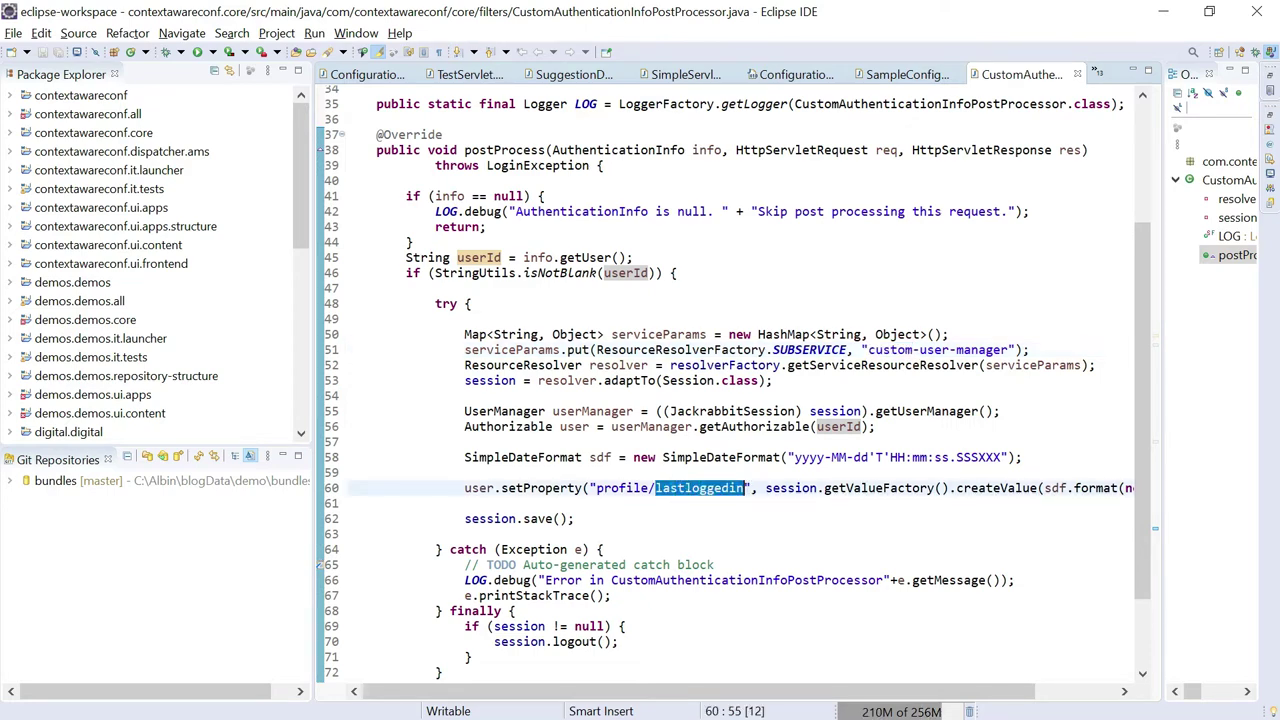
{"action": "key", "text": "alt+Tab"}
{"action": "key", "text": "alt+Tab"}
{"action": "key", "text": "alt+Tab"}
{"action": "key", "text": "alt+Tab"}
{"action": "key", "text": "alt+Tab"}
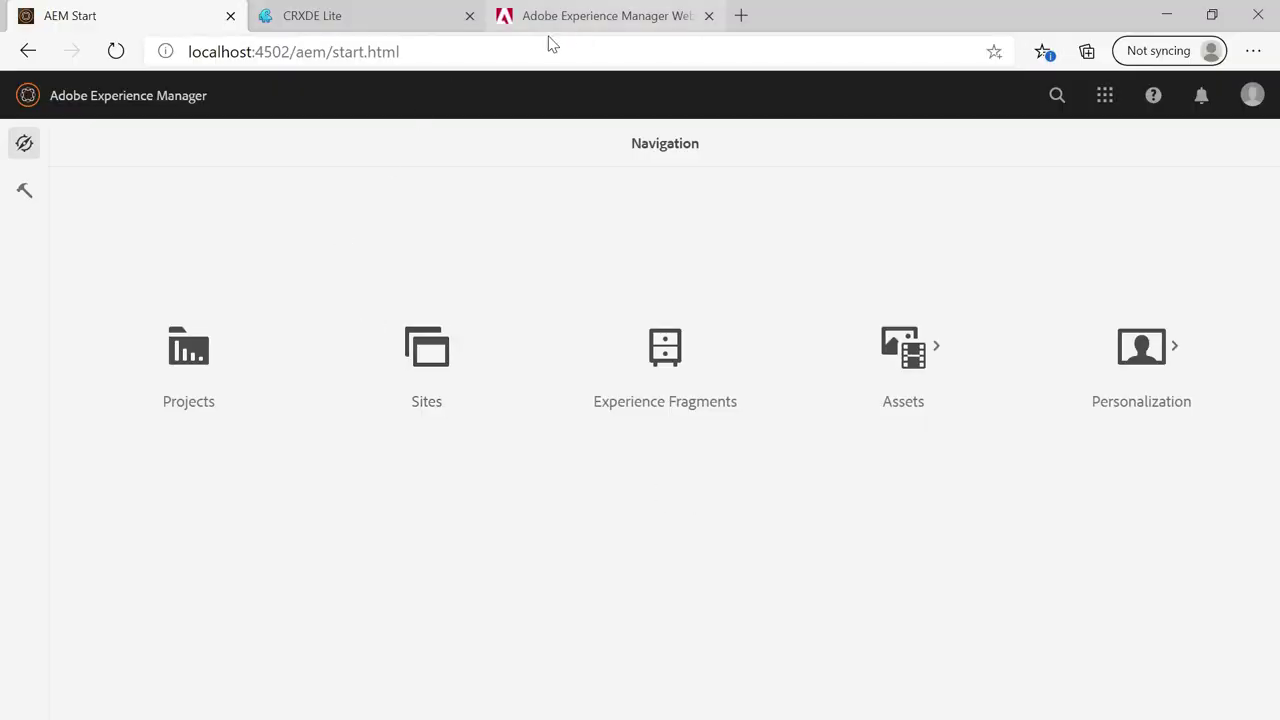
Show custom-user-manager's permissions (jcr:read, jcr:write on /home/users) in the Permissions console, filtered to Users.
{"action": "left_click", "coordinate": [25, 192]}
{"action": "left_click", "coordinate": [143, 418]}
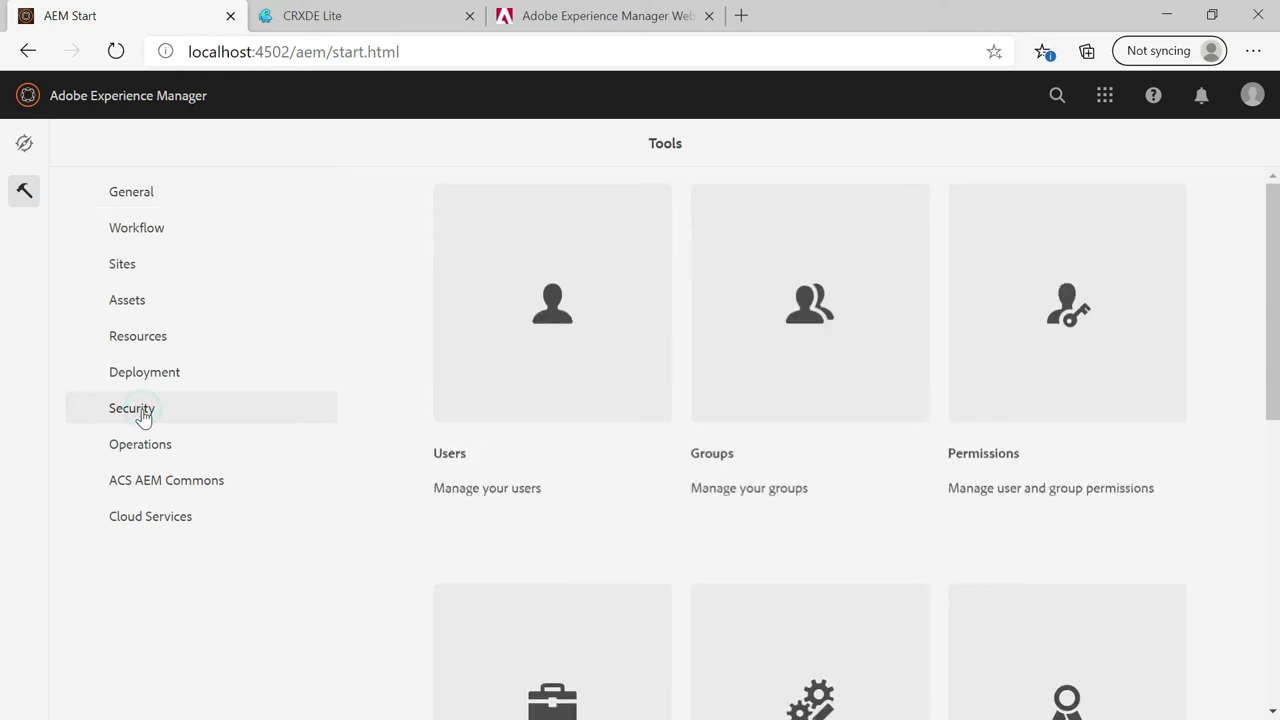
{"action": "left_click", "coordinate": [1077, 347]}
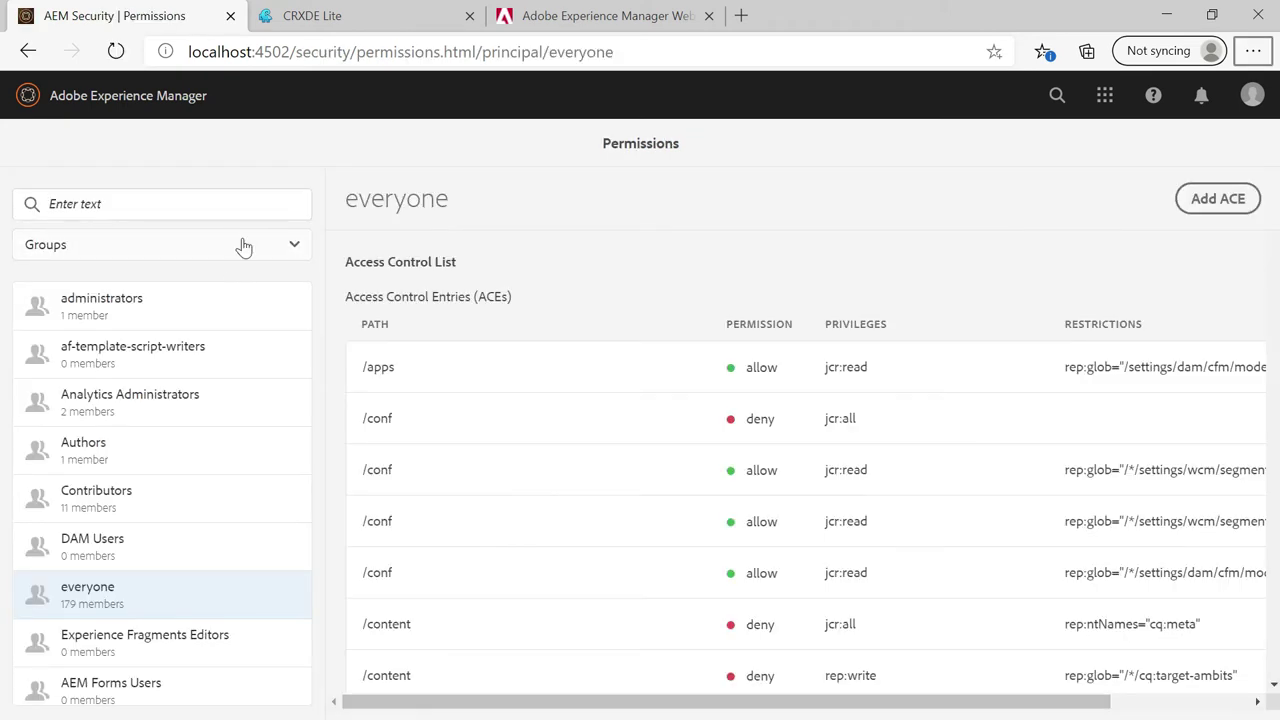
{"action": "left_click", "coordinate": [290, 256]}
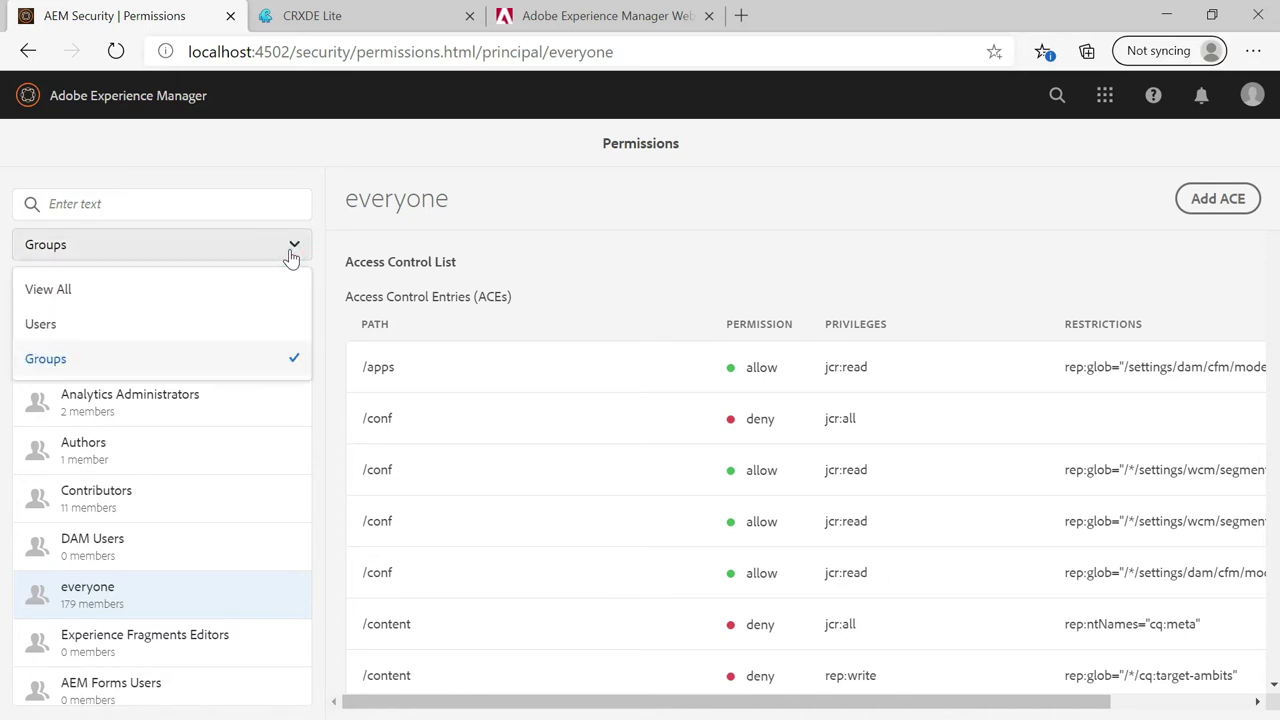
{"action": "left_click", "coordinate": [84, 322]}
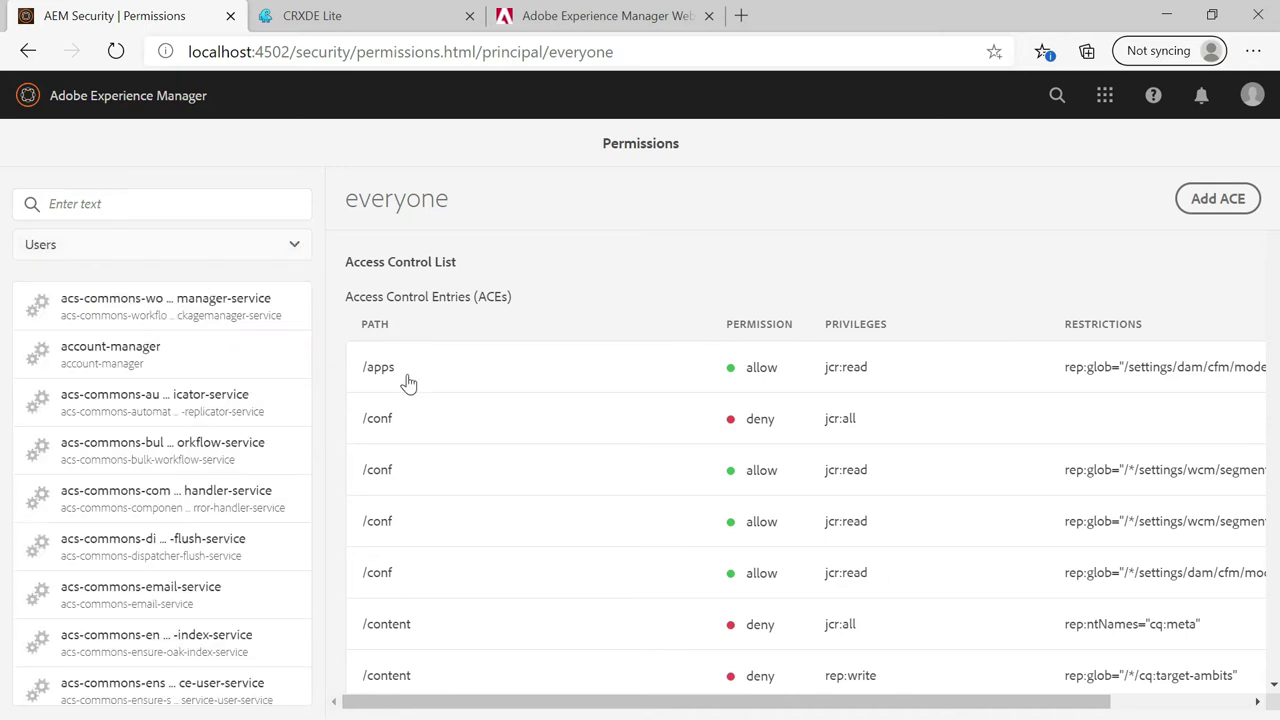
{"action": "left_click", "coordinate": [119, 201]}
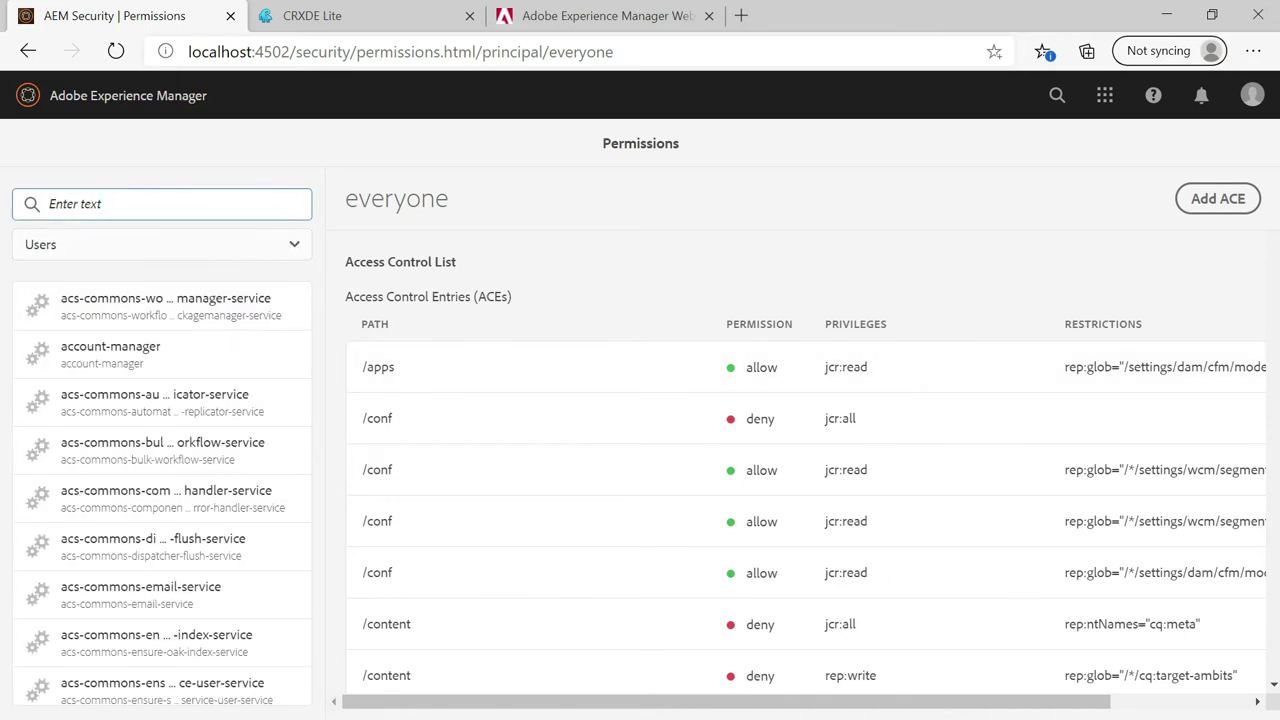
{"action": "type", "text": "custom"}
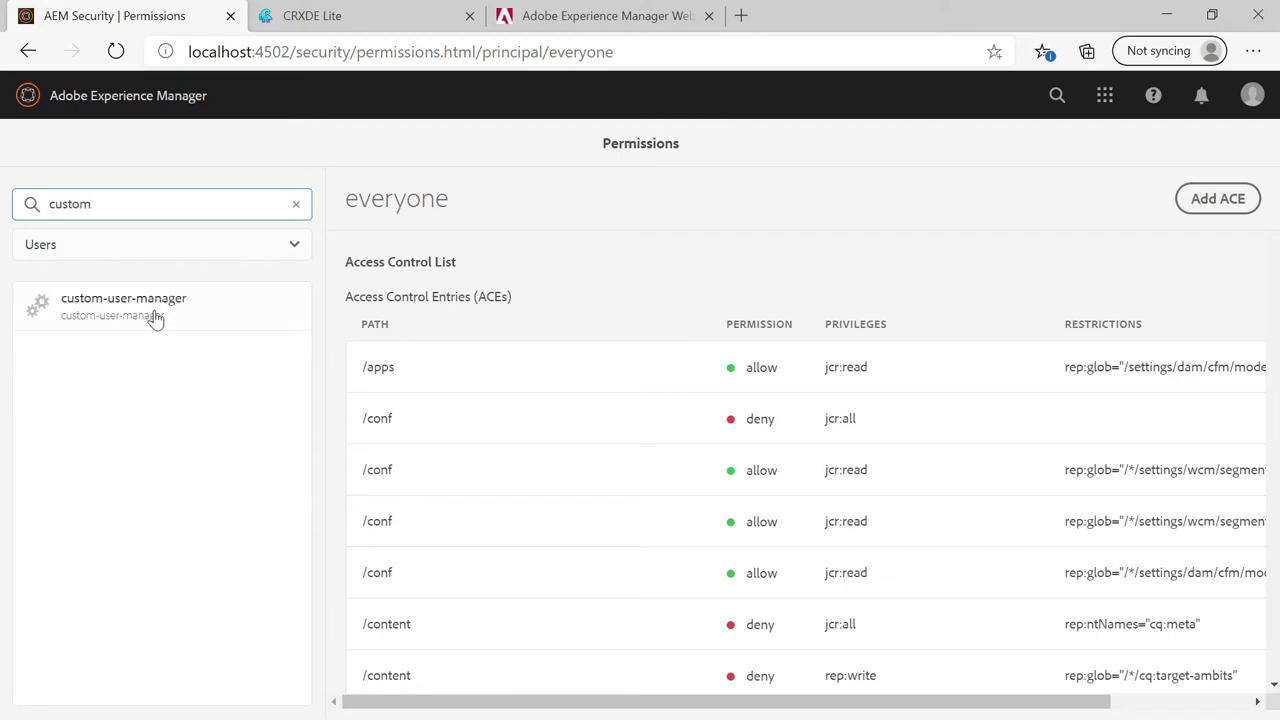
{"action": "left_click", "coordinate": [153, 316]}
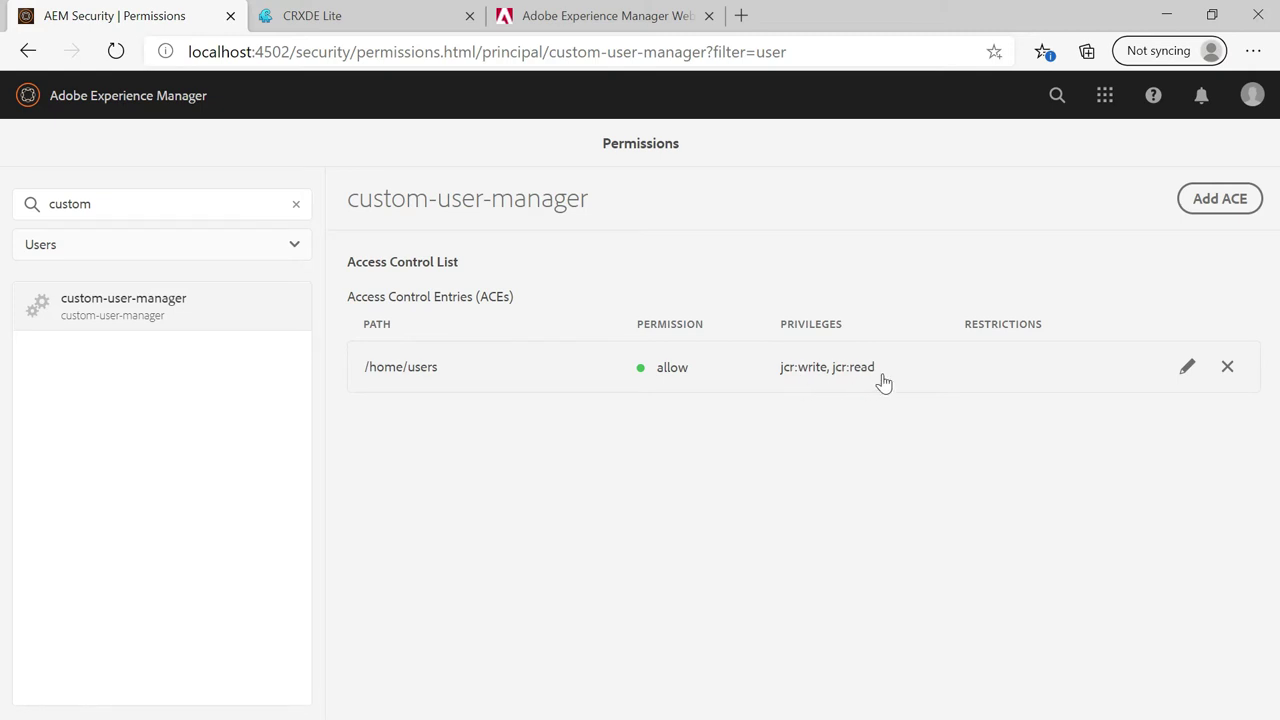
Select the custom-user-manager entry in the Service User Mapper Amendment, then return to the Eclipse code.
{"action": "left_click", "coordinate": [600, 18]}
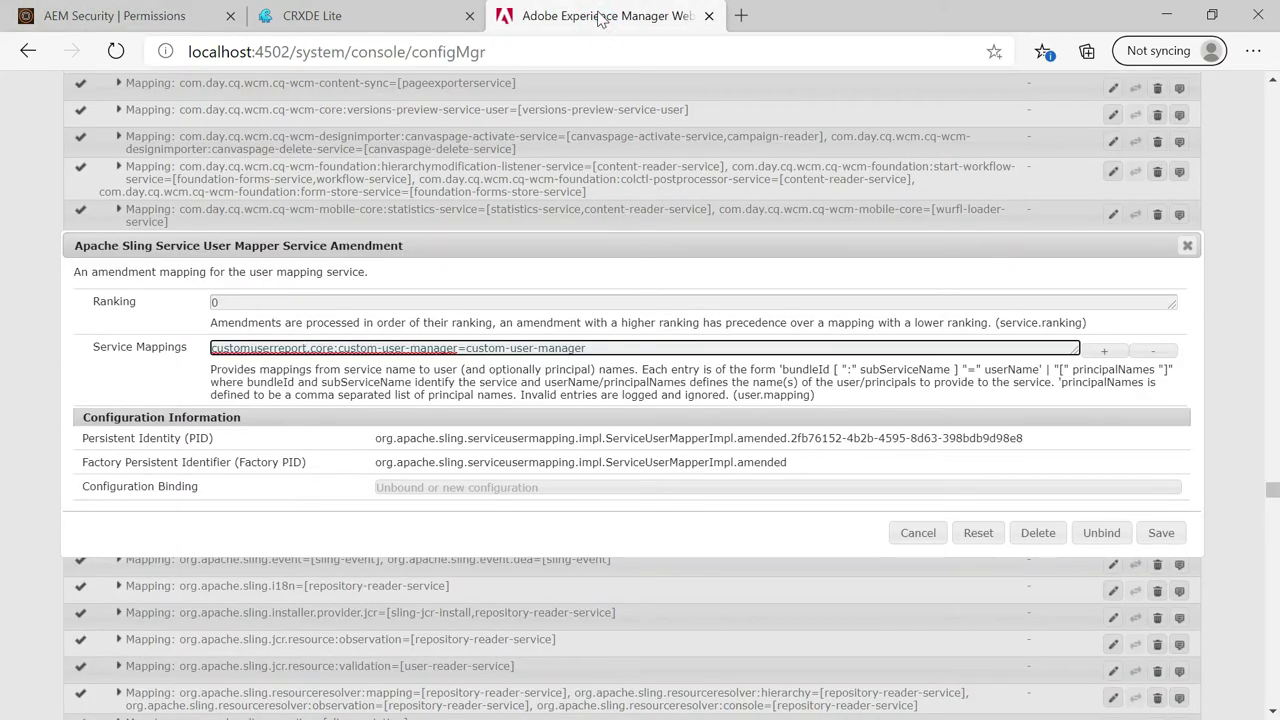
{"action": "double_click", "coordinate": [251, 347]}
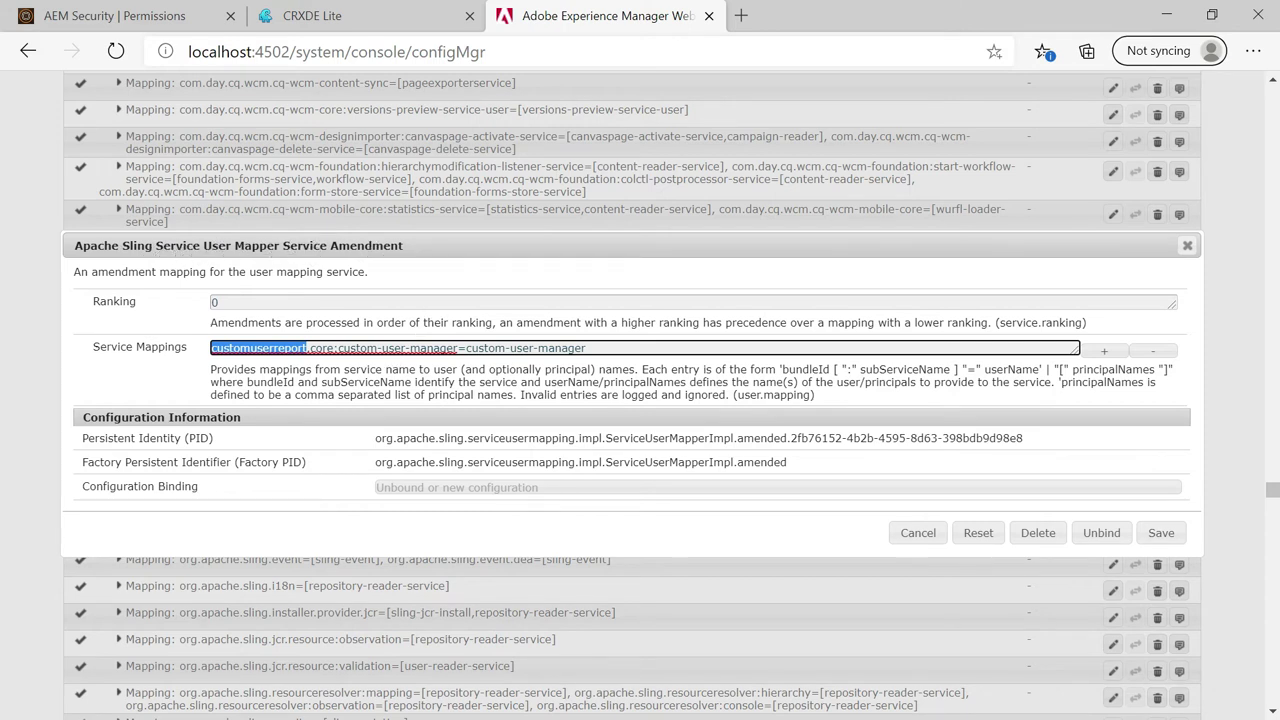
{"action": "left_click", "coordinate": [379, 347]}
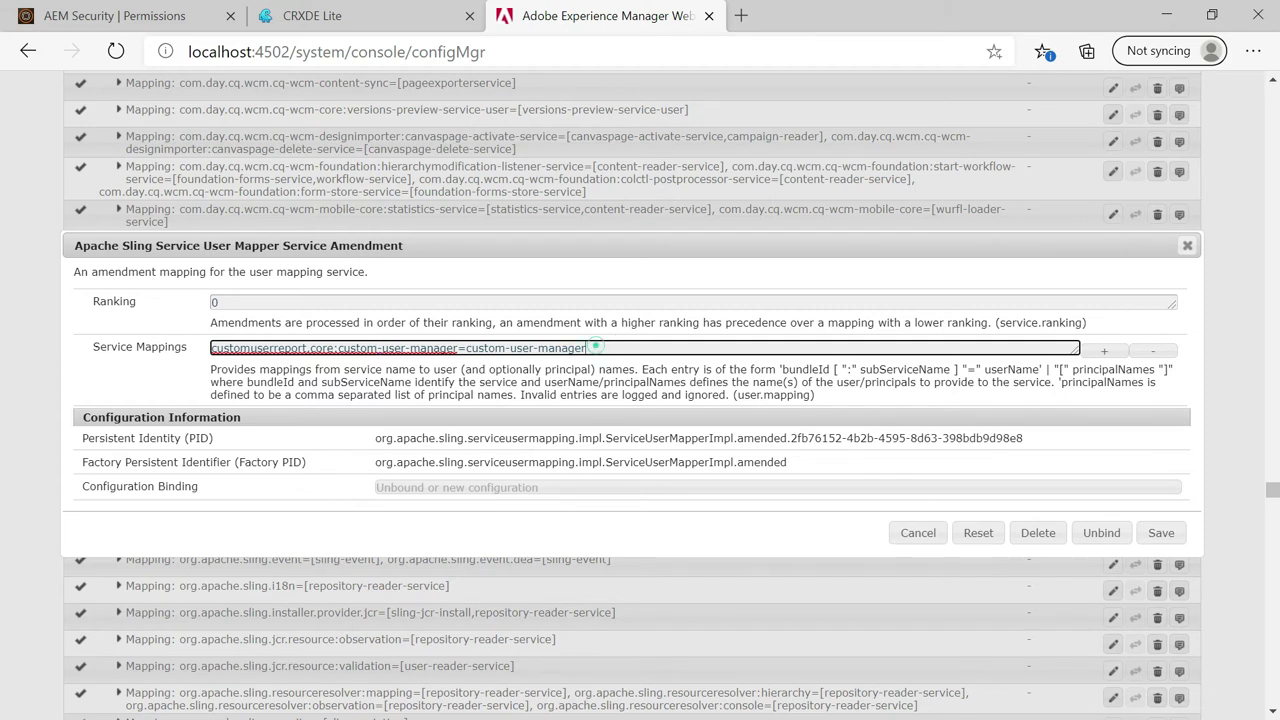
{"action": "left_click_drag", "start_coordinate": [600, 347], "coordinate": [468, 347]}
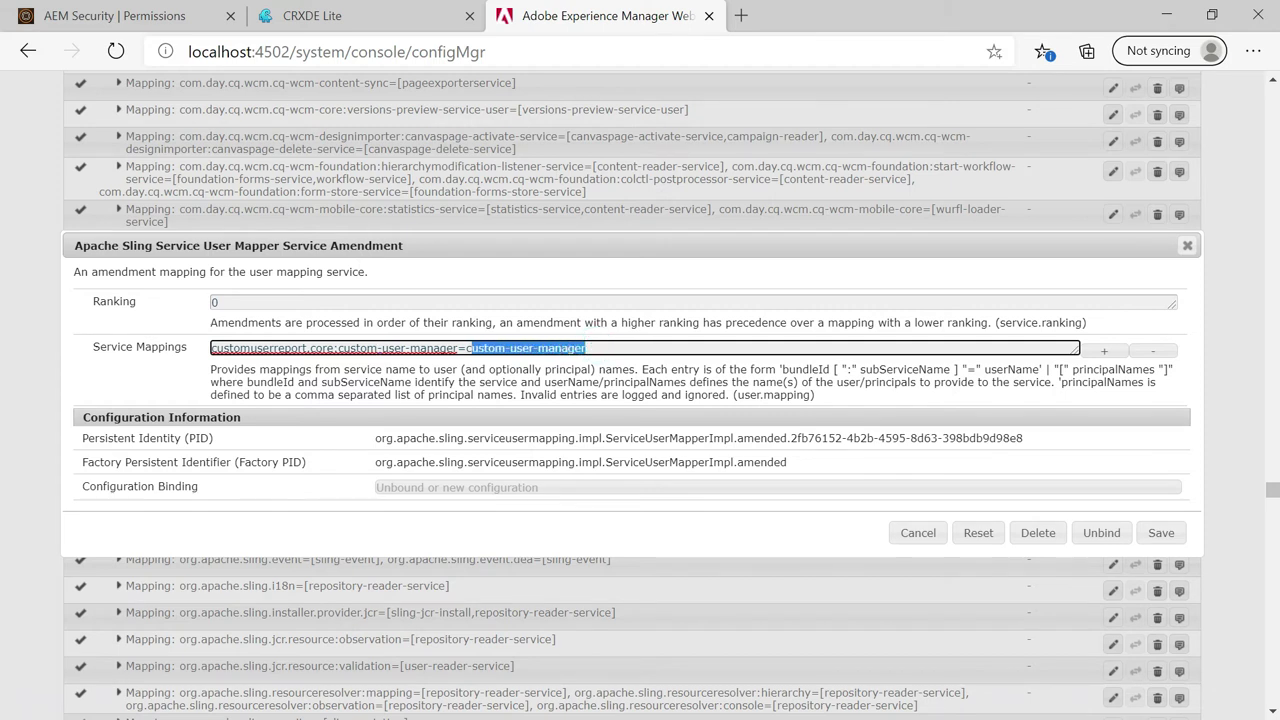
{"action": "key", "text": "alt+Tab"}
{"action": "left_click", "coordinate": [634, 257]}
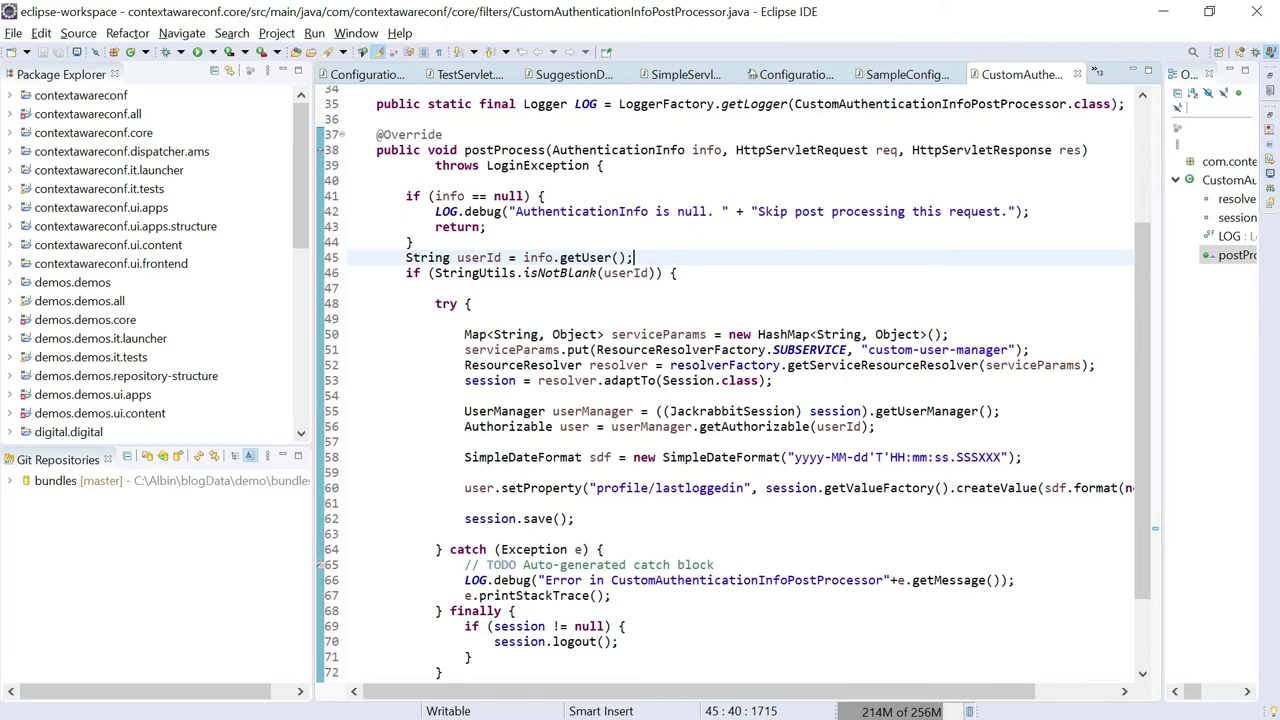
Point out the lastloggedin property in the code, then switch to the private AEM sign-in window.
{"action": "left_click", "coordinate": [690, 488]}
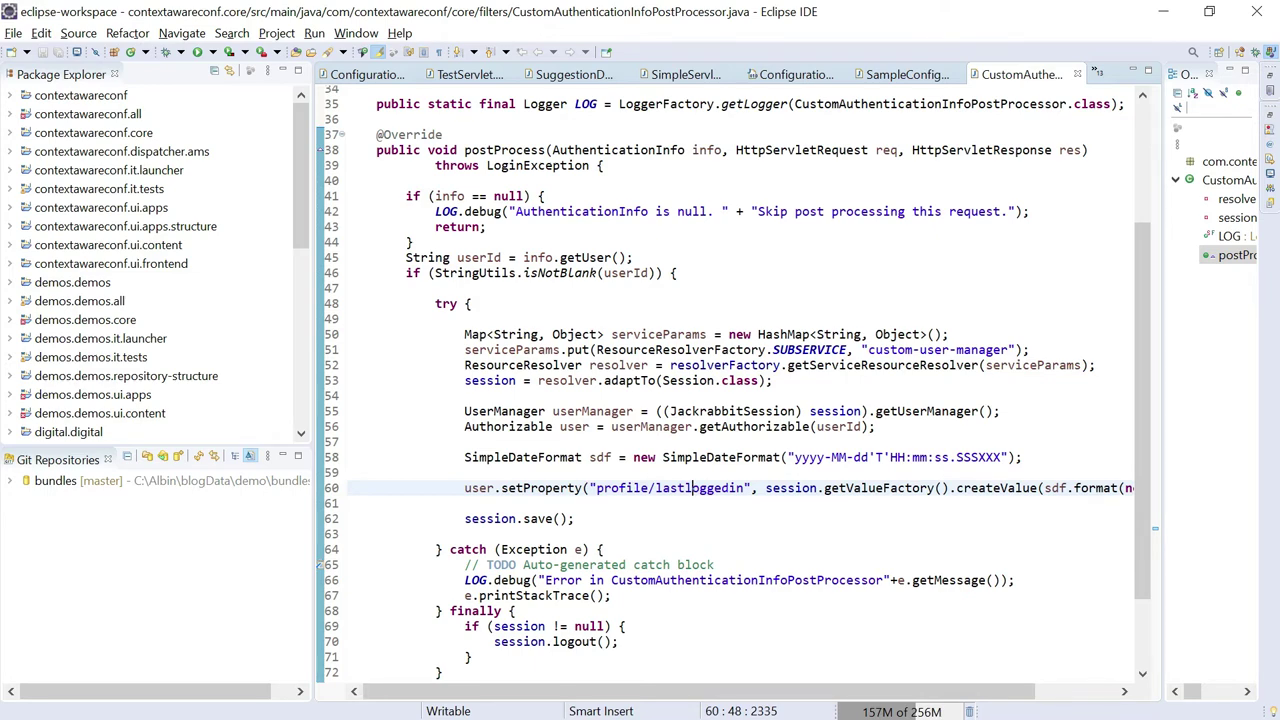
{"action": "key", "text": "alt+Tab"}
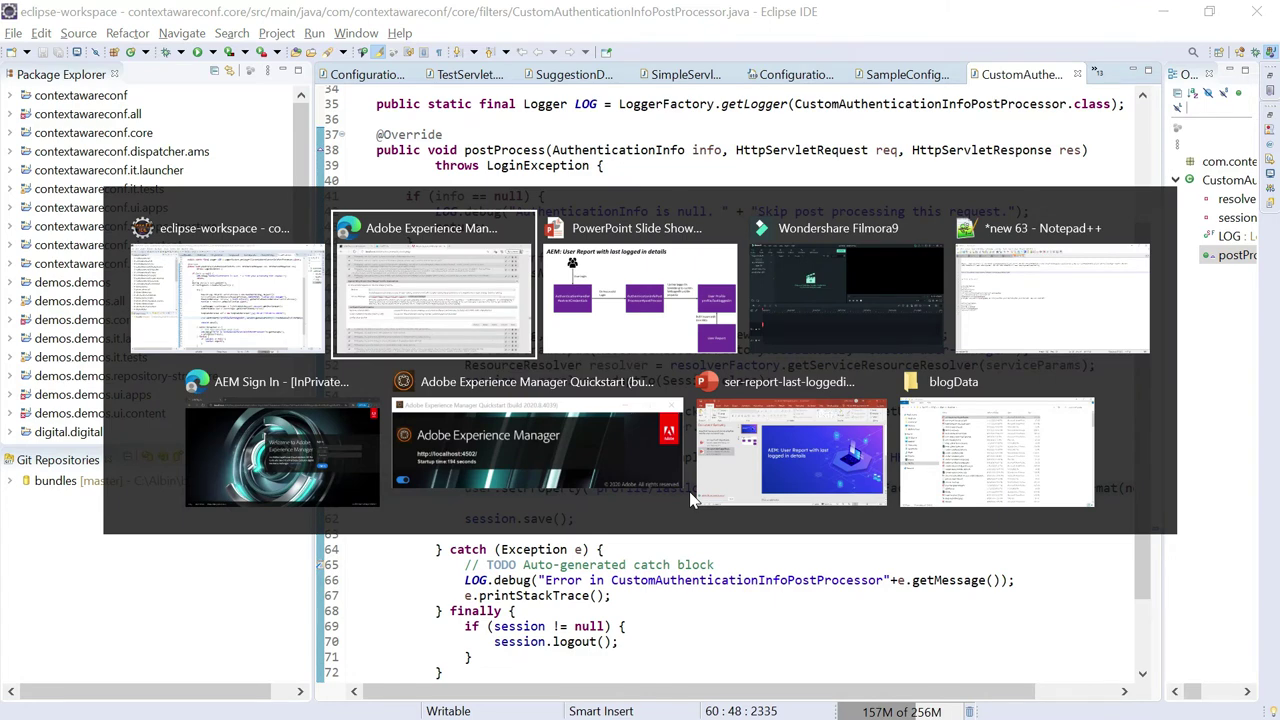
{"action": "key", "text": "alt+Tab"}
{"action": "key", "text": "alt+Tab"}
{"action": "key", "text": "alt+Tab"}
{"action": "key", "text": "alt+Tab"}
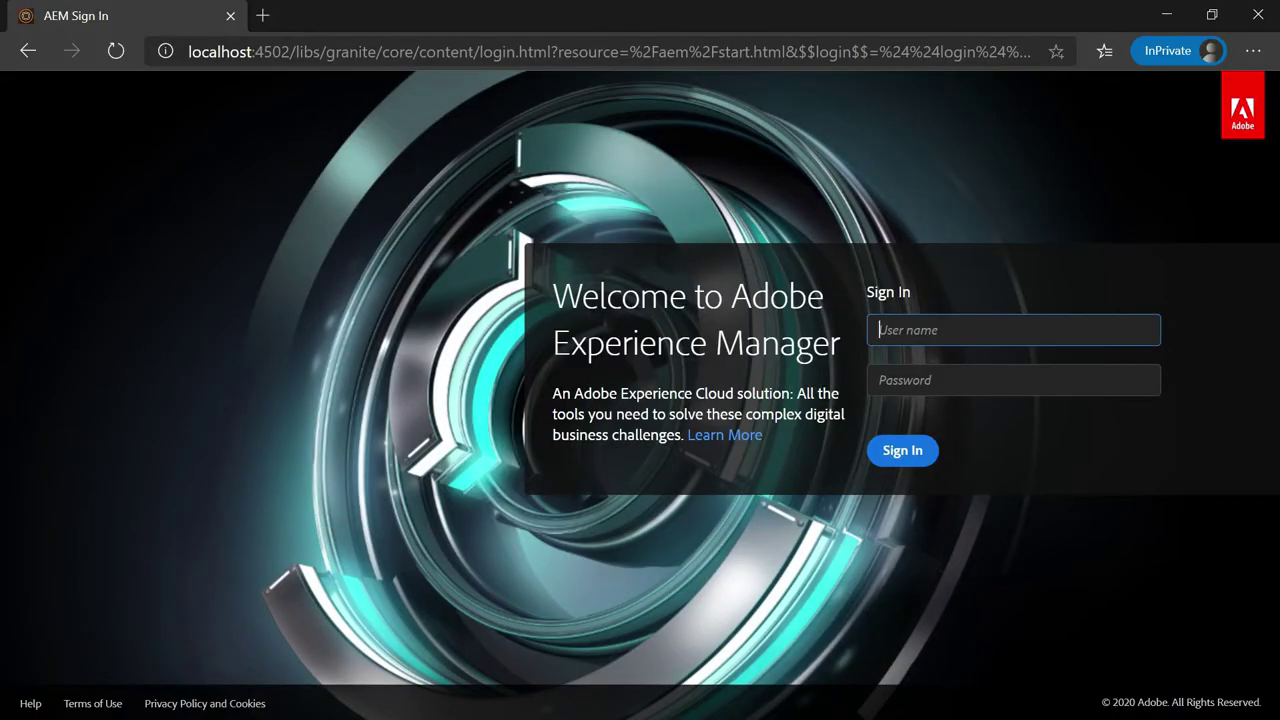
Sign in to AEM with the test user's user name and password.
{"action": "key", "text": "alt"}
{"action": "key", "text": "Escape"}
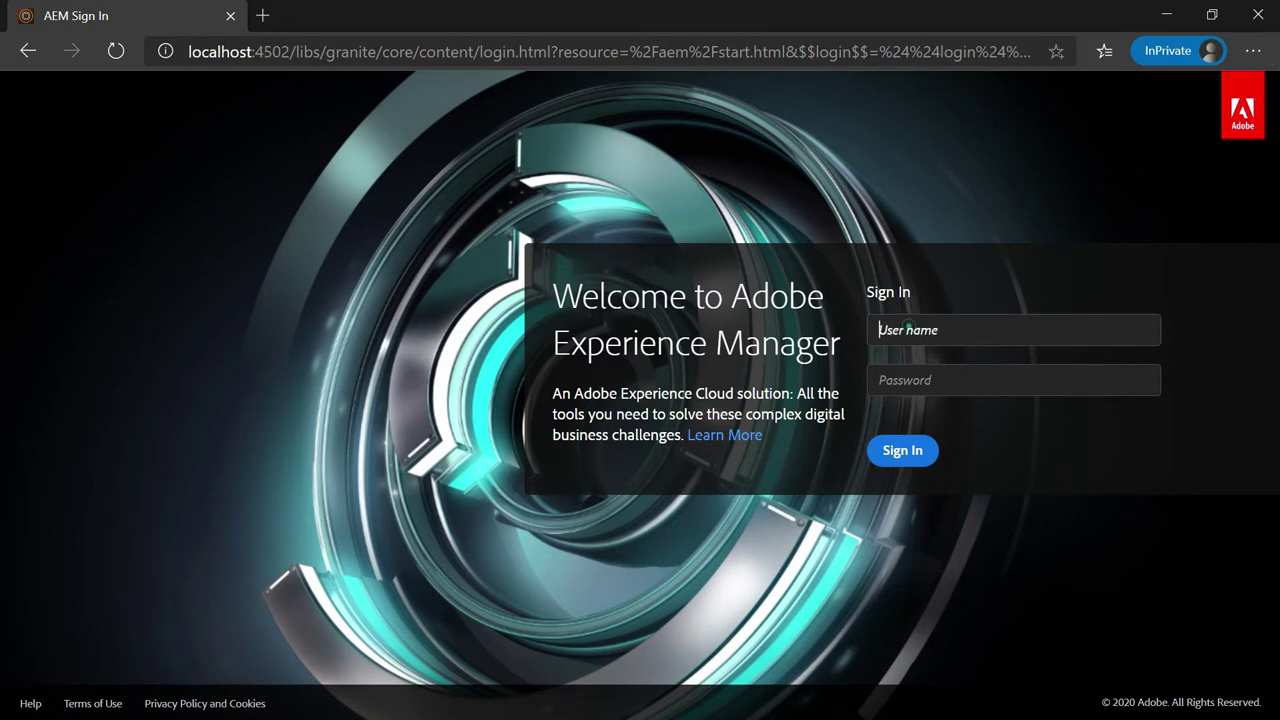
{"action": "type", "text": "albin"}
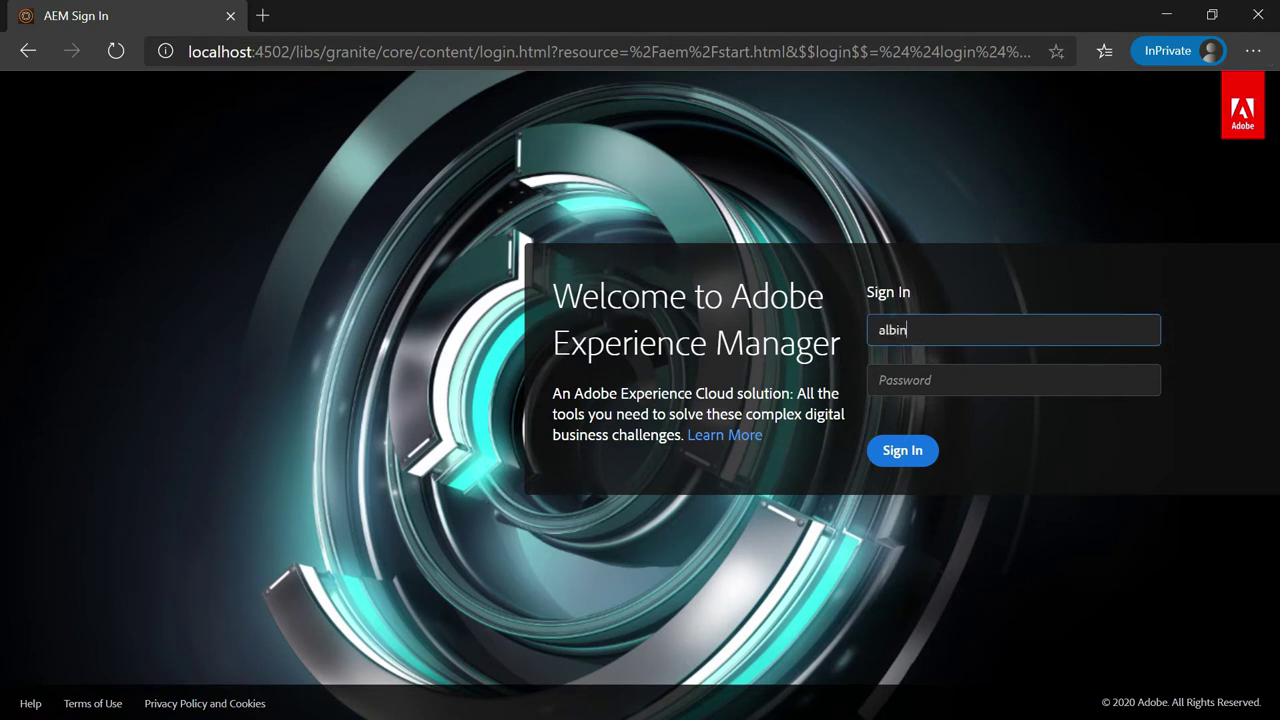
{"action": "key", "text": "Tab"}
{"action": "type", "text": "****"}
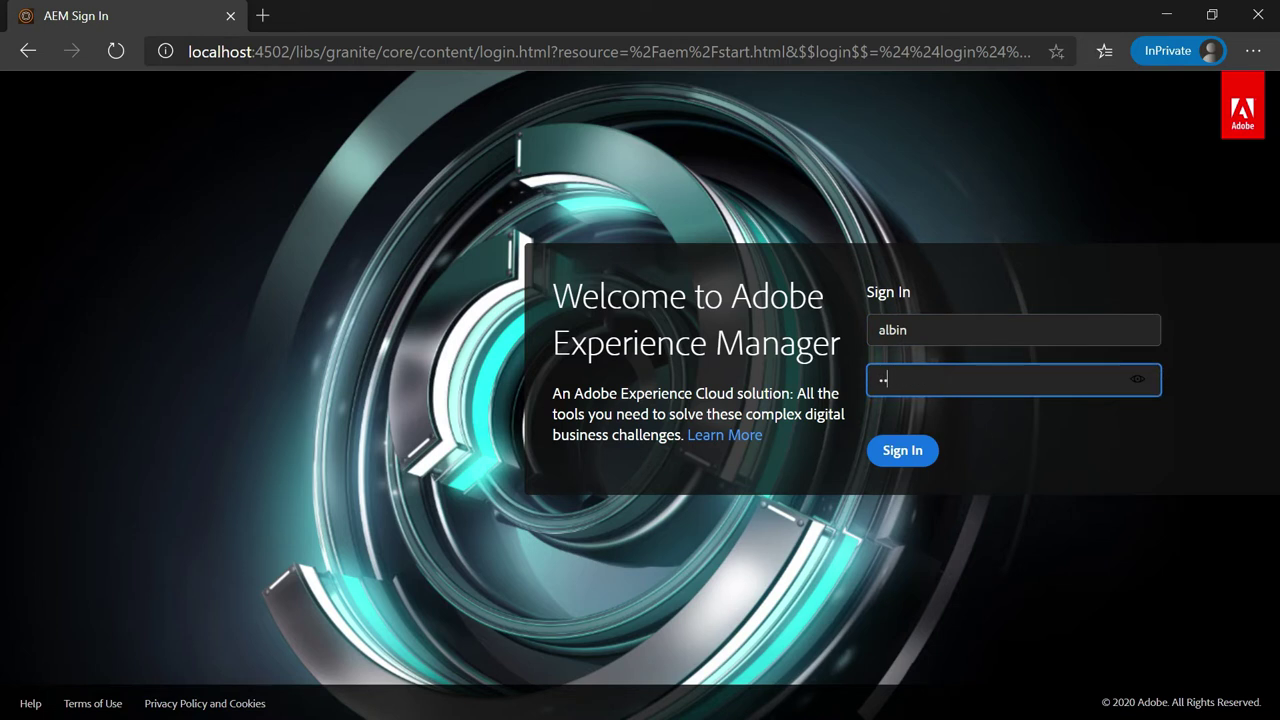
{"action": "type", "text": "*****"}
{"action": "key", "text": "Return"}
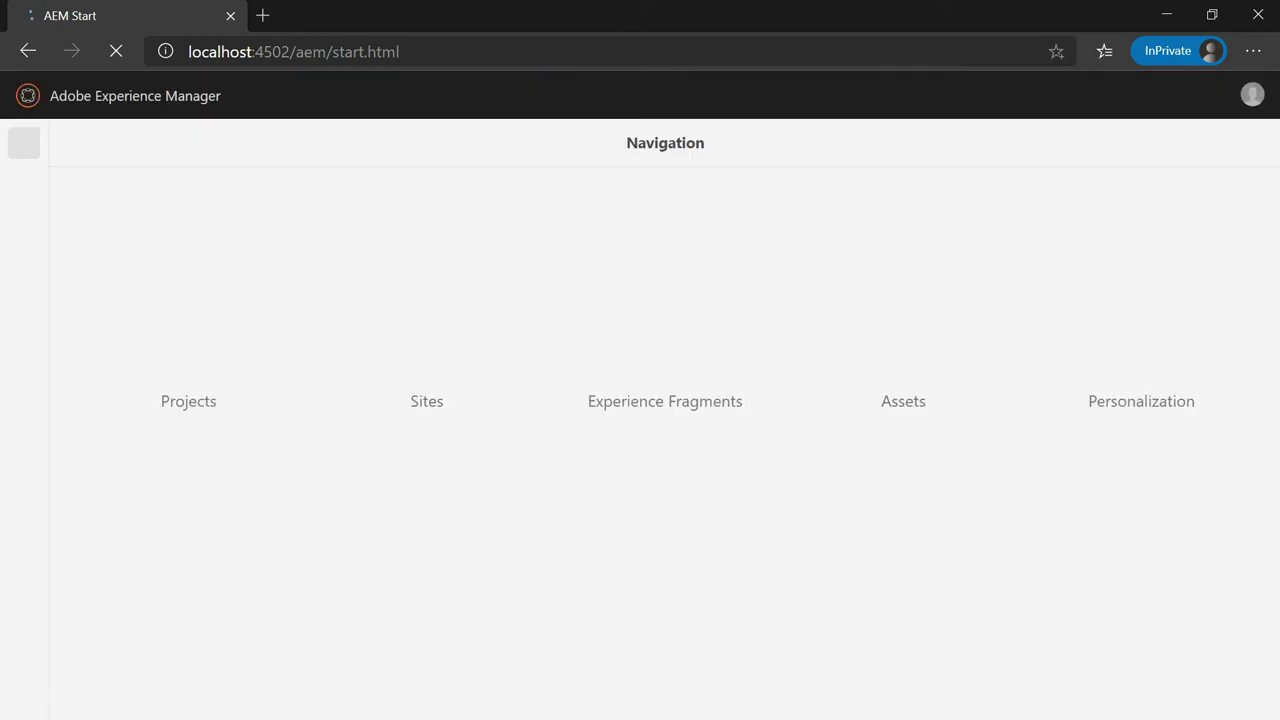
{"action": "key", "text": "alt+Tab"}
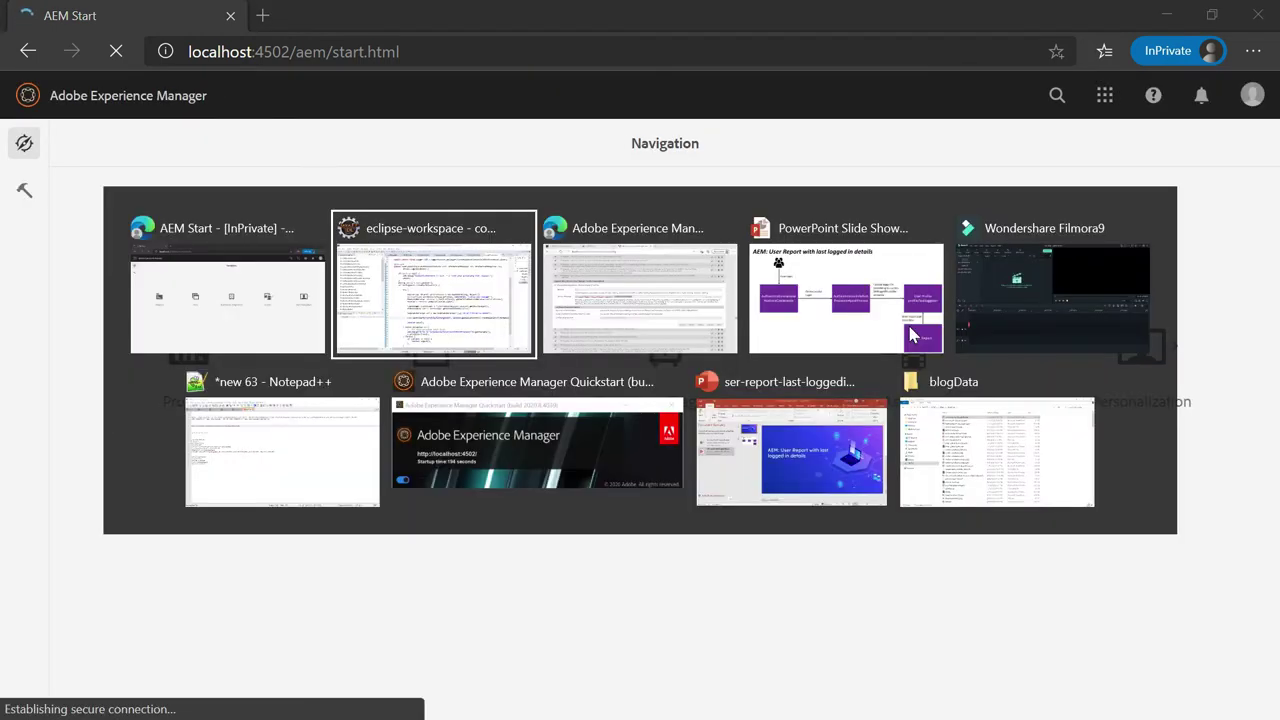
In CRXDE Lite, widen the tree, refresh to show the new lastloggedin time, and expand the x user folder.
{"action": "key", "text": "Tab"}
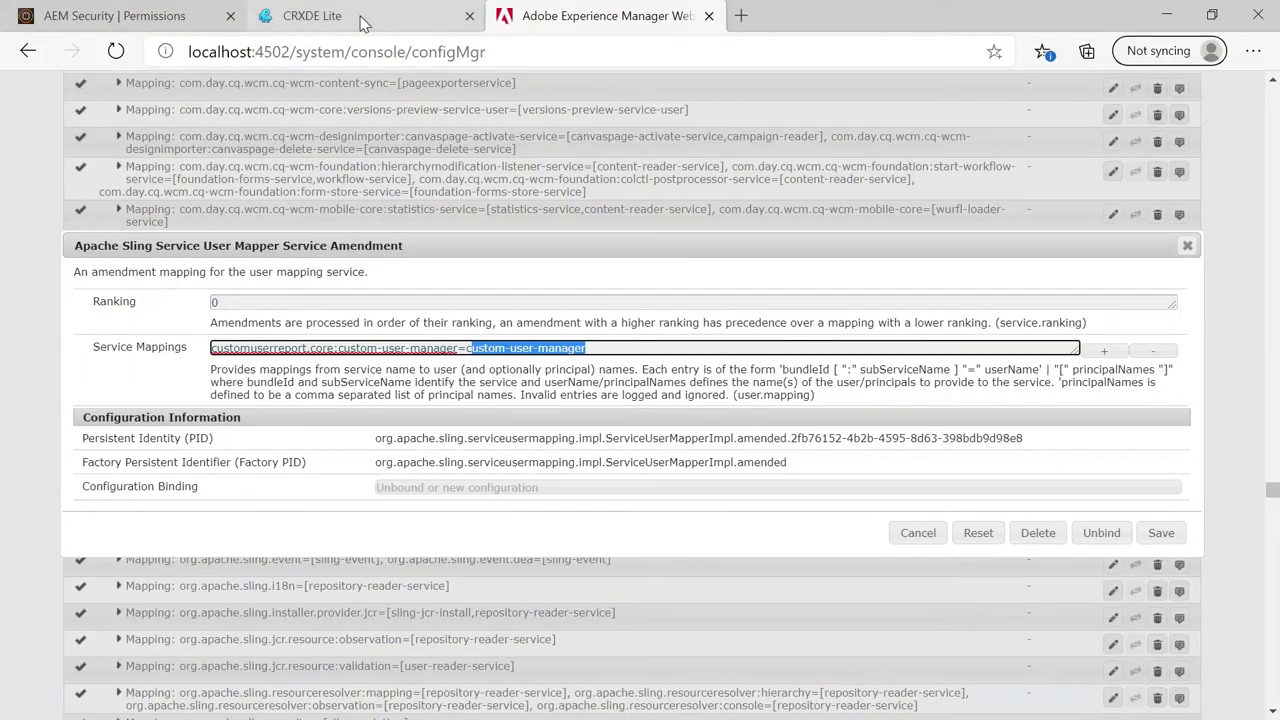
{"action": "left_click", "coordinate": [362, 22]}
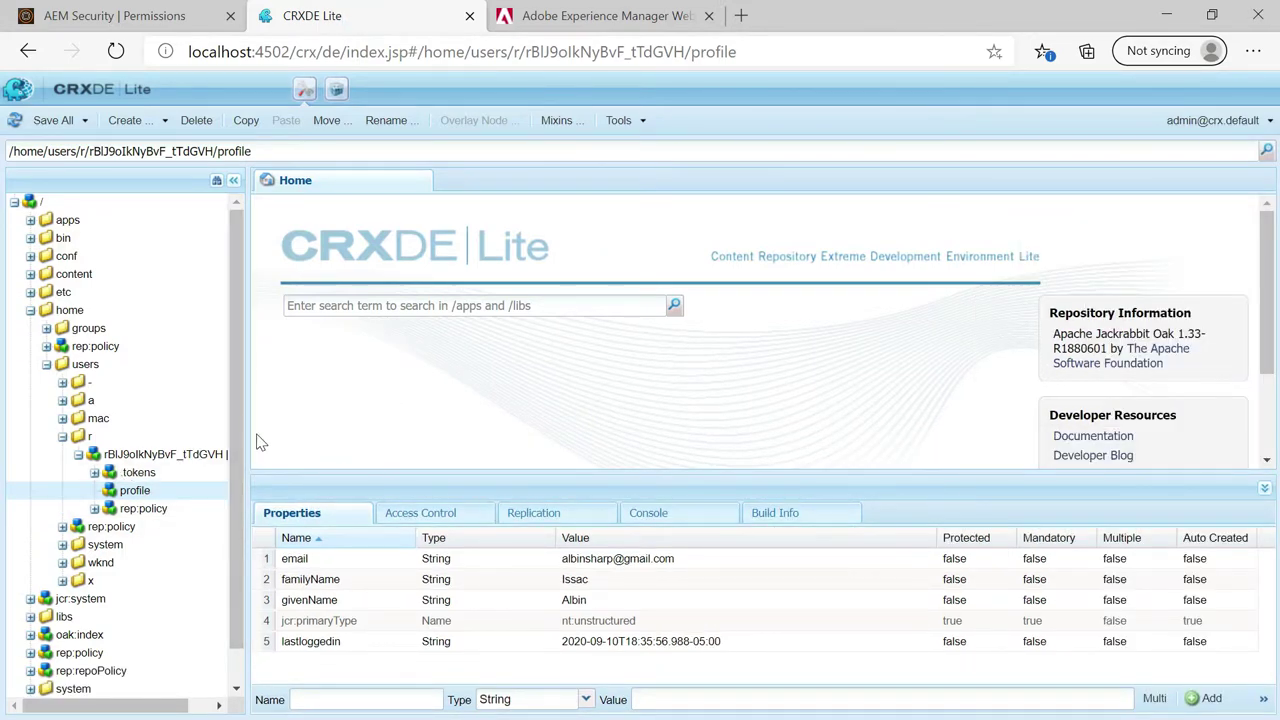
{"action": "left_click_drag", "start_coordinate": [246, 434], "coordinate": [406, 477]}
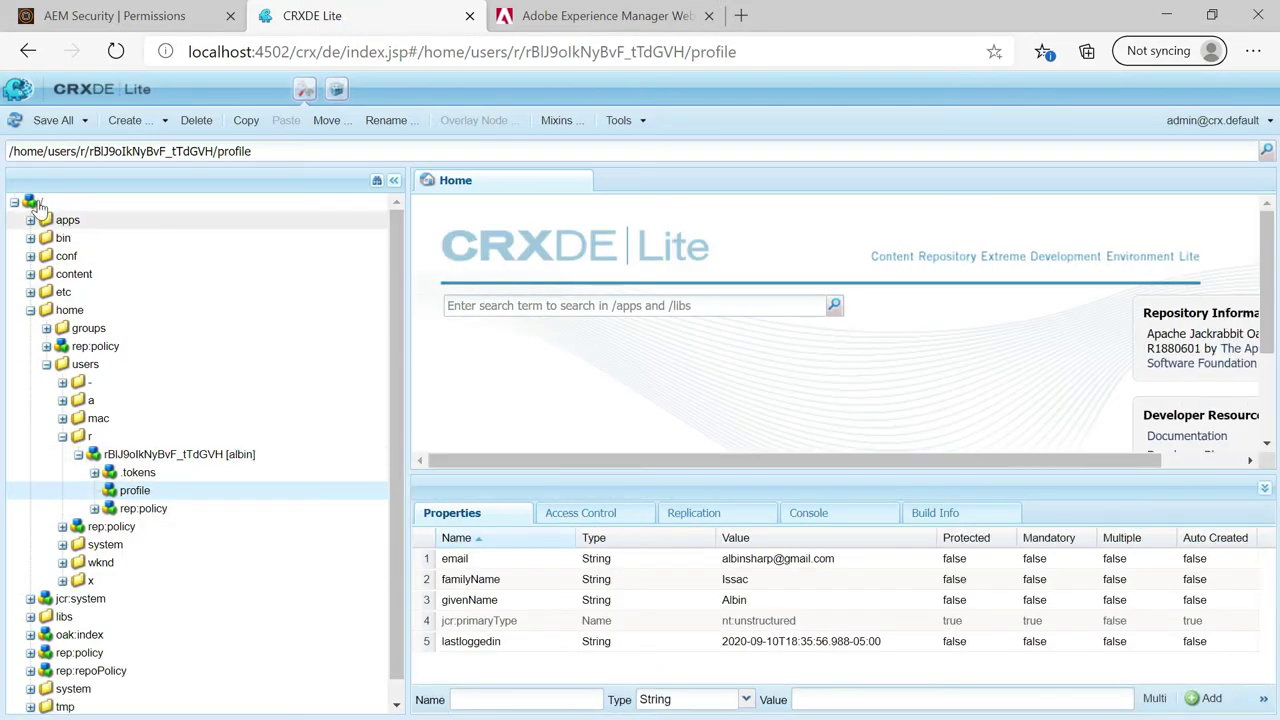
{"action": "left_click", "coordinate": [14, 120]}
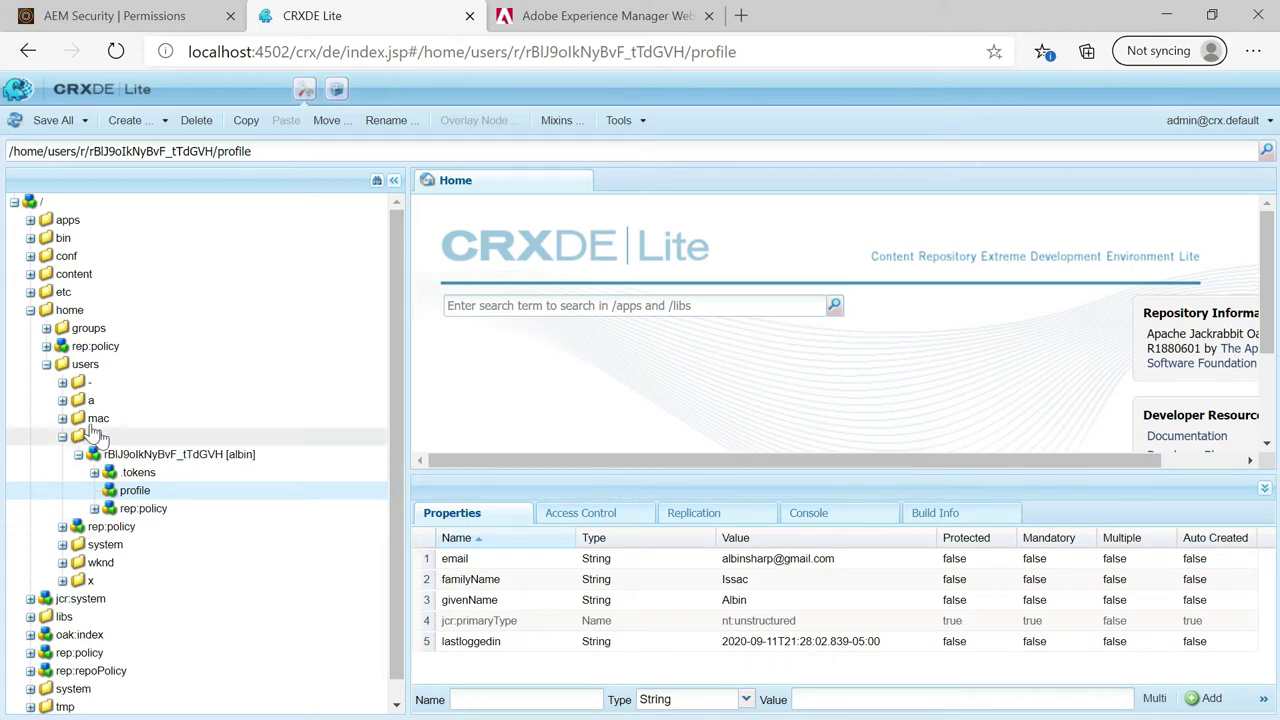
{"action": "left_click", "coordinate": [62, 580]}
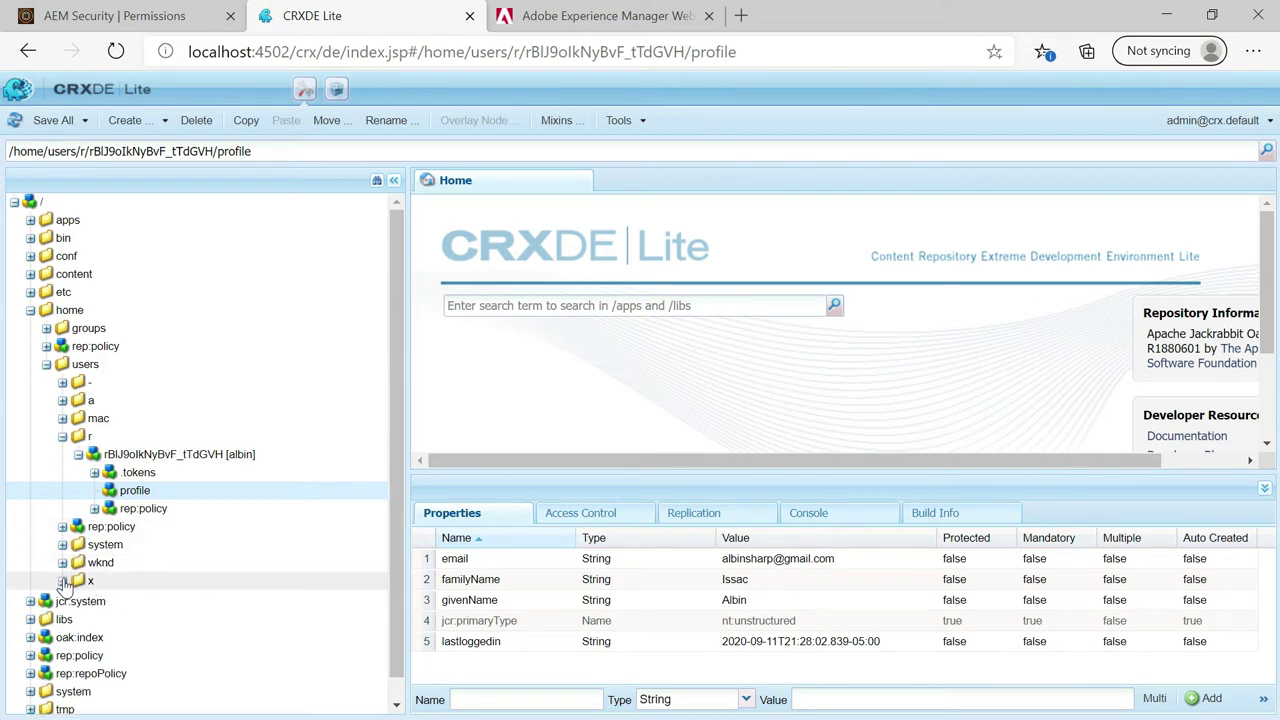
{"action": "double_click", "coordinate": [190, 600]}
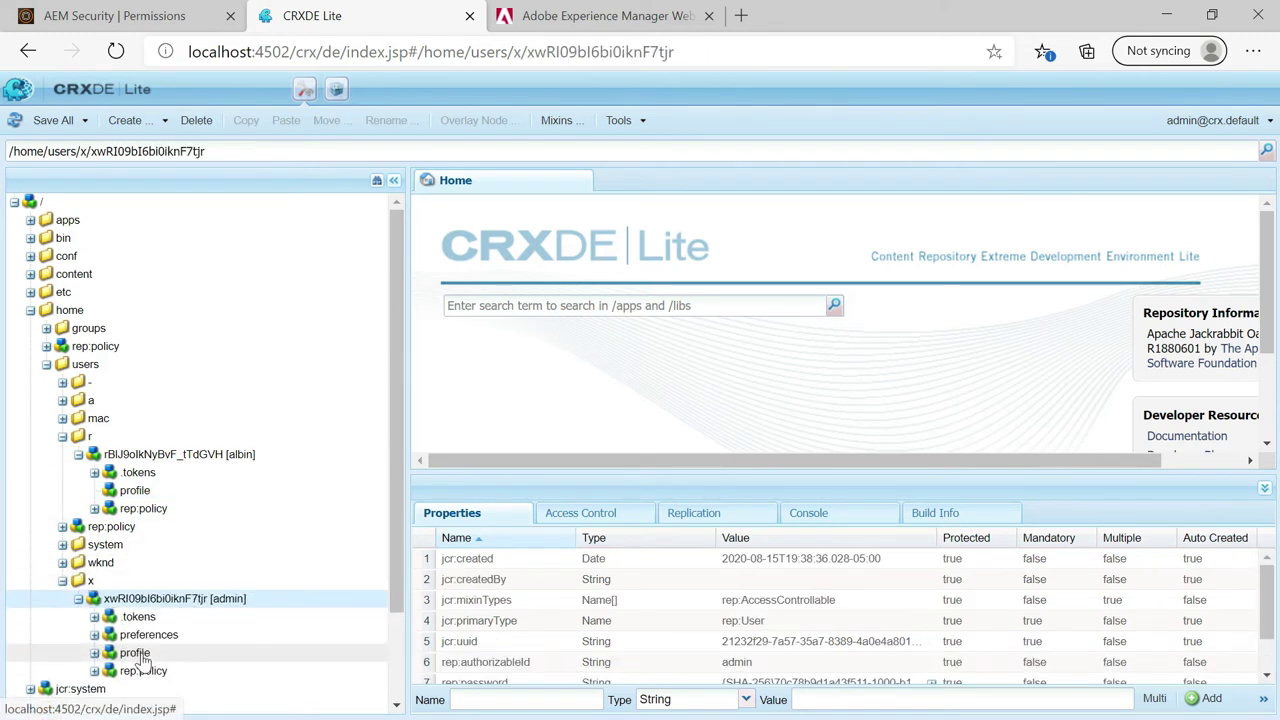
{"action": "left_click", "coordinate": [137, 654]}
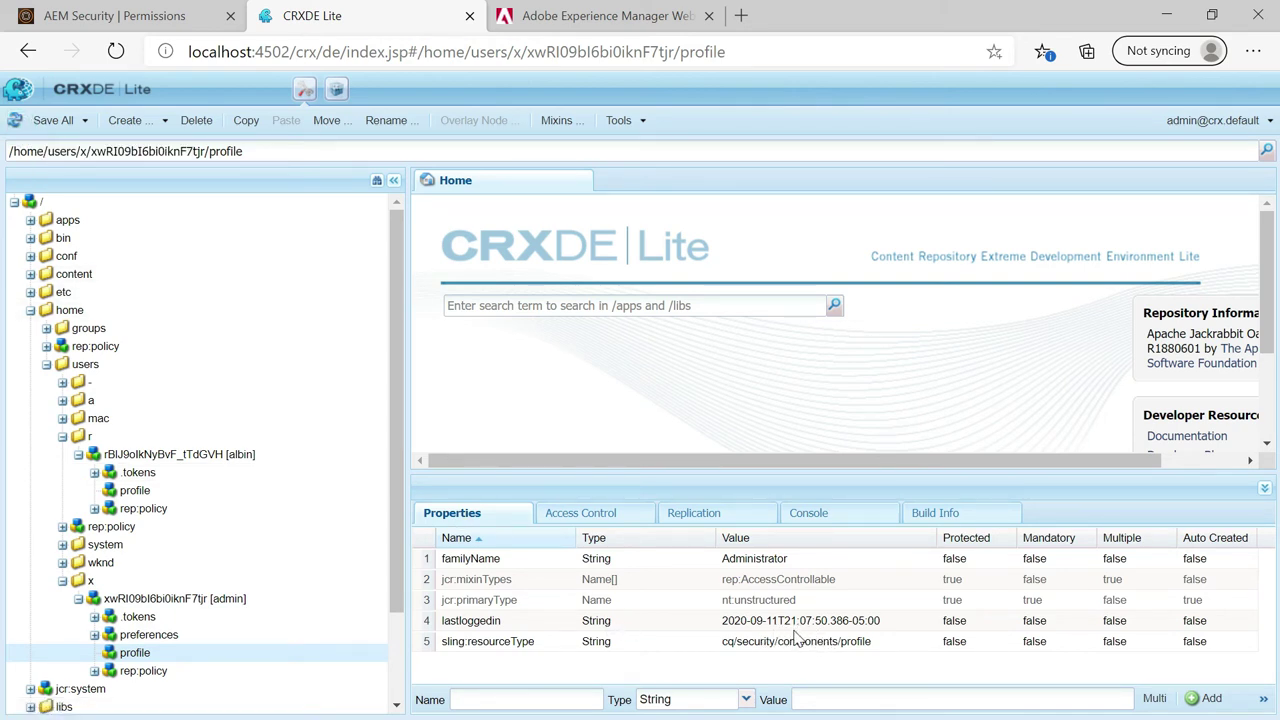
{"action": "left_click", "coordinate": [136, 492]}
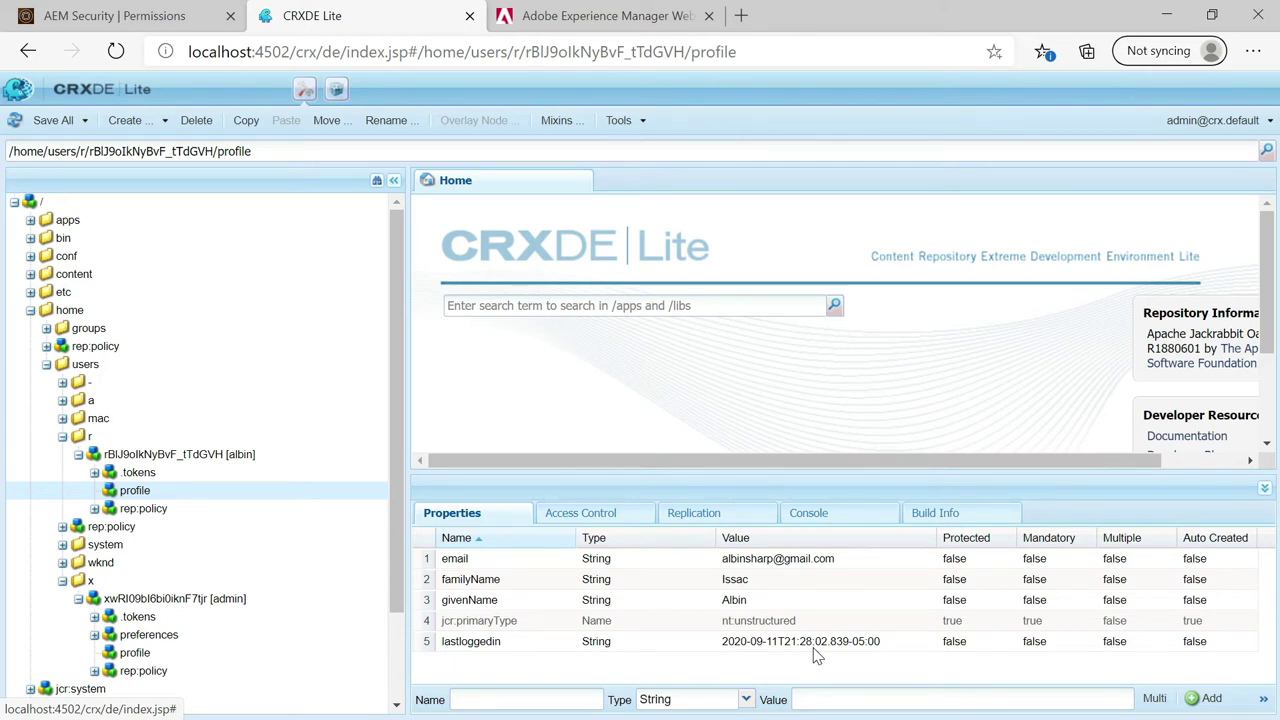
Navigate to the Users to CSV Exporter in ACS AEM Commons tools.
{"action": "left_click", "coordinate": [100, 18]}
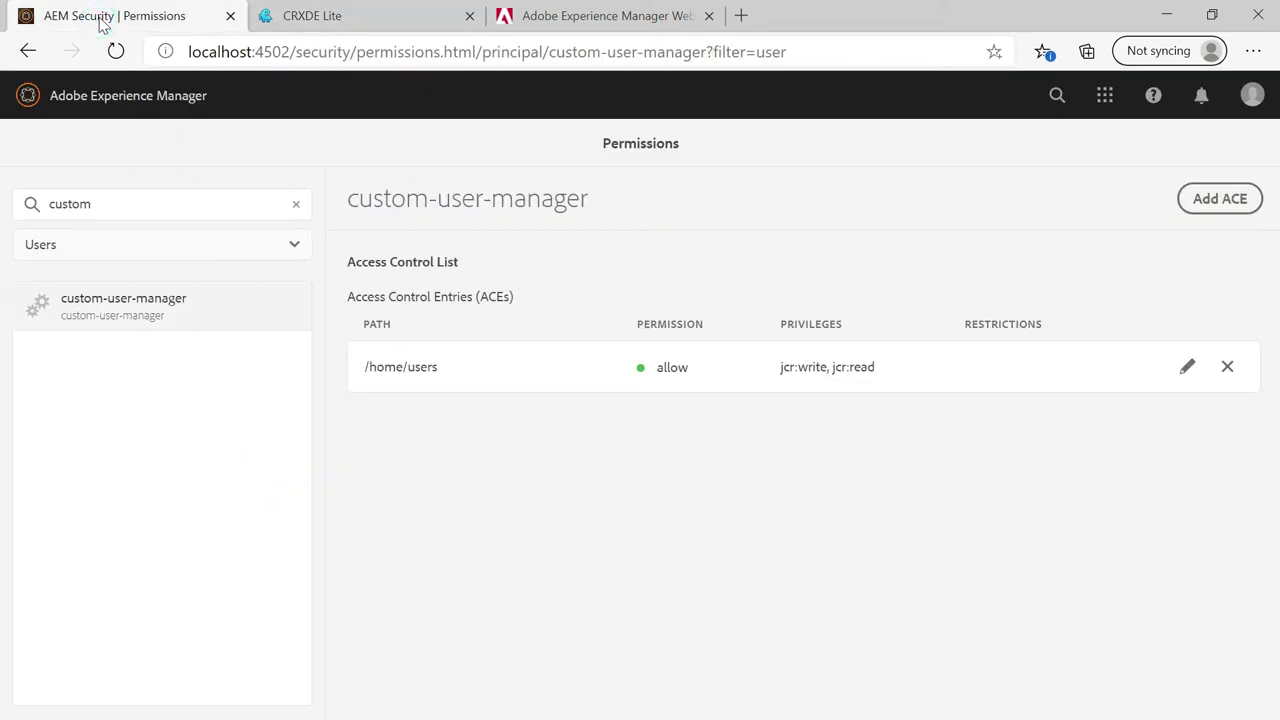
{"action": "left_click", "coordinate": [94, 101]}
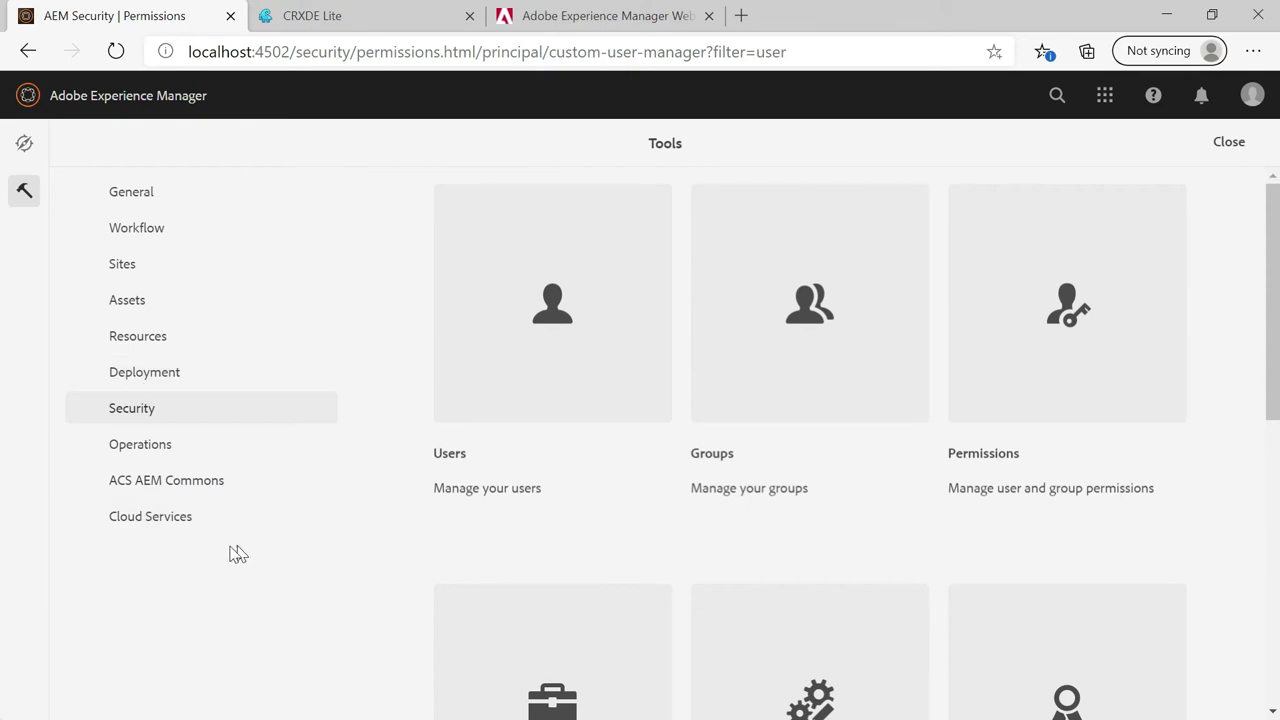
{"action": "left_click", "coordinate": [160, 479]}
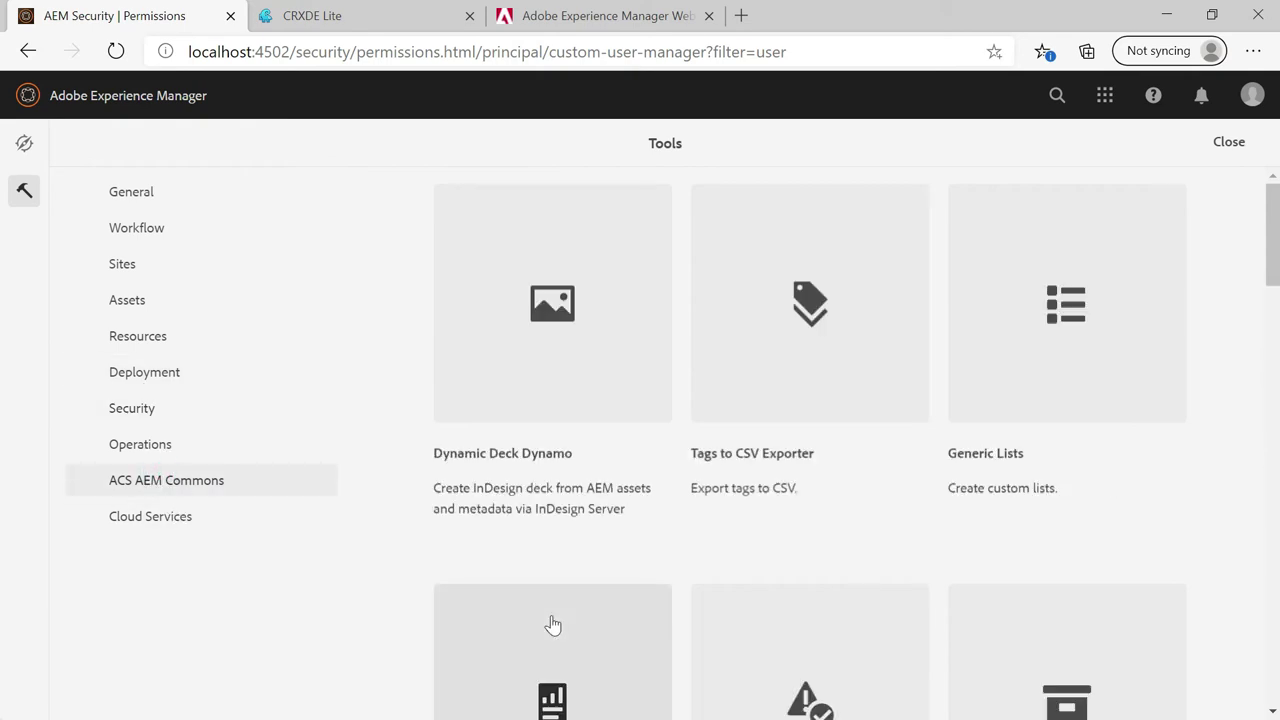
{"action": "left_click_drag", "start_coordinate": [1273, 280], "coordinate": [3, 634]}
{"action": "left_click", "coordinate": [813, 230]}
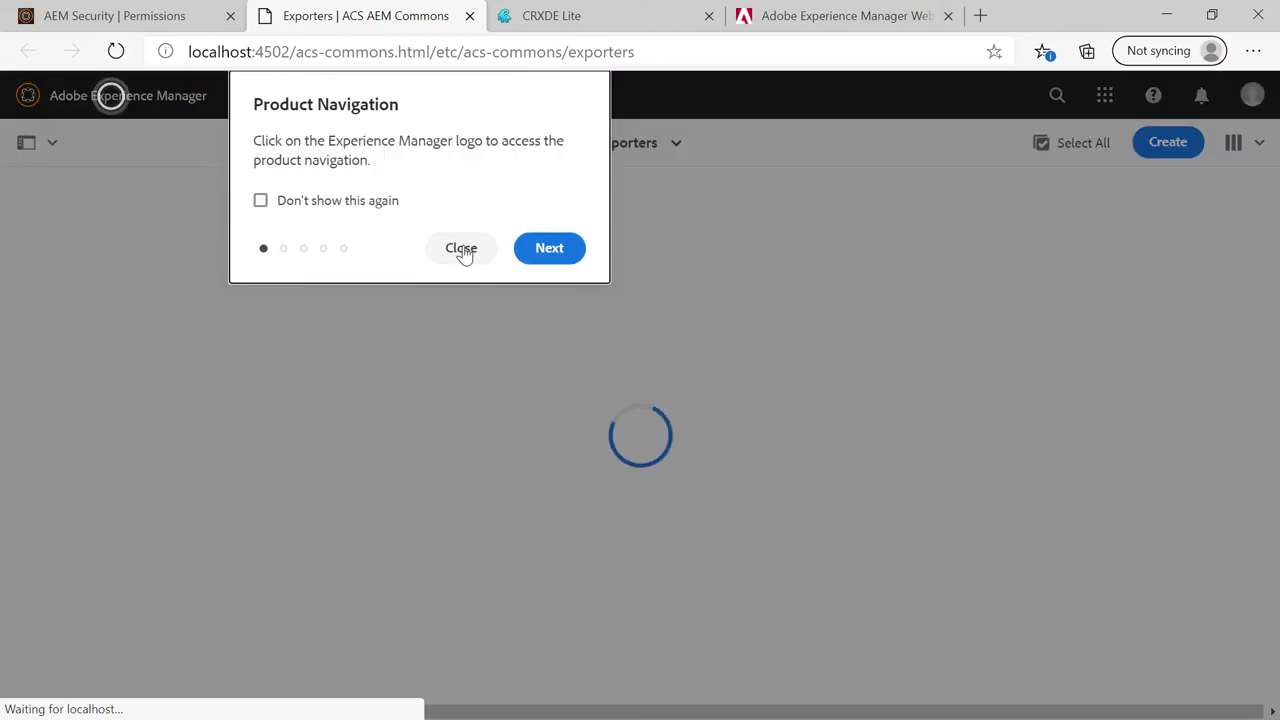
Dismiss the navigation tip and start creating a new page in Exporters.
{"action": "left_click", "coordinate": [461, 249]}
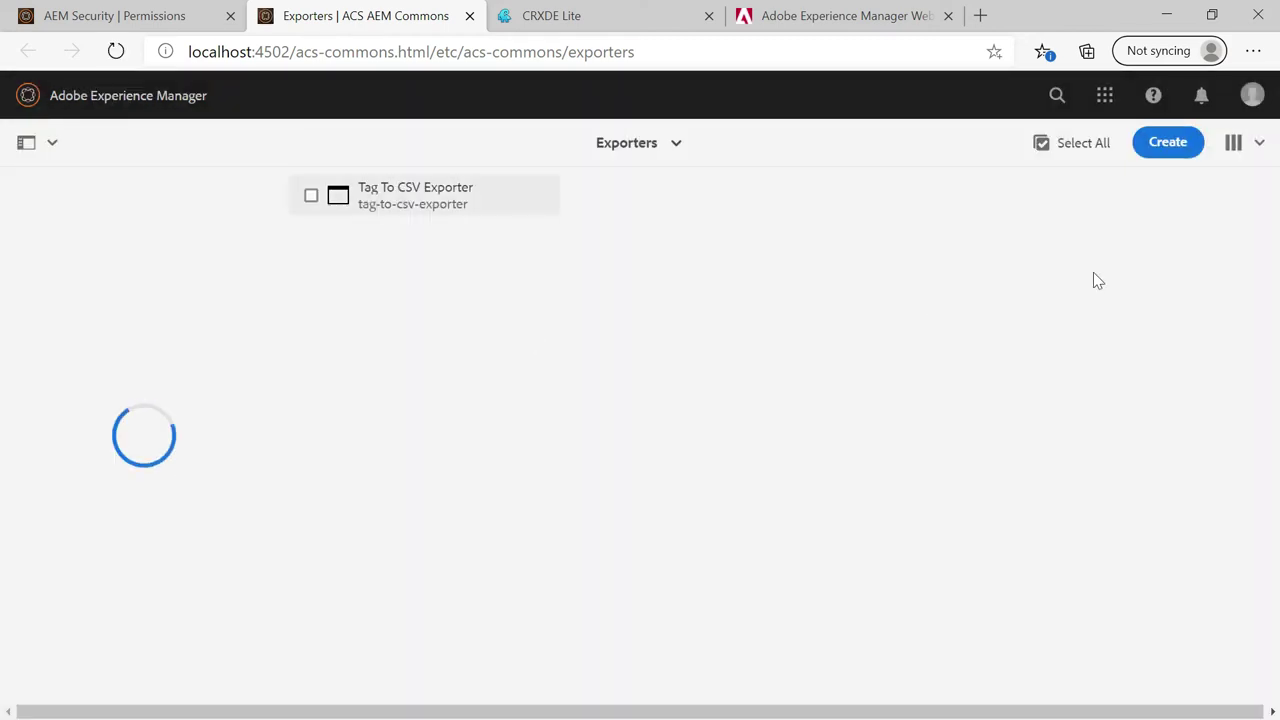
{"action": "left_click", "coordinate": [1170, 146]}
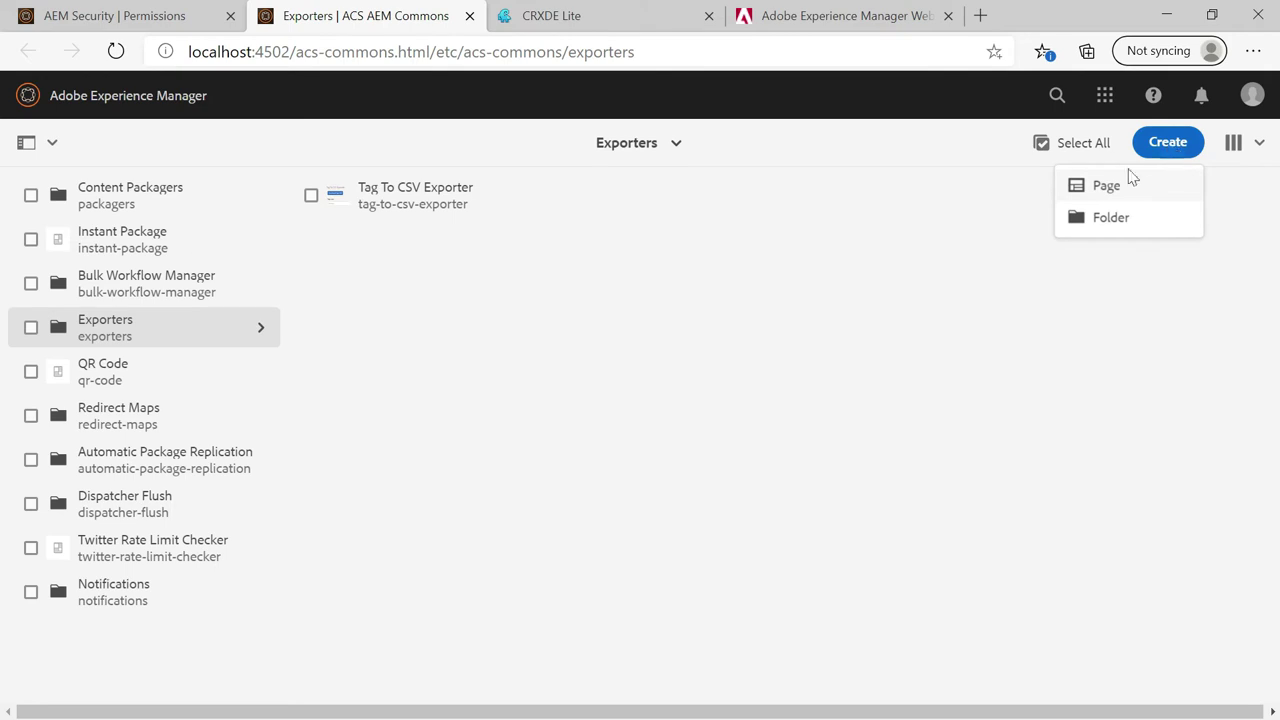
{"action": "left_click", "coordinate": [1095, 192]}
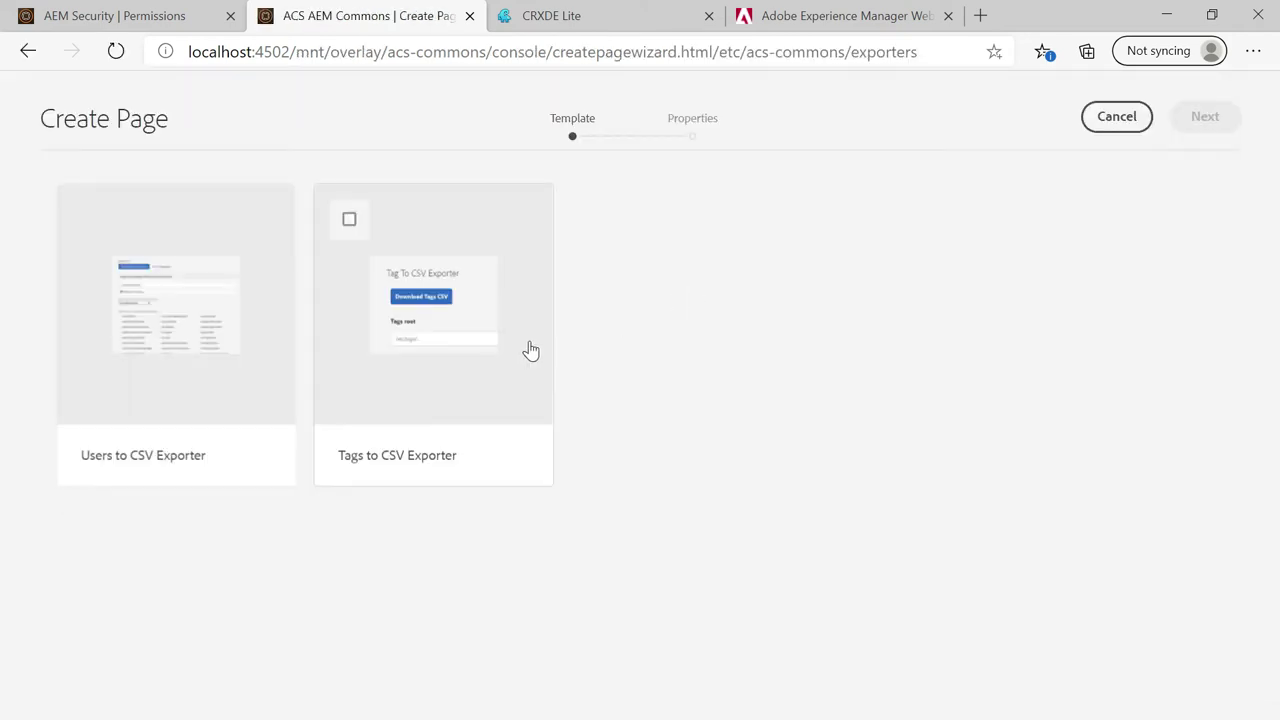
Create a page from the Users to CSV Exporter template with the title 'user-exporter'.
{"action": "mouse_move", "coordinate": [157, 266]}
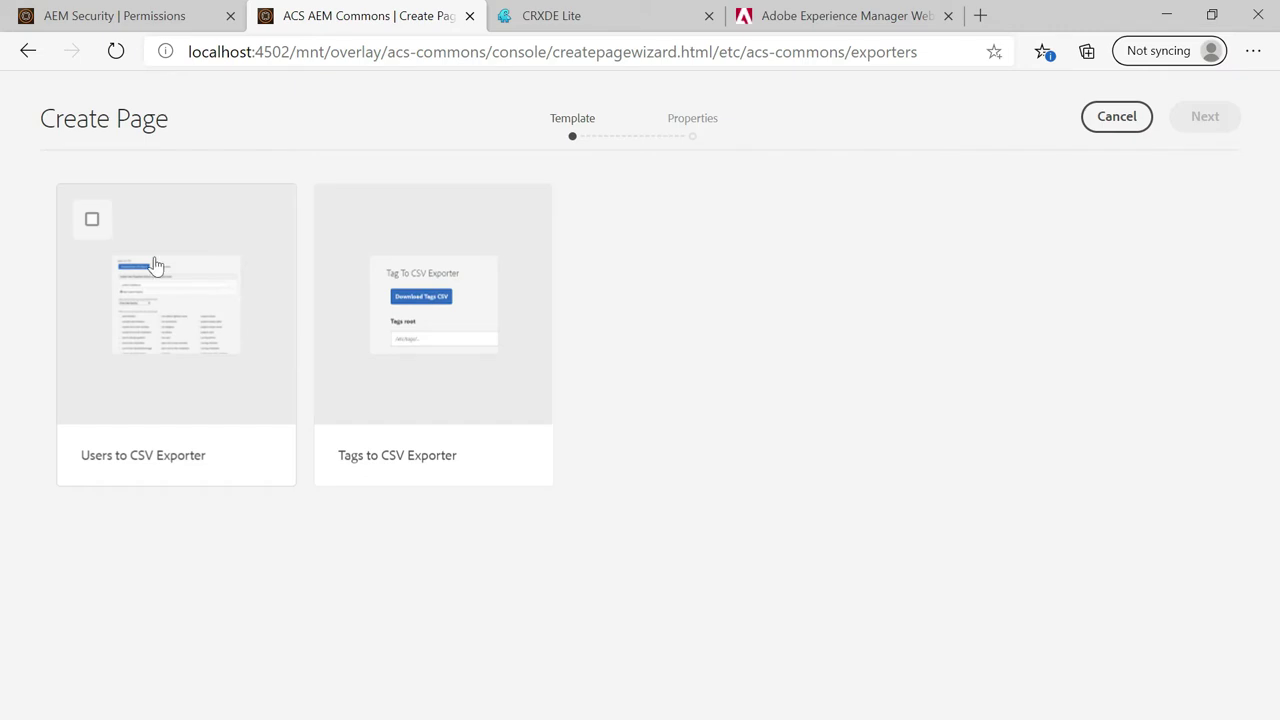
{"action": "left_click", "coordinate": [92, 220]}
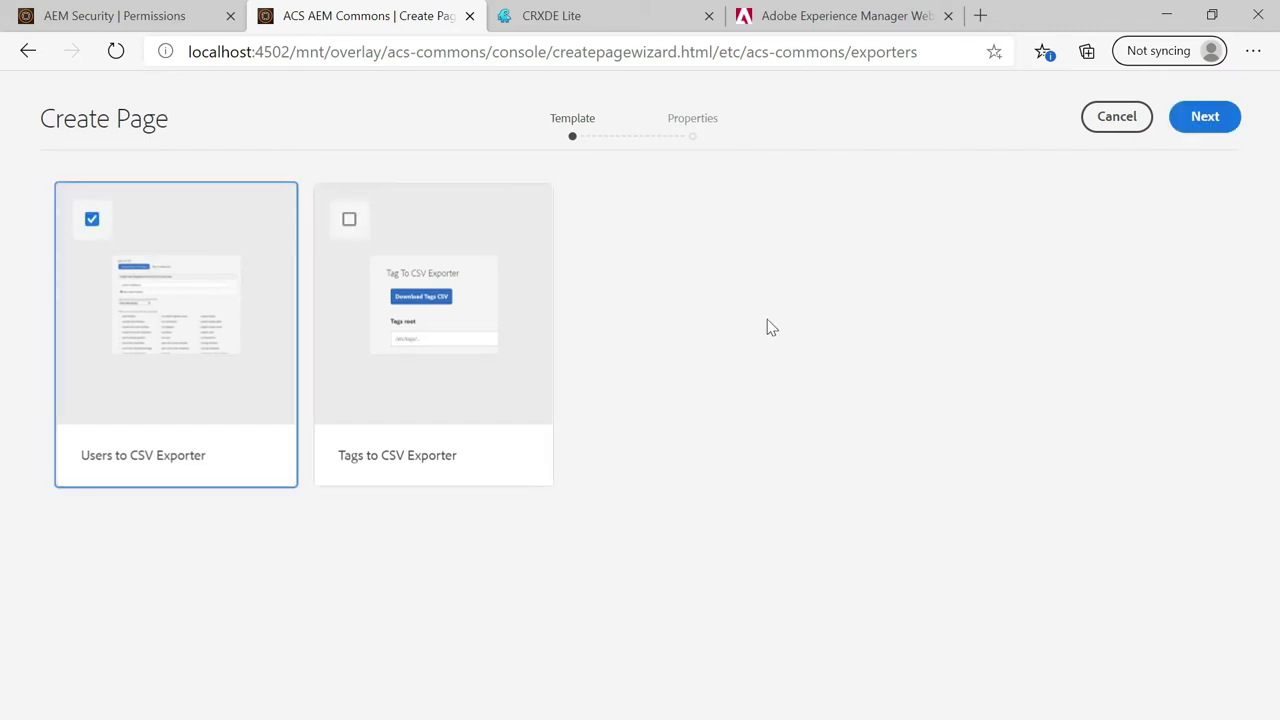
{"action": "left_click", "coordinate": [1204, 119]}
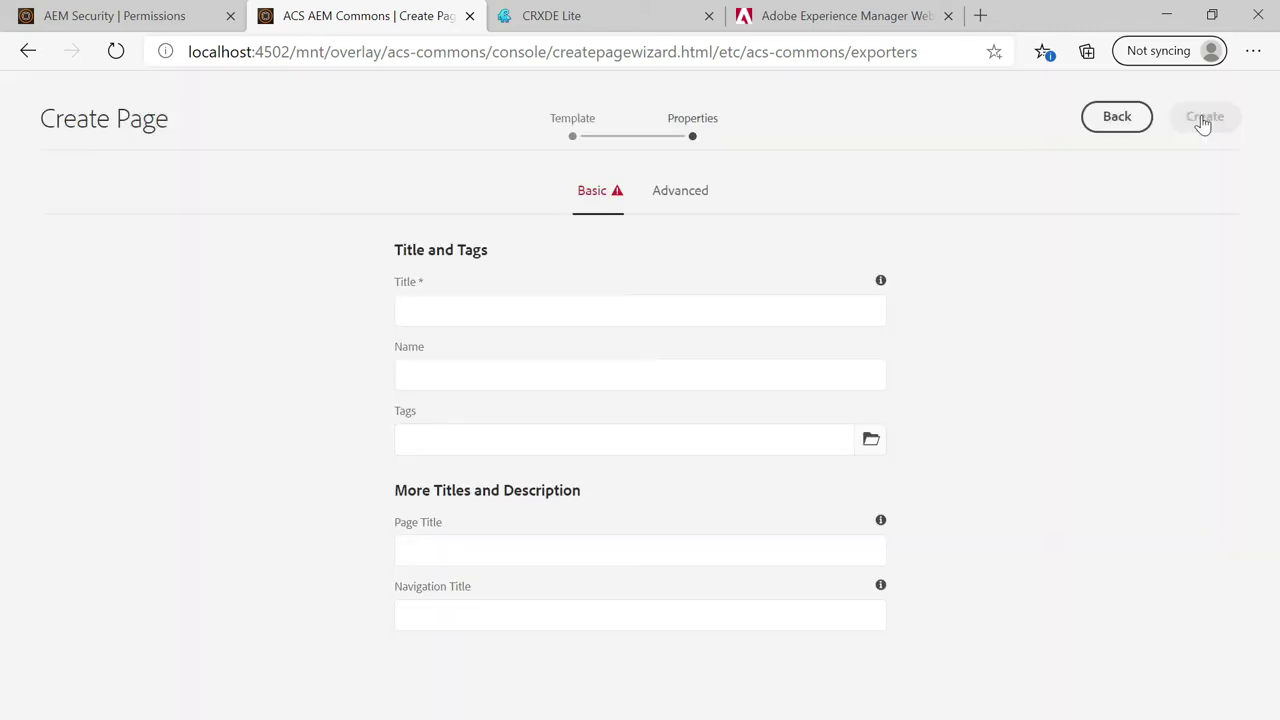
{"action": "left_click", "coordinate": [554, 311]}
{"action": "type", "text": "user-exporter"}
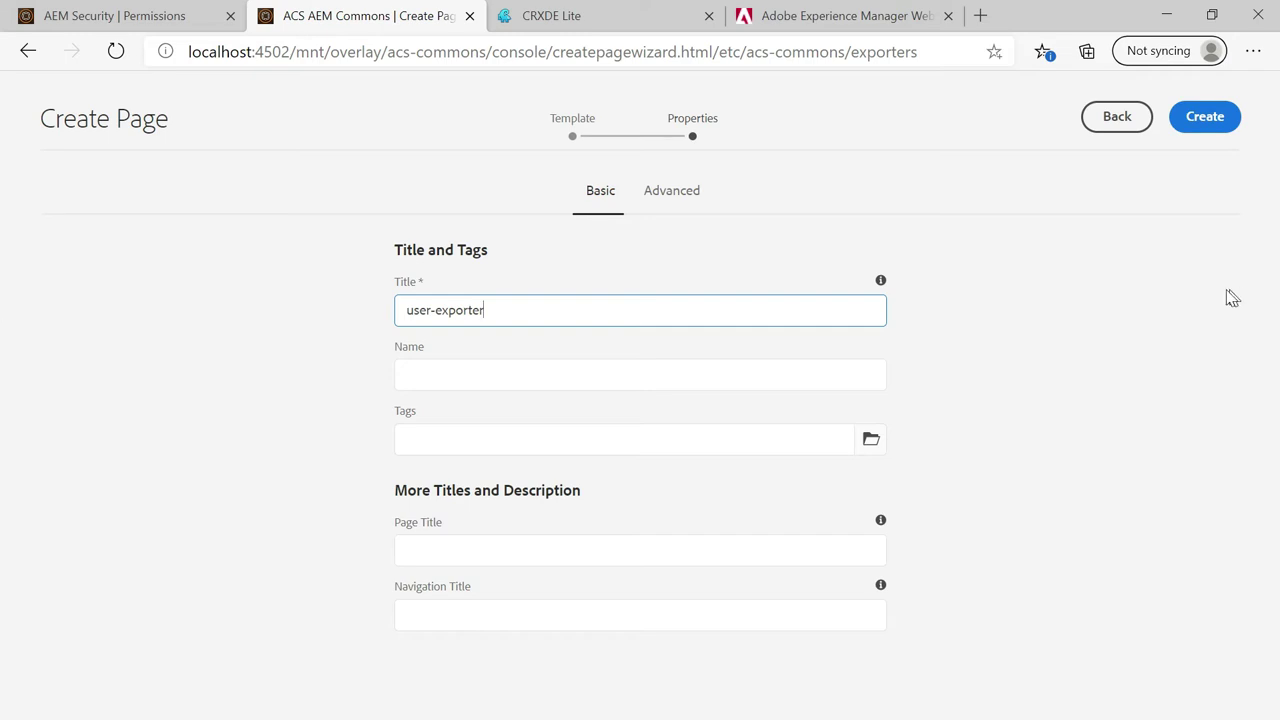
{"action": "left_click", "coordinate": [1212, 128]}
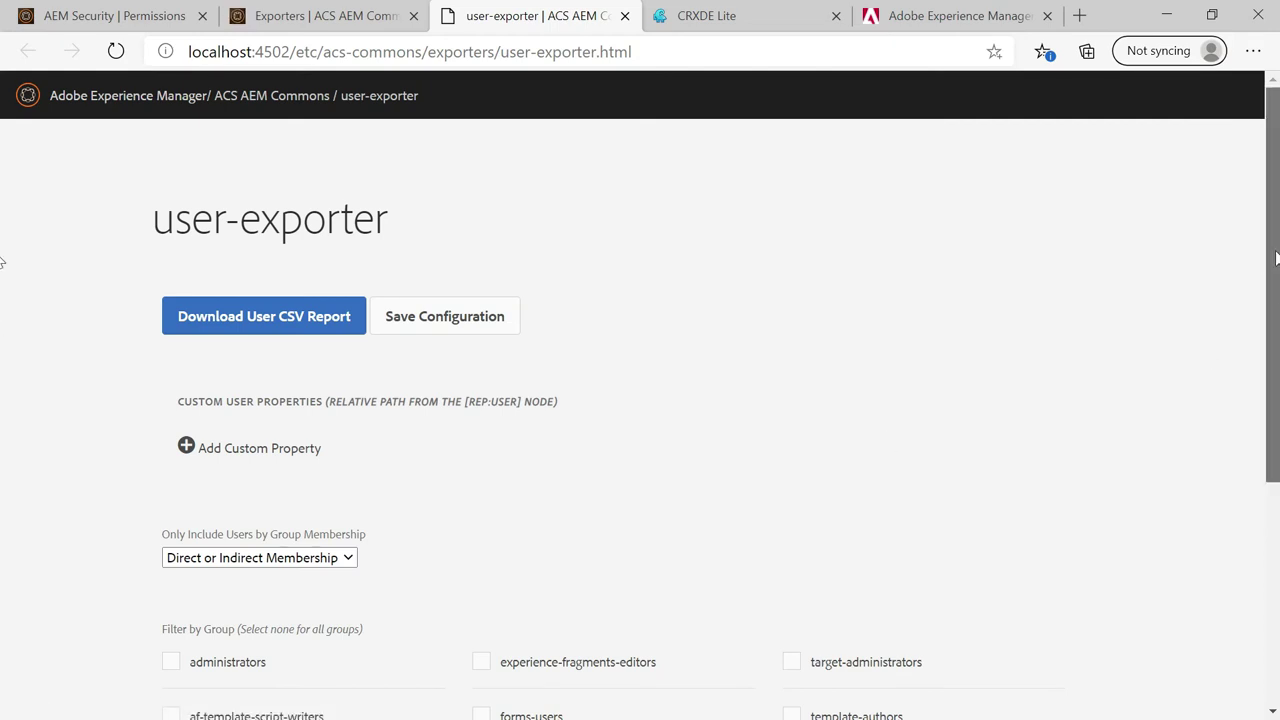
Add the custom property profile/lastloggedin, leaving group membership at Direct or Indirect.
{"action": "scroll", "coordinate": [4, 280], "scroll_direction": "down", "scroll_amount": 1}
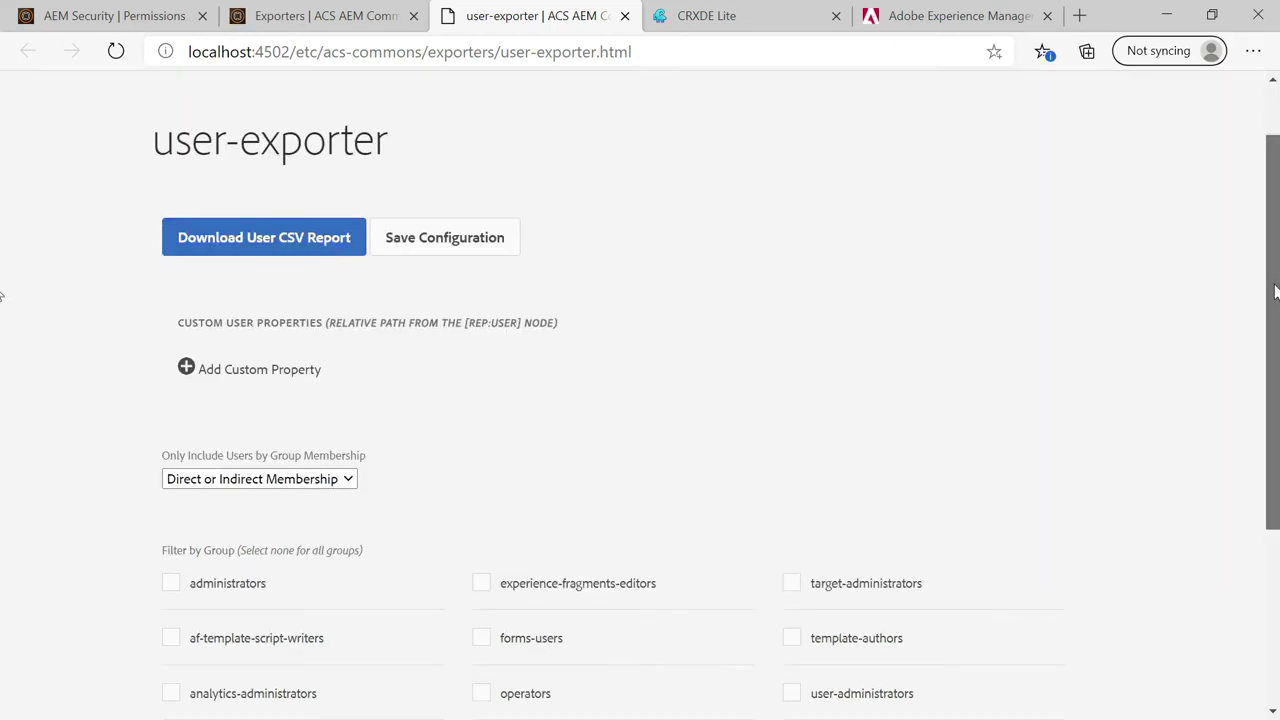
{"action": "left_click", "coordinate": [186, 361]}
{"action": "left_click", "coordinate": [244, 373]}
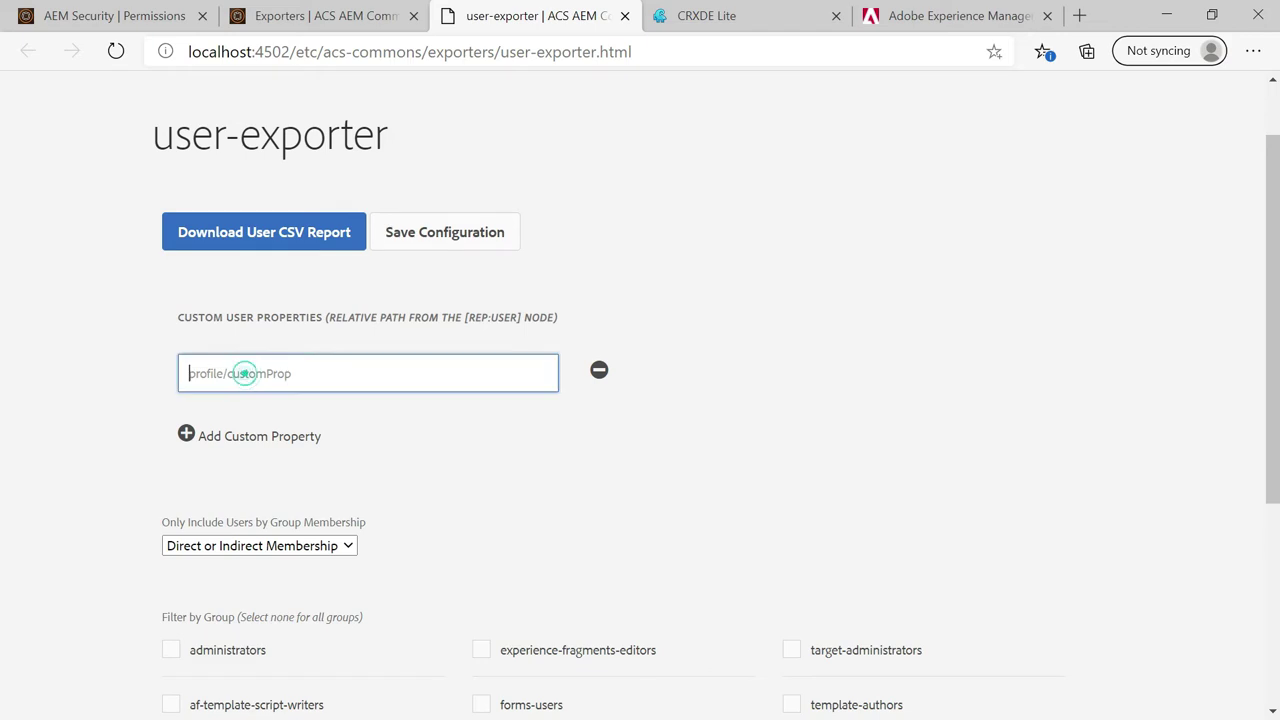
{"action": "type", "text": "profile/las"}
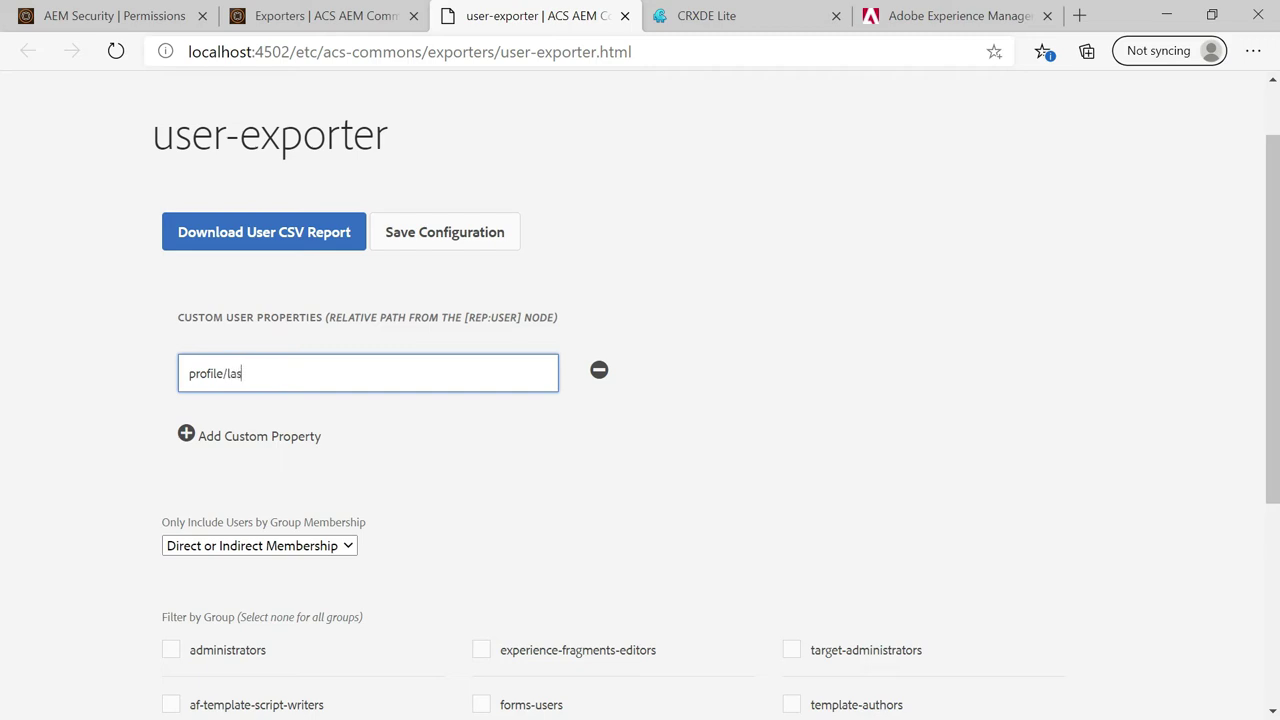
{"action": "type", "text": "tloggedin"}
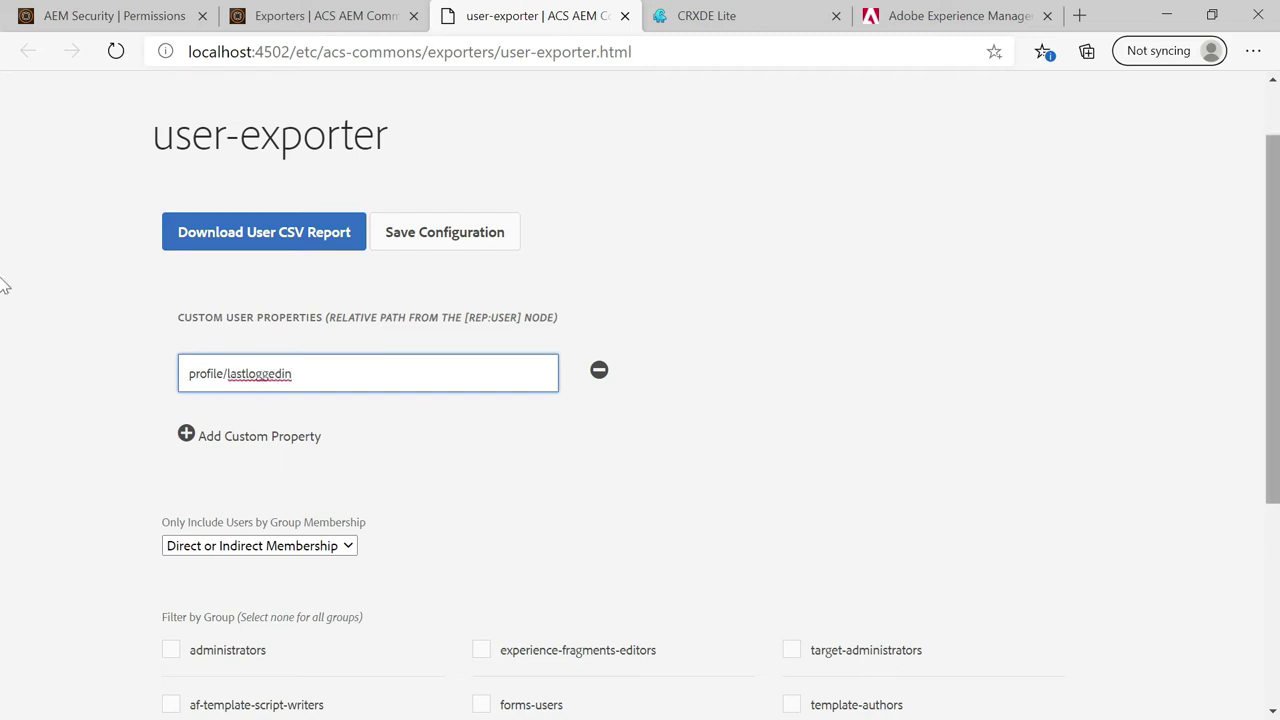
{"action": "left_click_drag", "start_coordinate": [1272, 236], "coordinate": [1272, 331]}
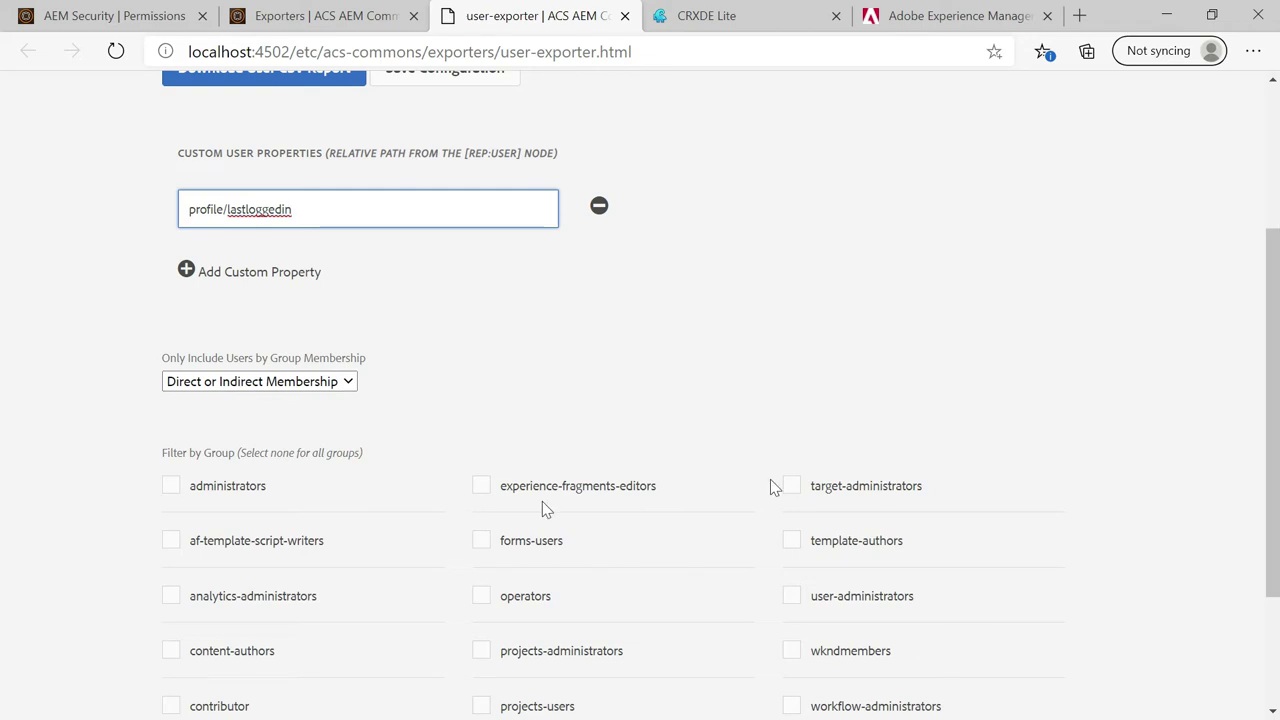
{"action": "left_click", "coordinate": [326, 383]}
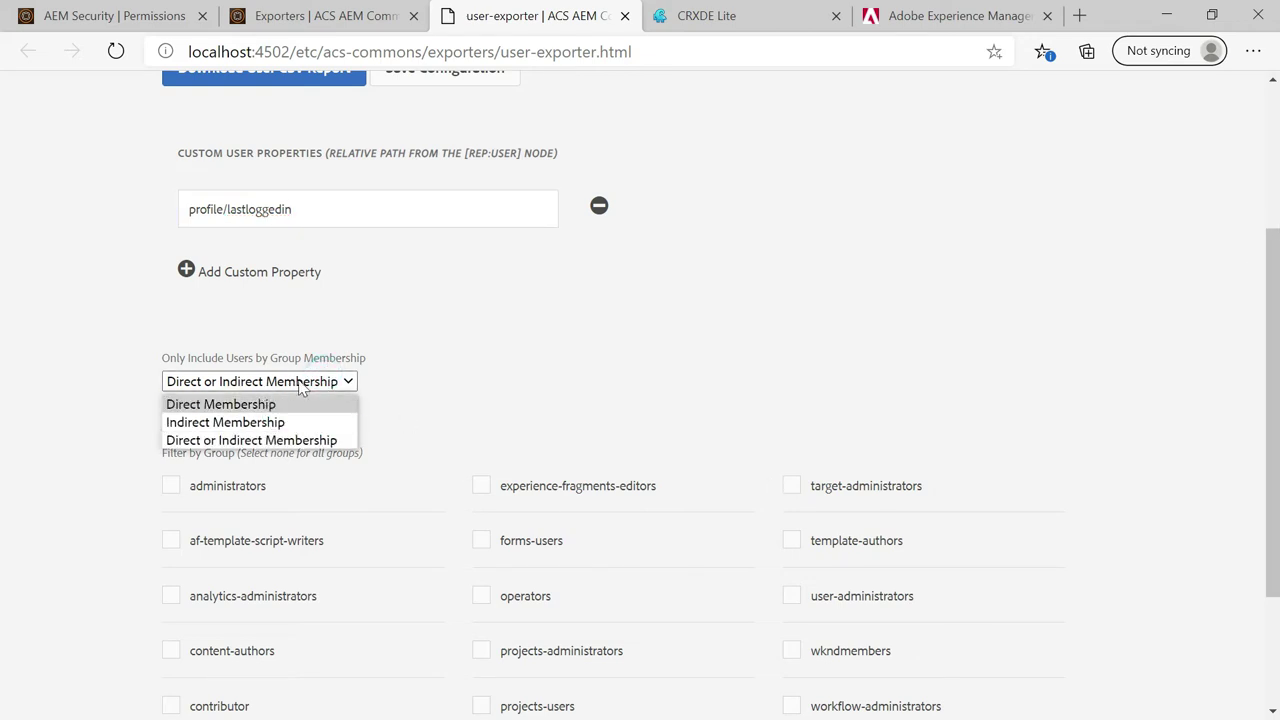
{"action": "left_click", "coordinate": [550, 341]}
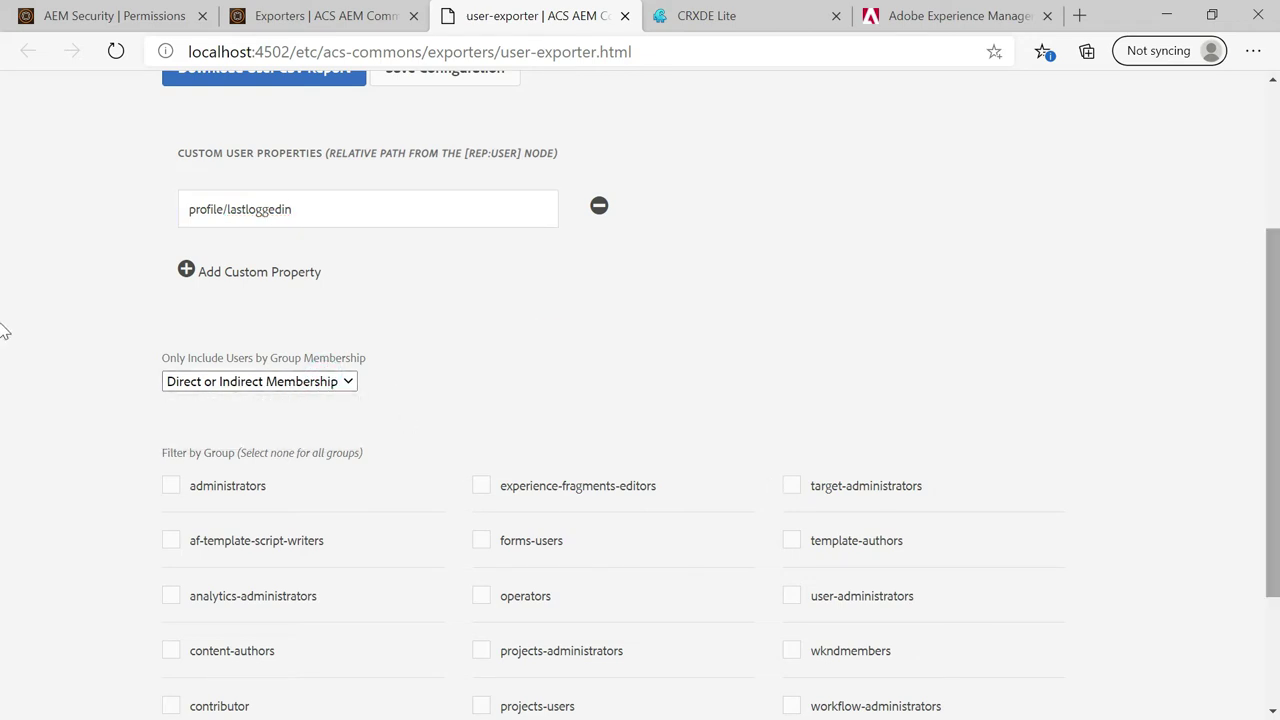
{"action": "scroll", "coordinate": [3, 385], "scroll_direction": "down", "scroll_amount": 2}
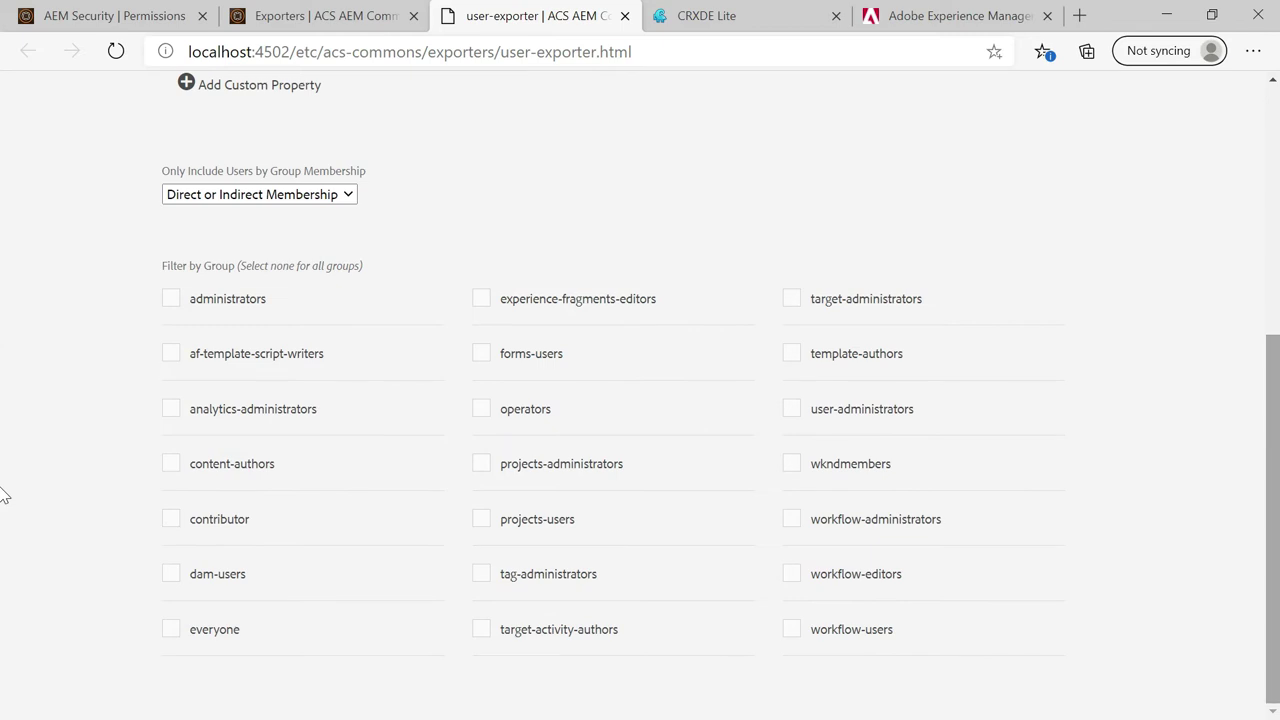
{"action": "scroll", "coordinate": [3, 354], "scroll_direction": "up", "scroll_amount": 4}
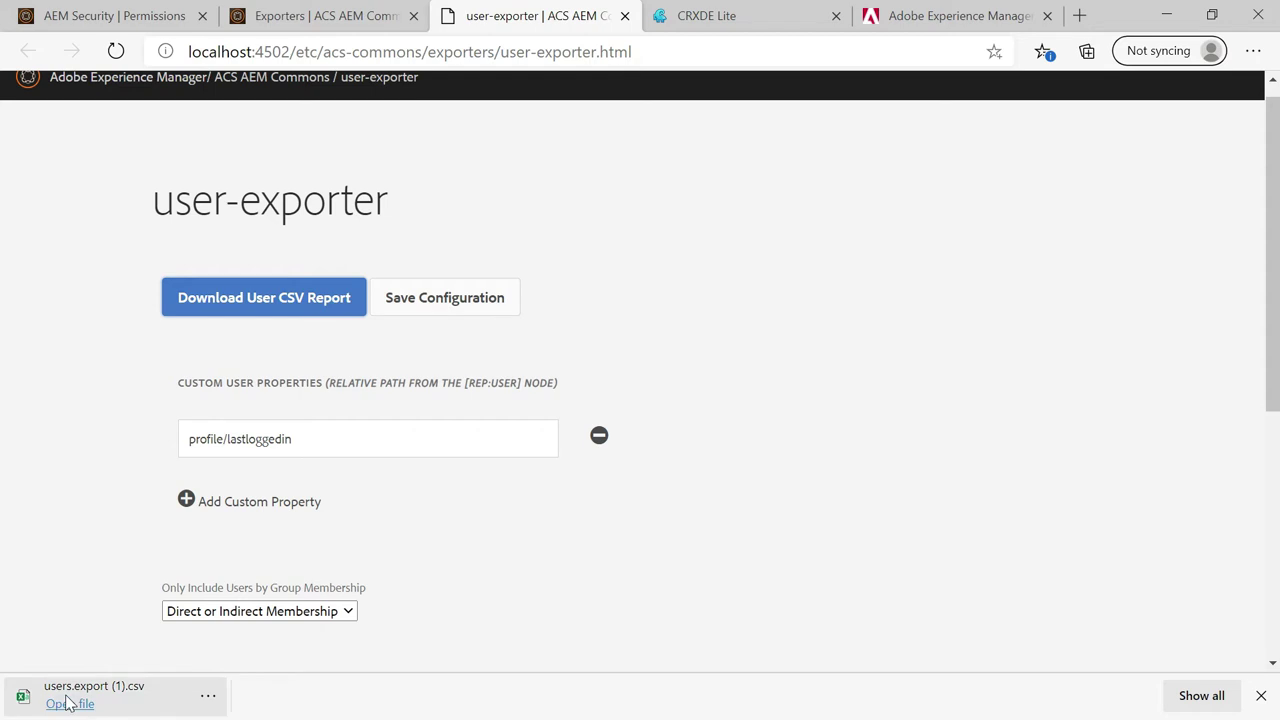
Open users.export (1).csv in Excel, autofit column H to show login timestamps, then return to the browser.
{"action": "left_click", "coordinate": [70, 705]}
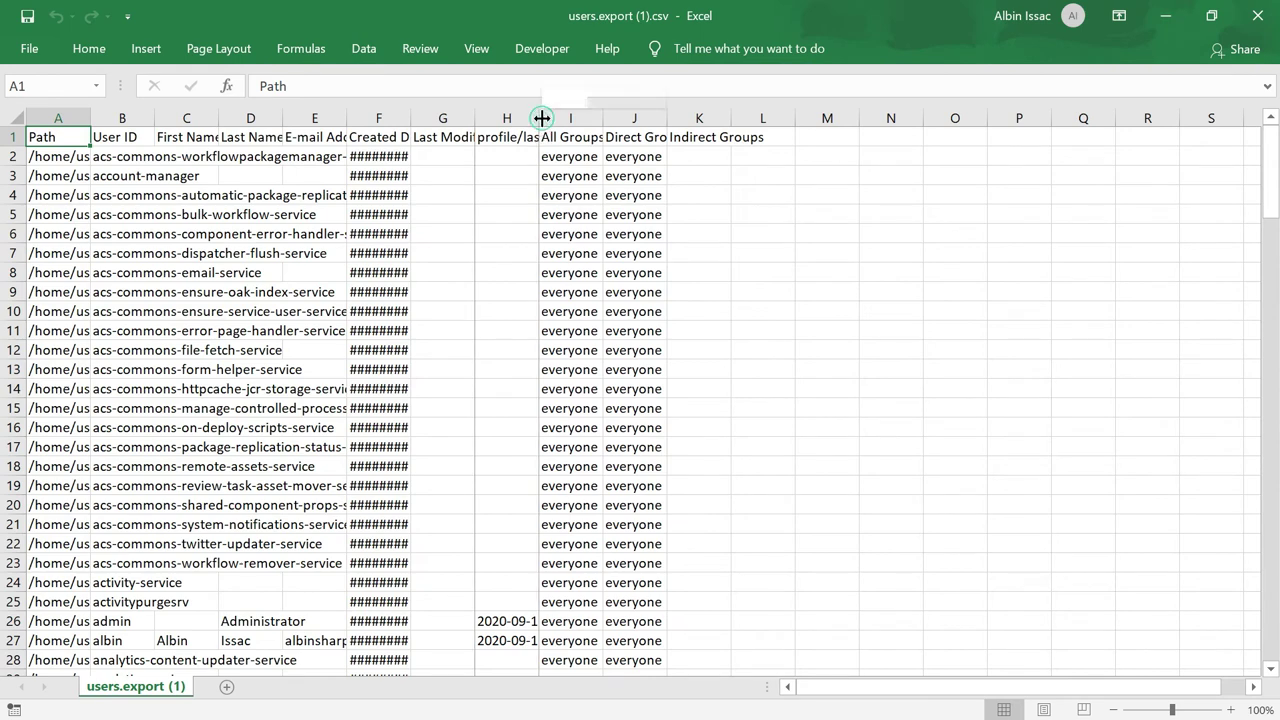
{"action": "double_click", "coordinate": [539, 118]}
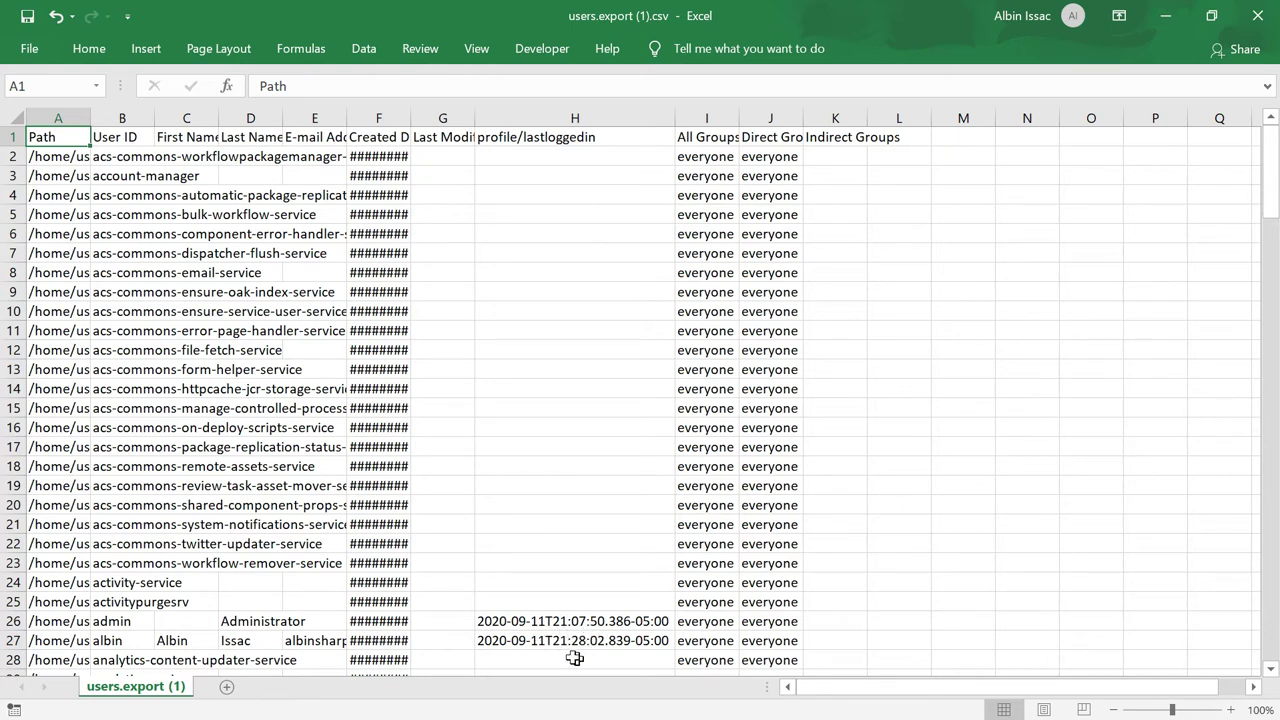
{"action": "left_click", "coordinate": [118, 641]}
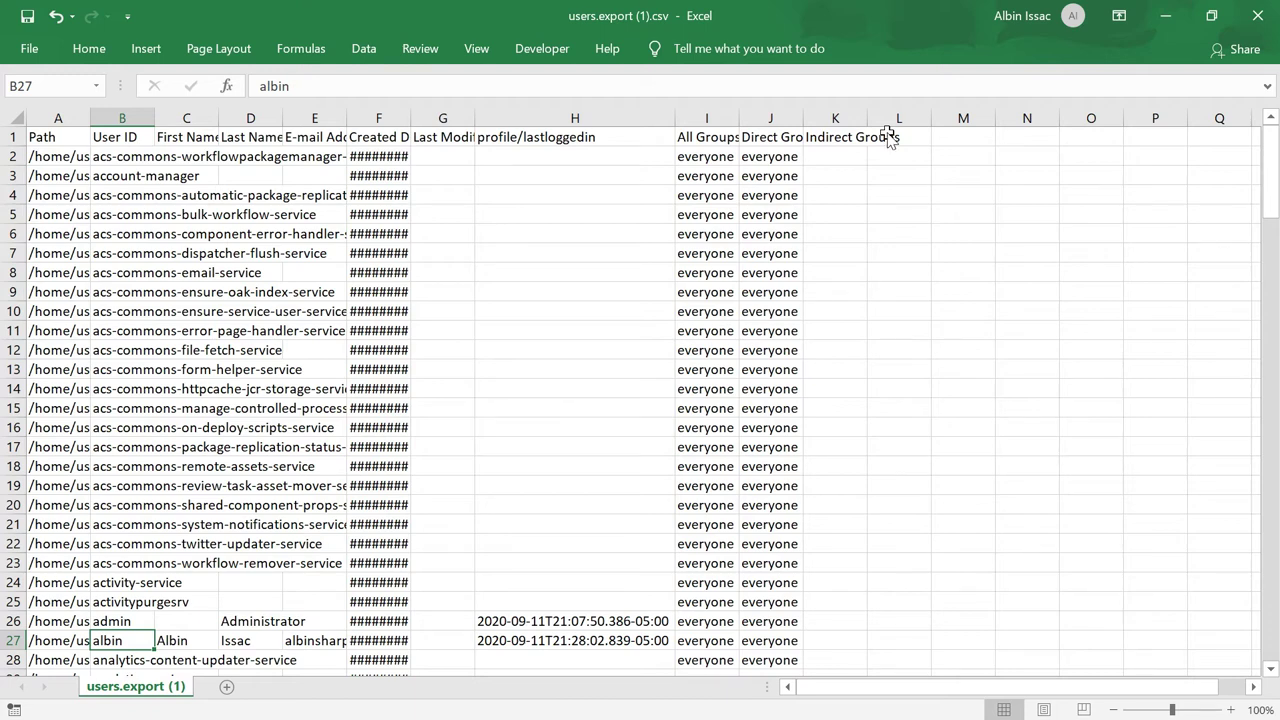
{"action": "key", "text": "alt+Tab"}
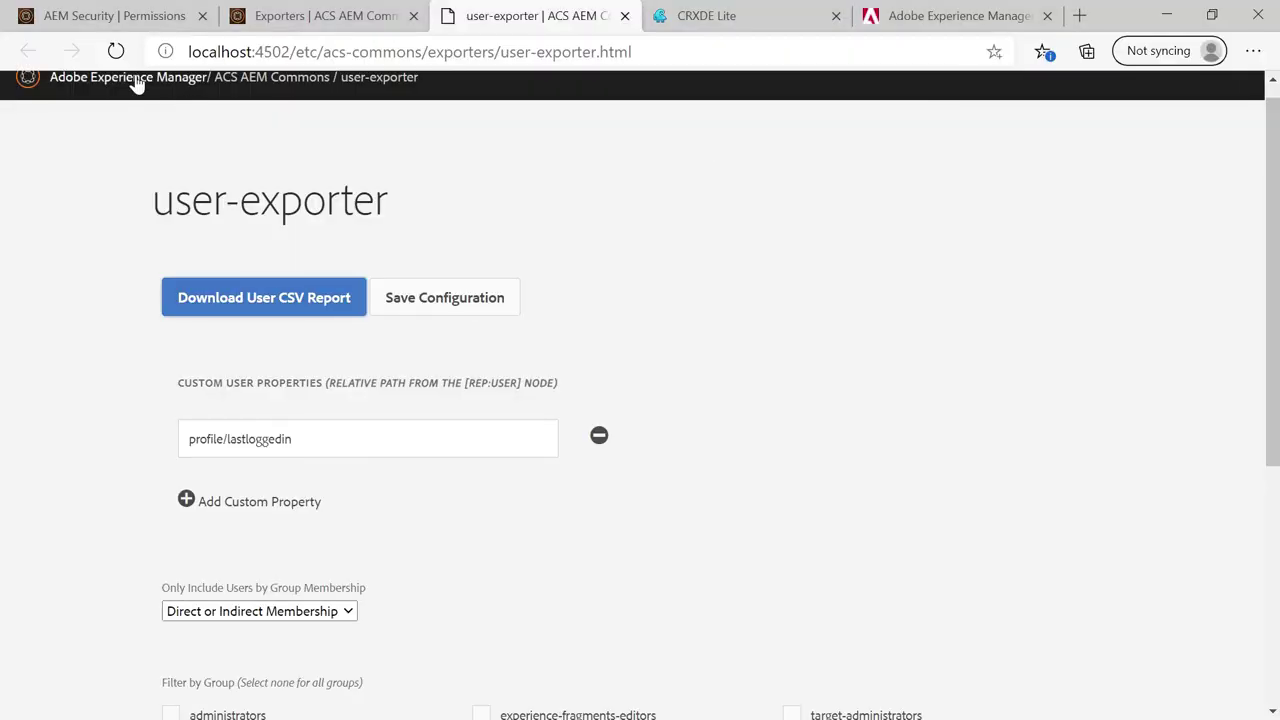
Navigate from the AEM start page to the ACS AEM Commons Reports list.
{"action": "left_click", "coordinate": [134, 79]}
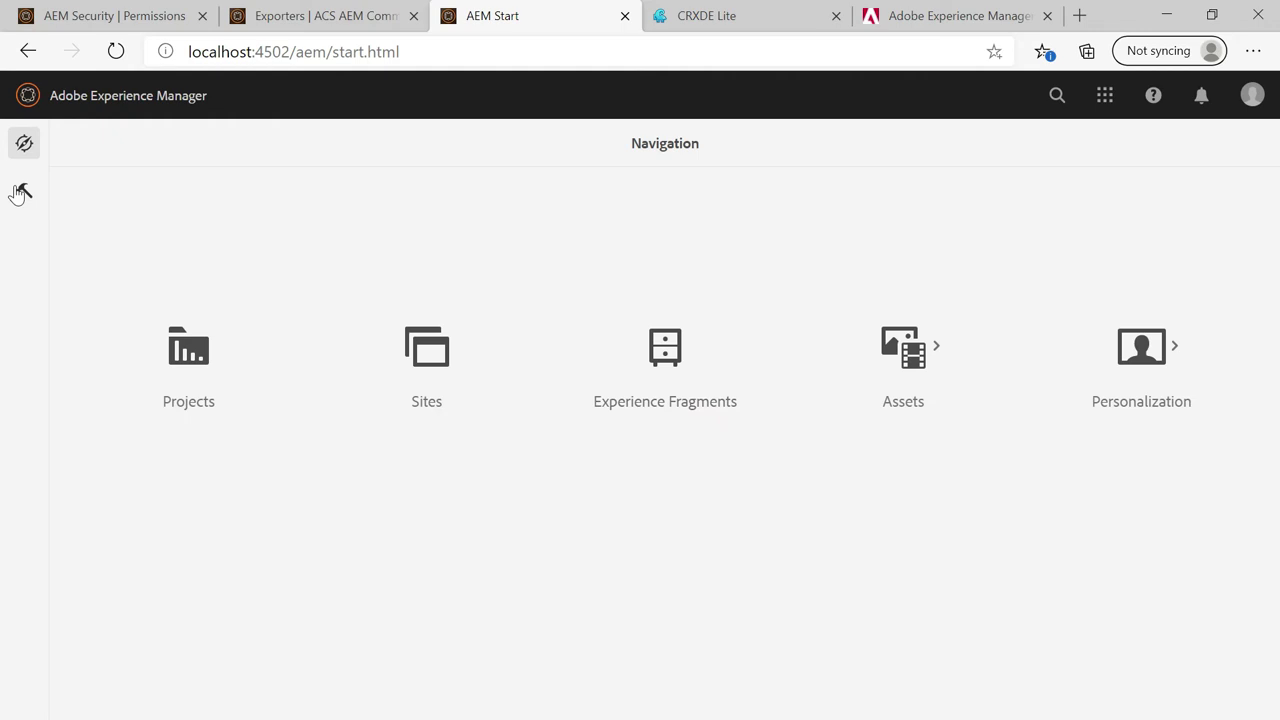
{"action": "left_click", "coordinate": [21, 191]}
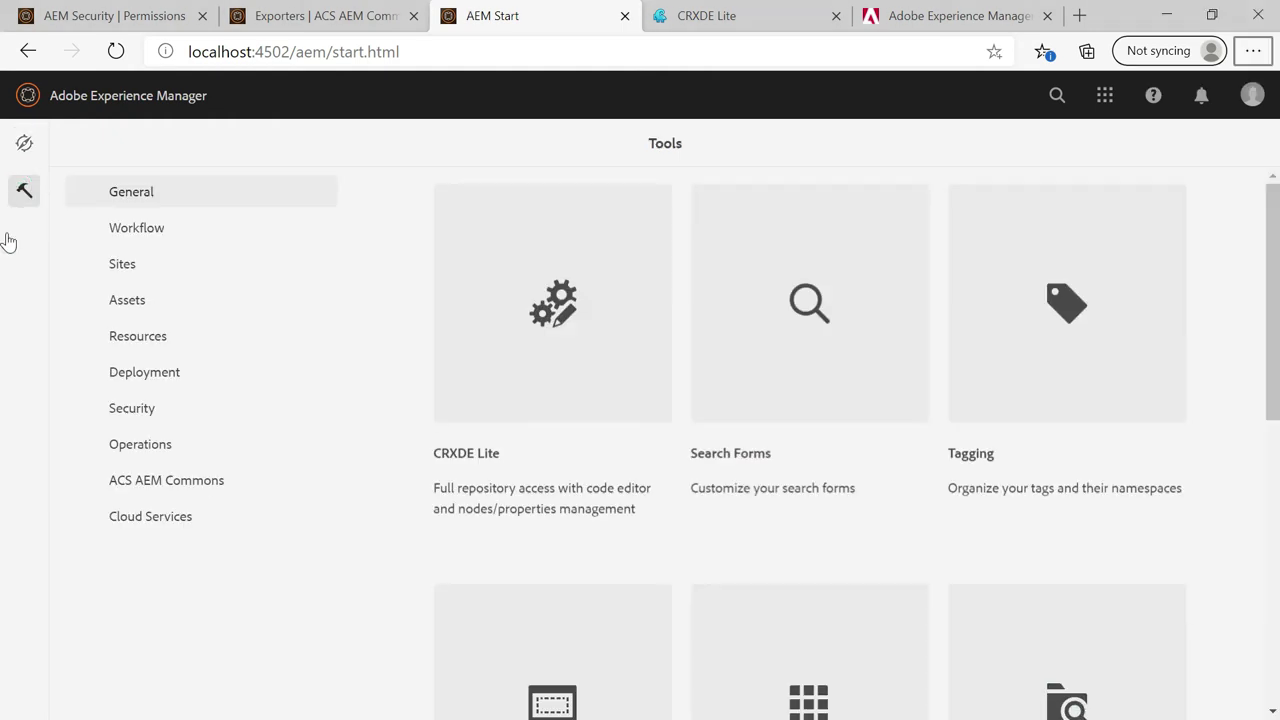
{"action": "left_click", "coordinate": [186, 498]}
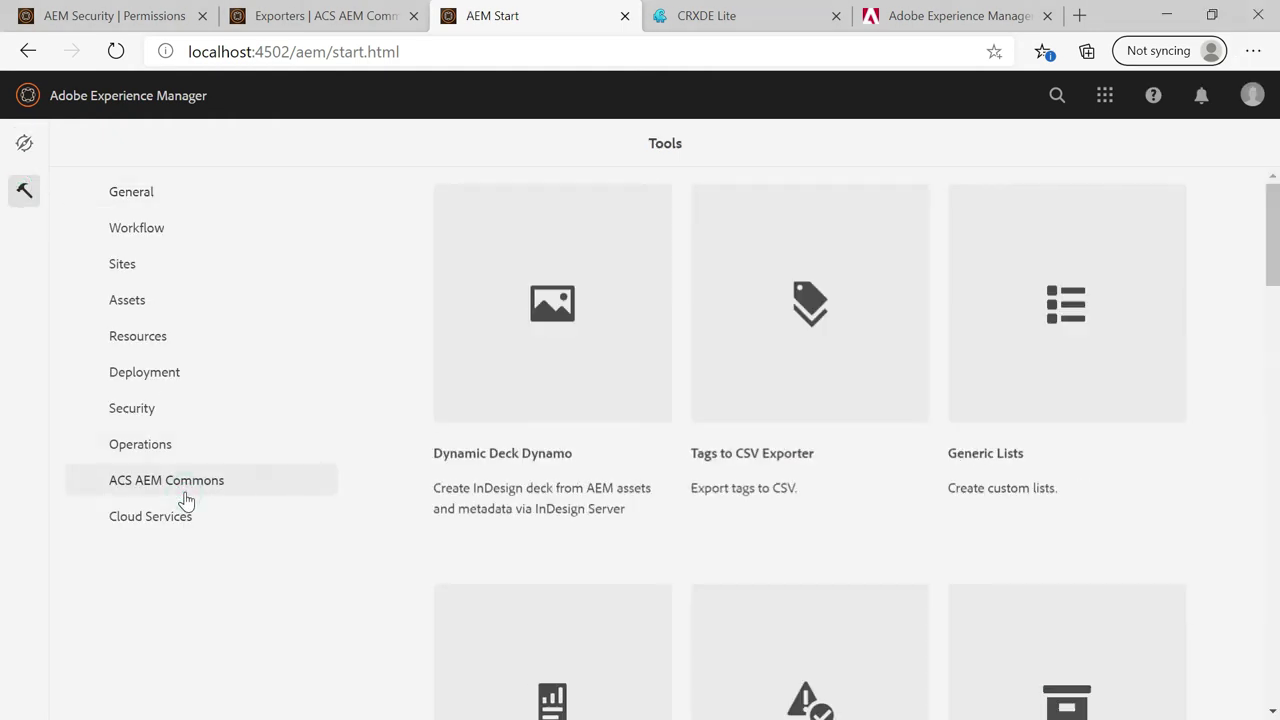
{"action": "scroll", "coordinate": [1273, 287], "scroll_direction": "down", "scroll_amount": 3}
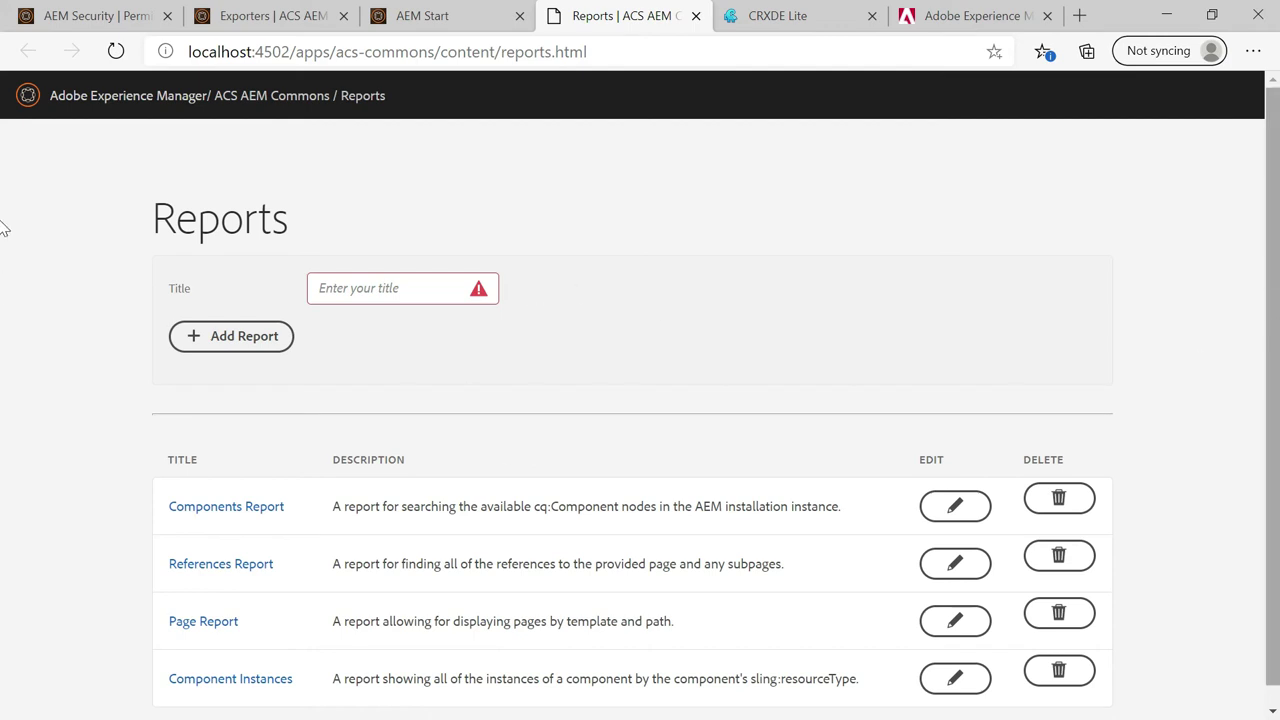
{"action": "scroll", "coordinate": [3, 240], "scroll_direction": "down", "scroll_amount": 1}
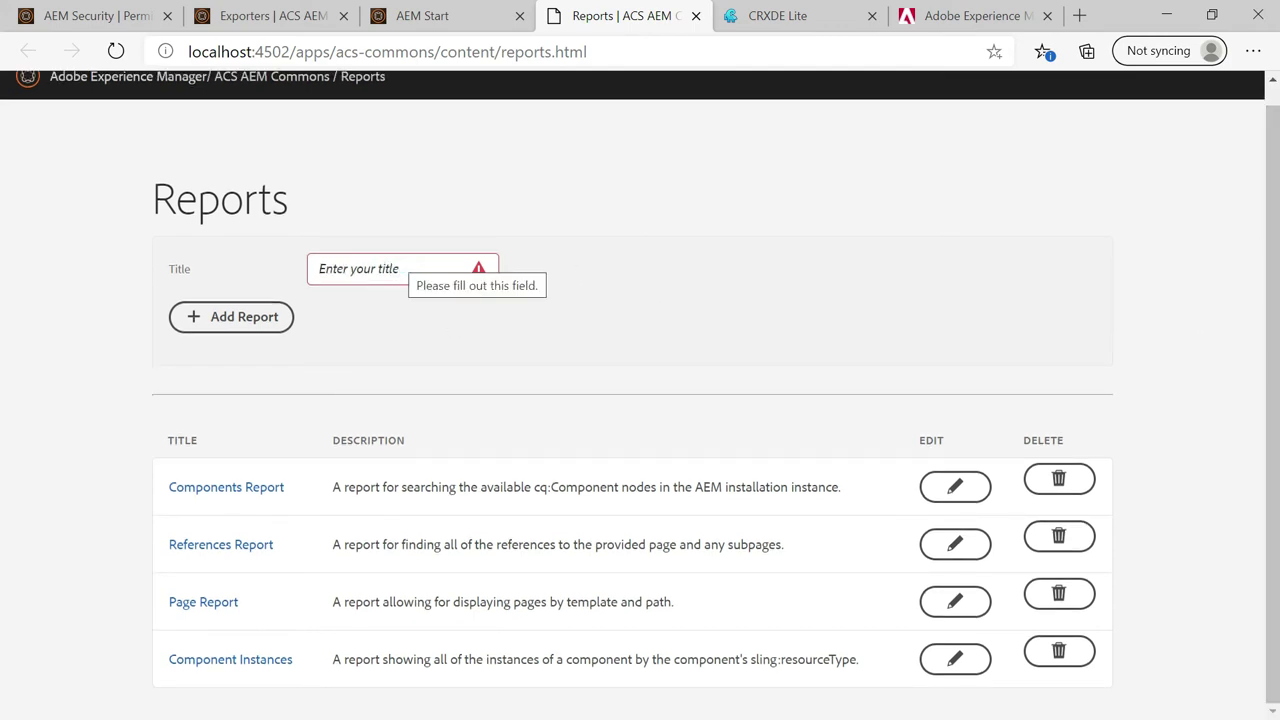
Add a report titled 'user-report' and open it for editing.
{"action": "type", "text": "user-report"}
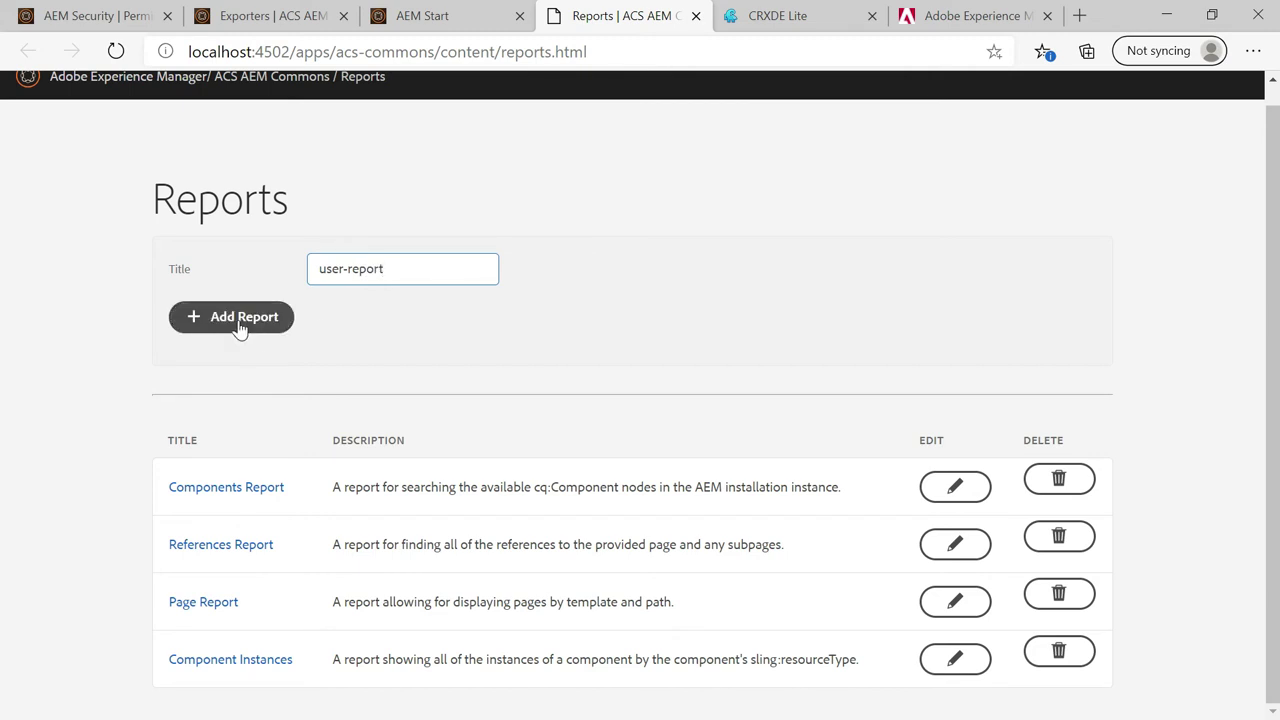
{"action": "left_click", "coordinate": [237, 326]}
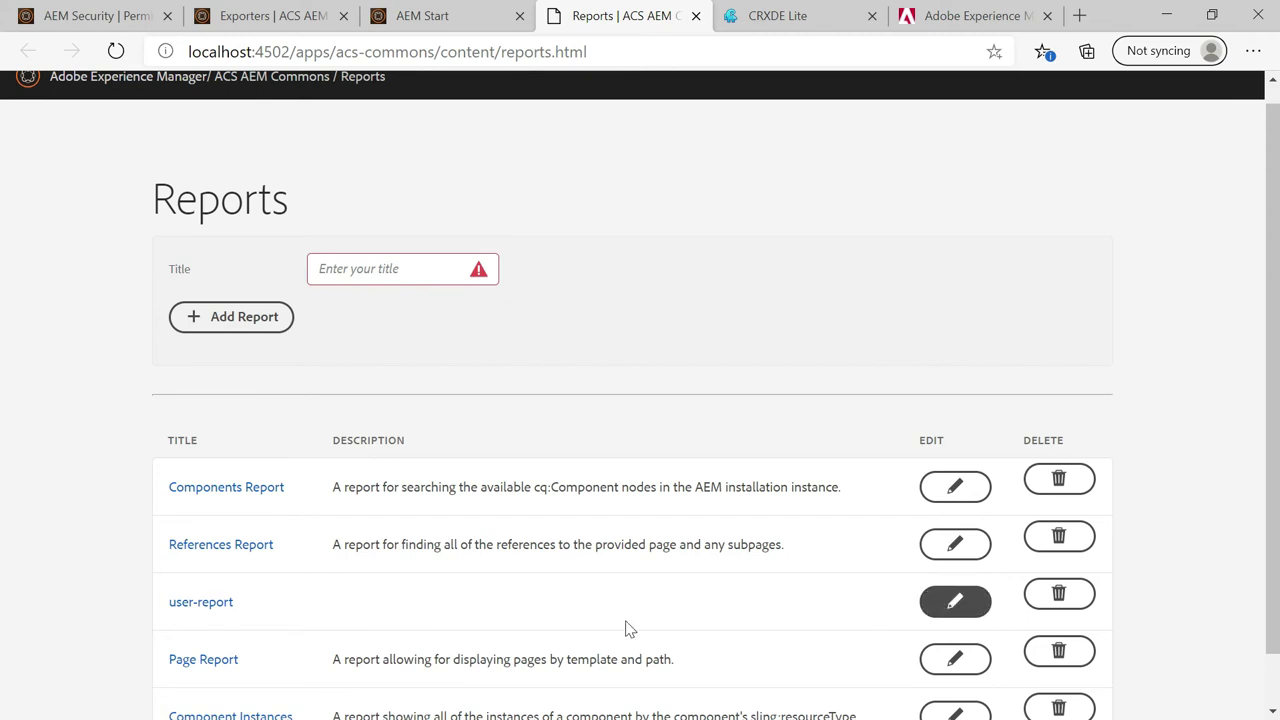
{"action": "left_click", "coordinate": [955, 602]}
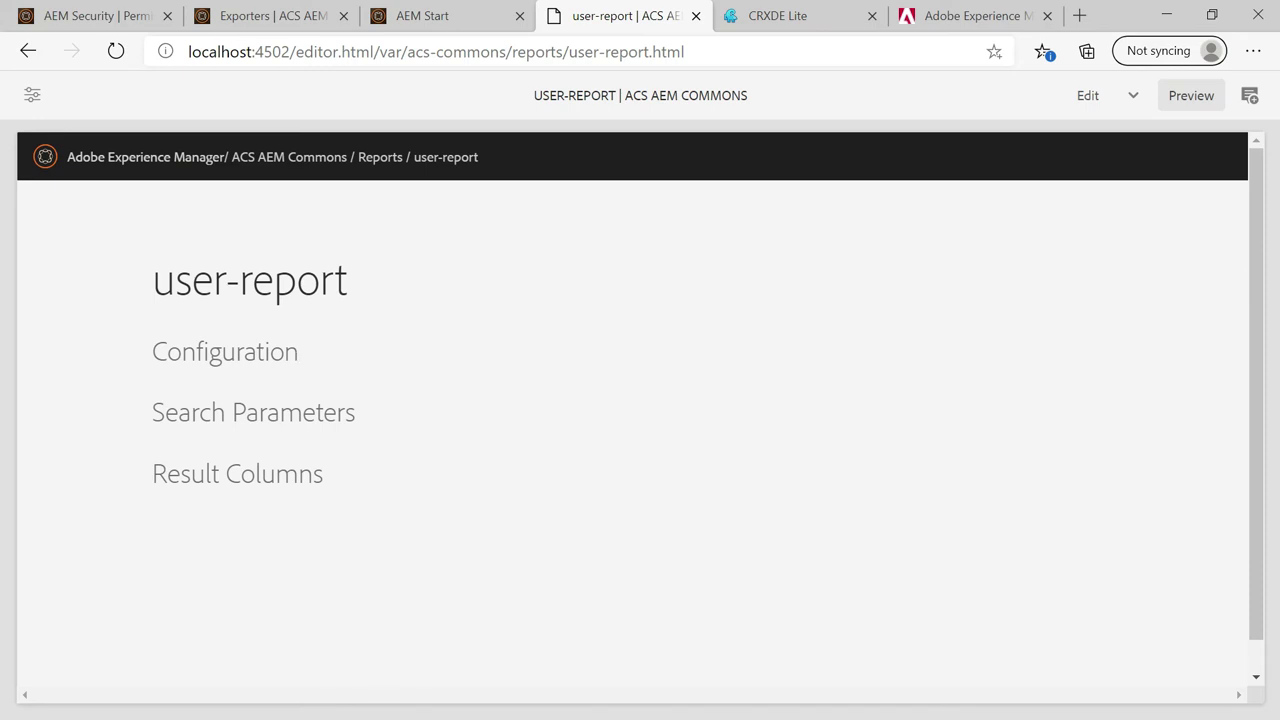
Edit user-report in Edit mode and insert a JCR Query Report Configuration into Configuration.
{"action": "left_click", "coordinate": [248, 348]}
{"action": "left_click", "coordinate": [1093, 98]}
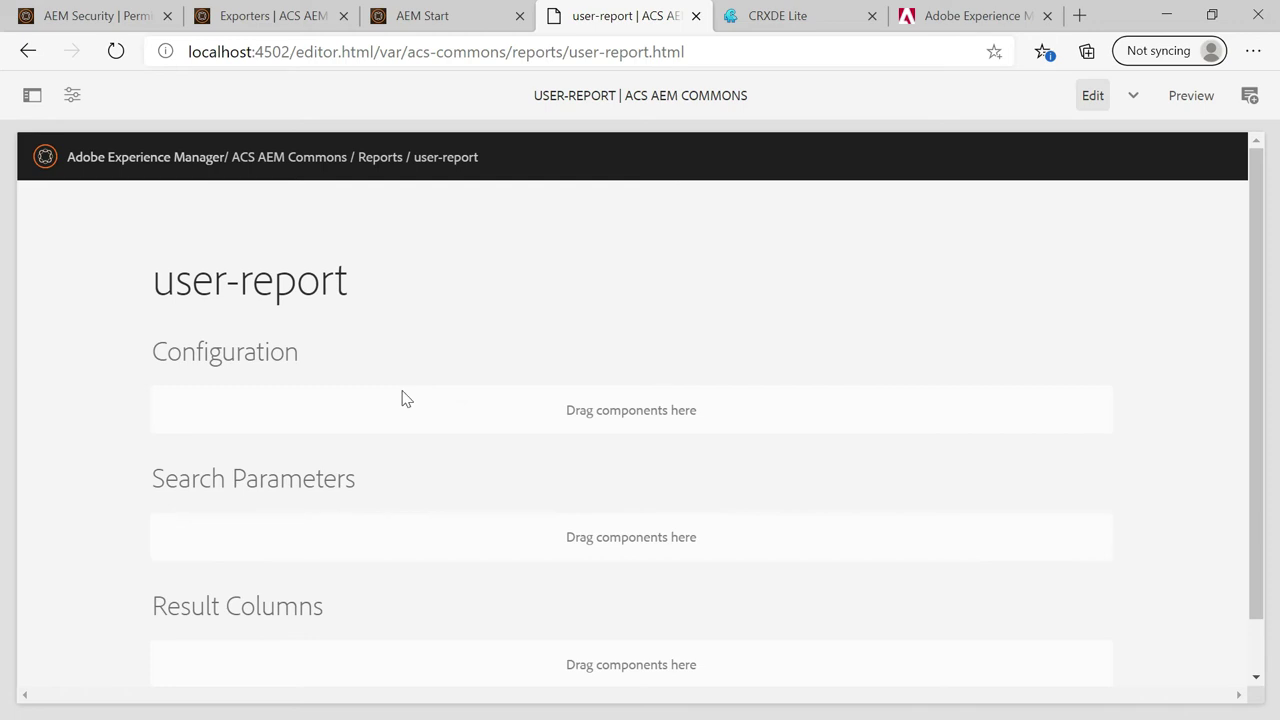
{"action": "left_click", "coordinate": [640, 412]}
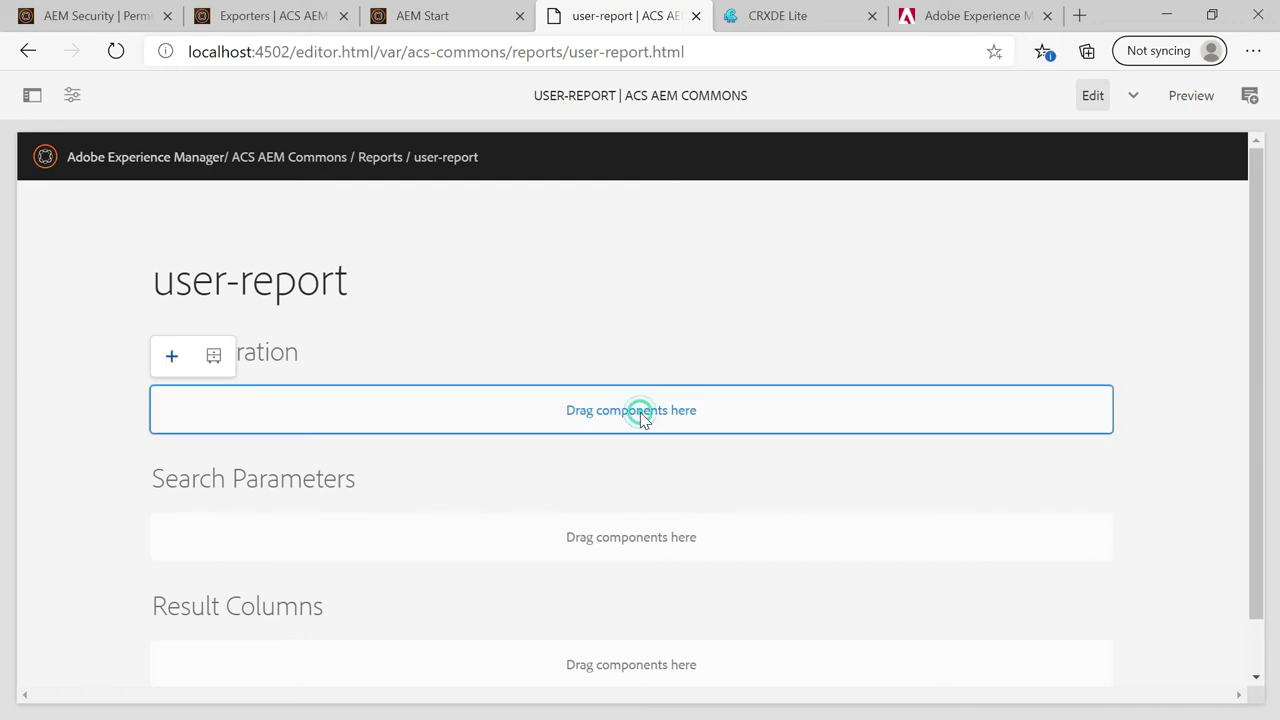
{"action": "left_click", "coordinate": [173, 357]}
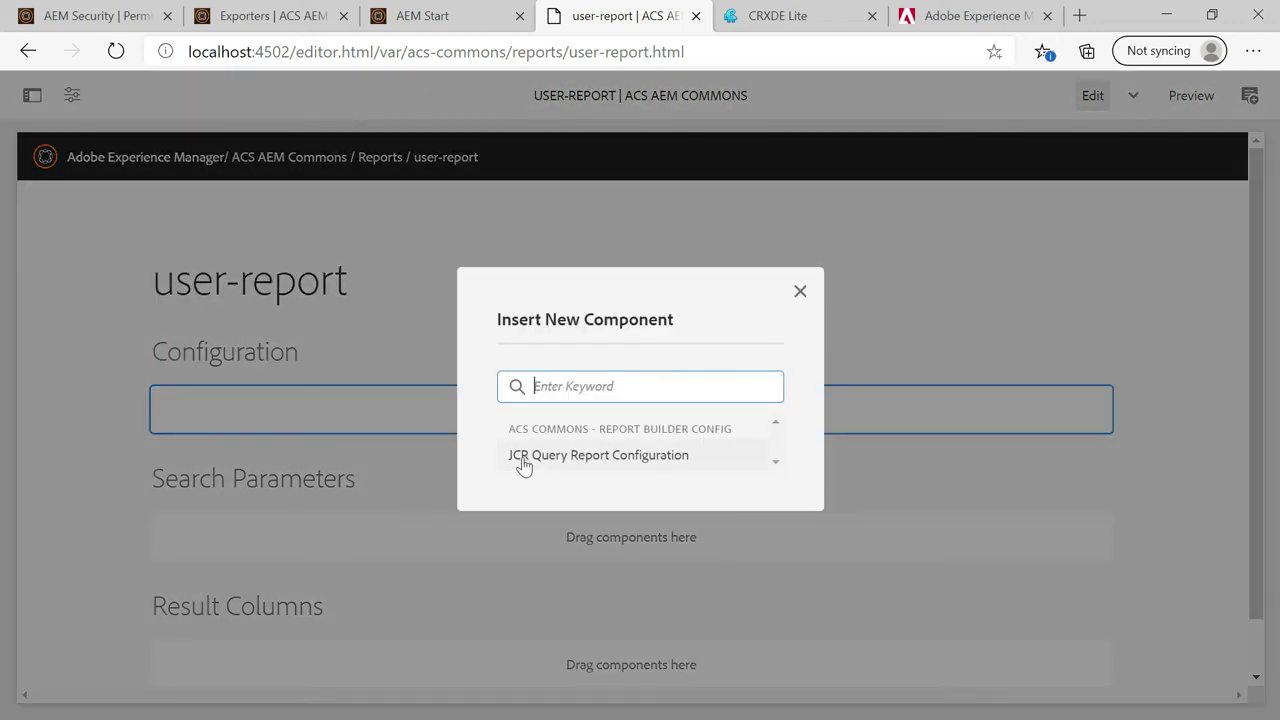
{"action": "left_click", "coordinate": [682, 460]}
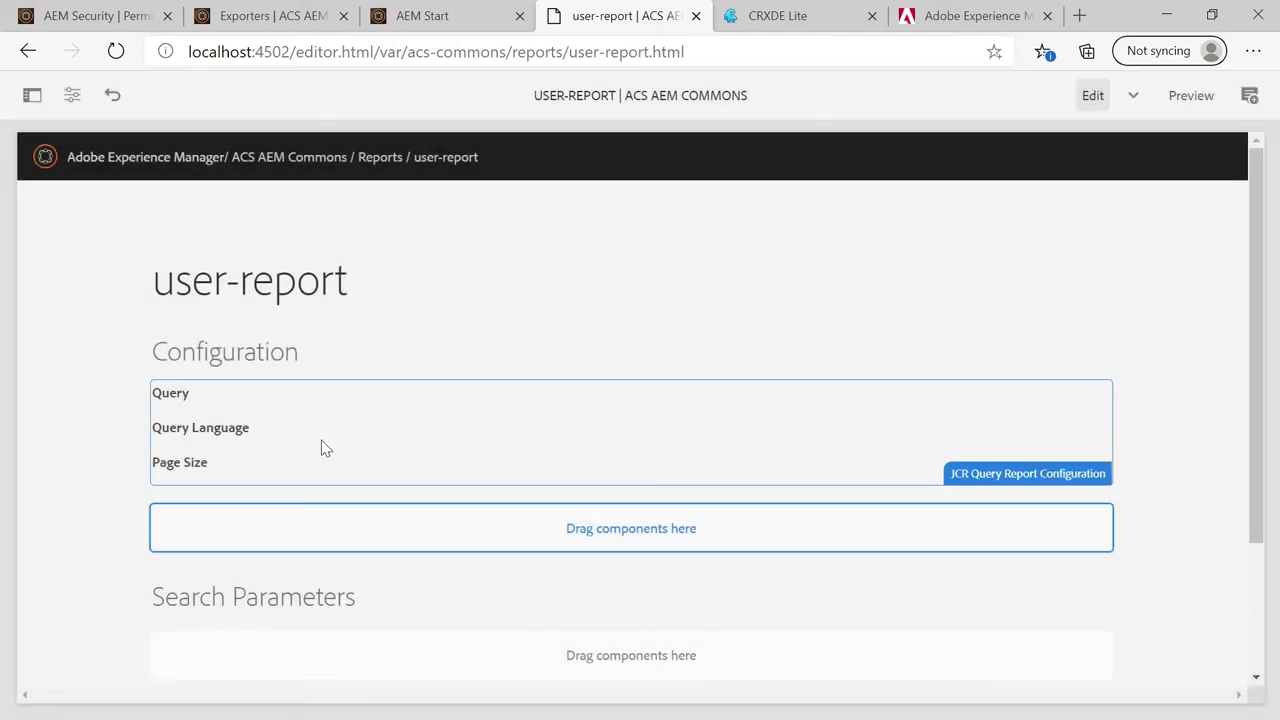
Set the new JCR Query Report Configuration's page size to 50.
{"action": "double_click", "coordinate": [245, 421]}
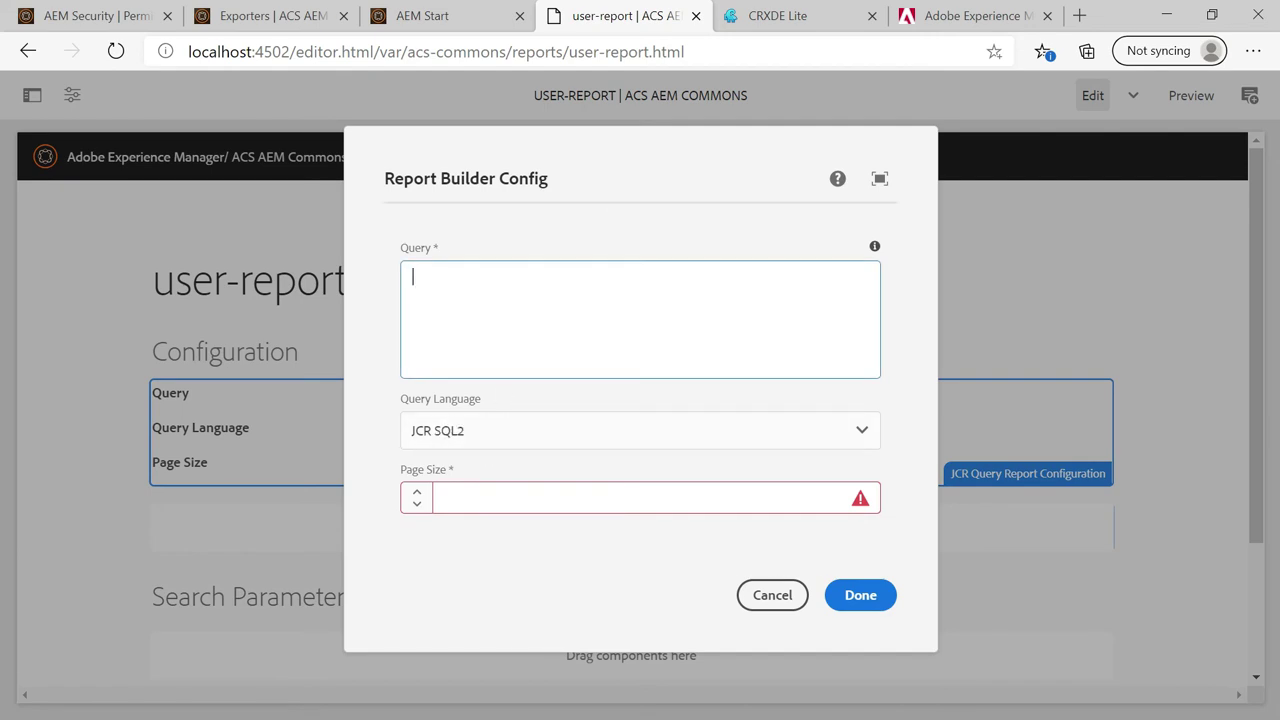
{"action": "left_click", "coordinate": [458, 494]}
{"action": "type", "text": "50"}
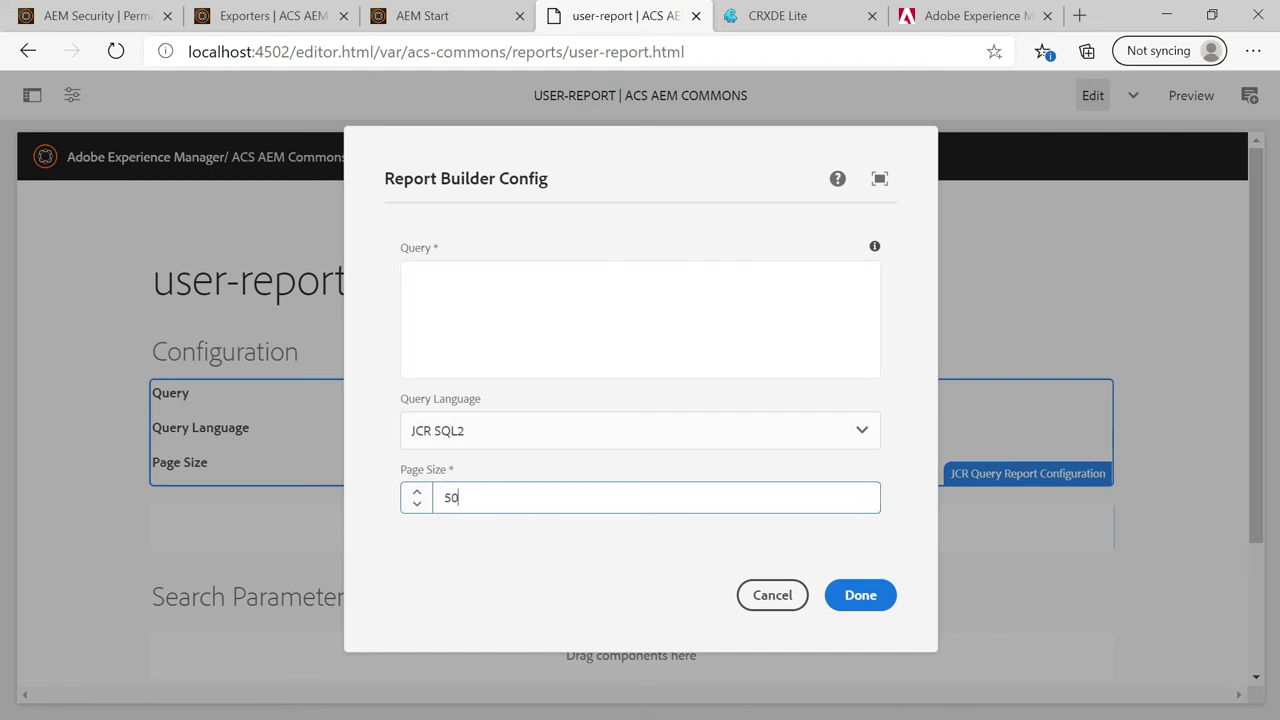
{"action": "left_click", "coordinate": [458, 278]}
Copy the rep:User JCR-SQL2 query from line 4 in Notepad++ into the report's Query field.
{"action": "key", "text": "alt+Tab"}
{"action": "key", "text": "alt+Tab"}
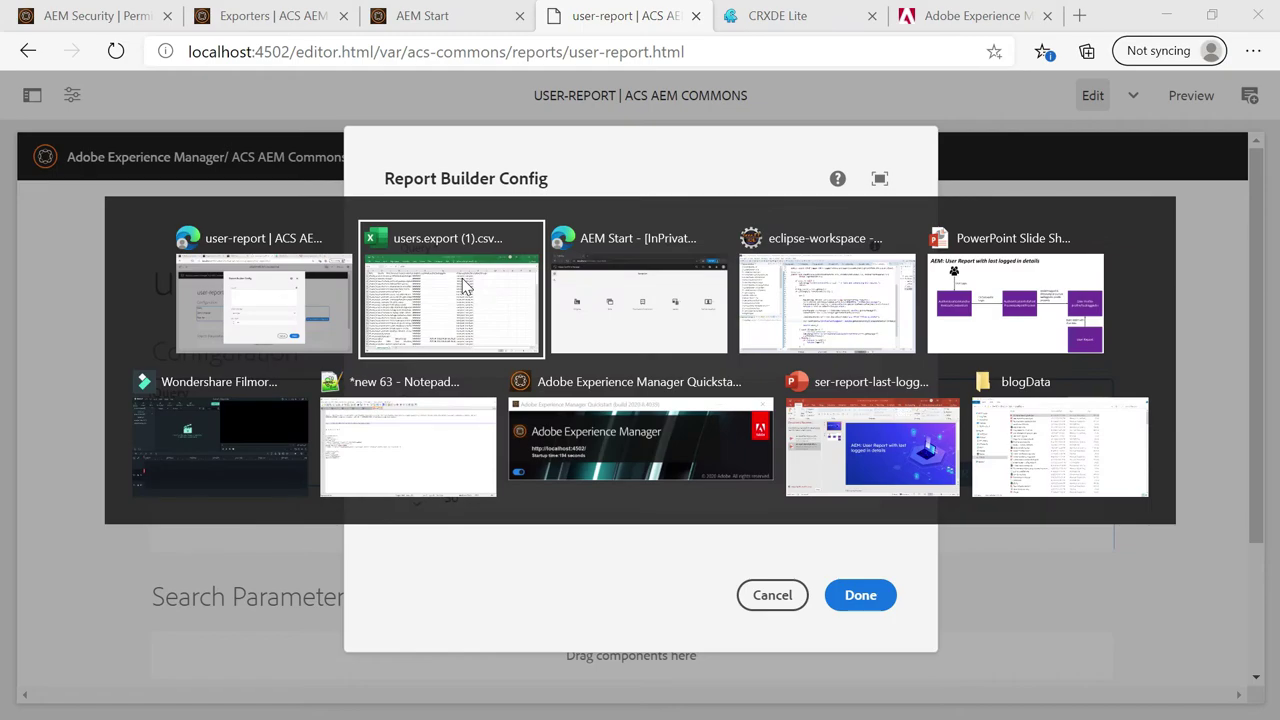
{"action": "key", "text": "alt+Tab"}
{"action": "key", "text": "alt+Tab"}
{"action": "key", "text": "alt+Tab"}
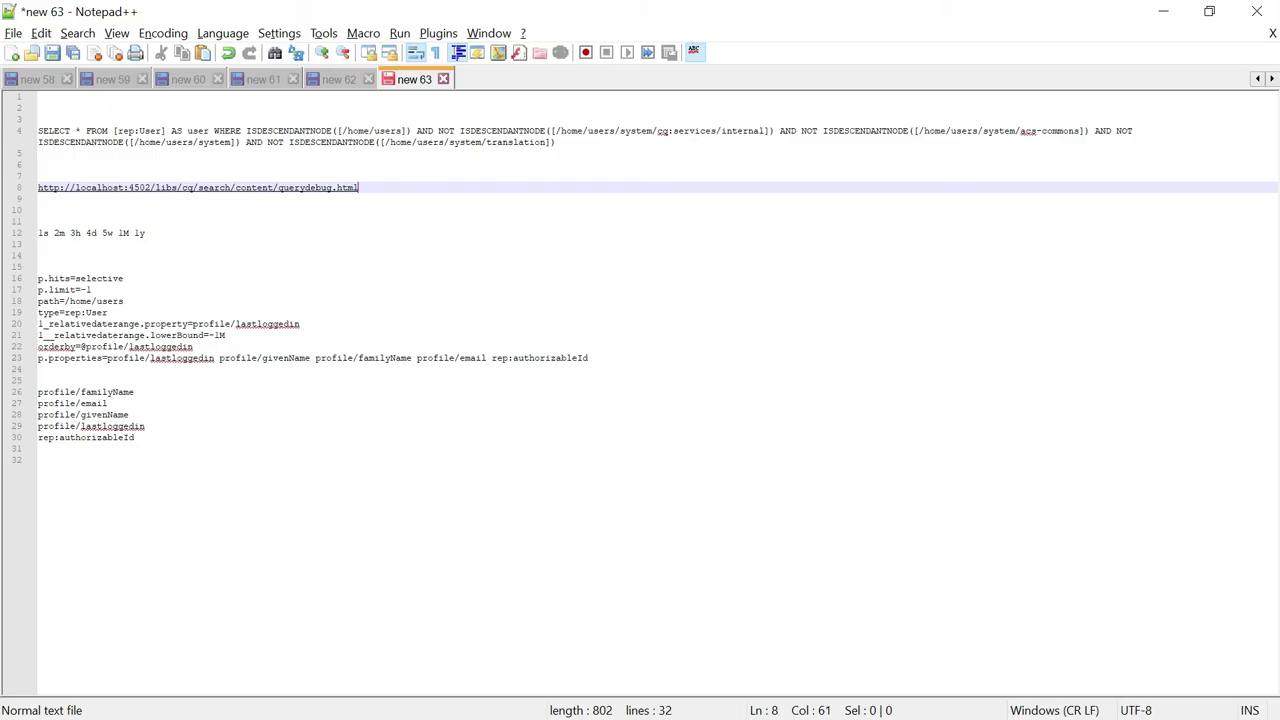
{"action": "left_click", "coordinate": [569, 143]}
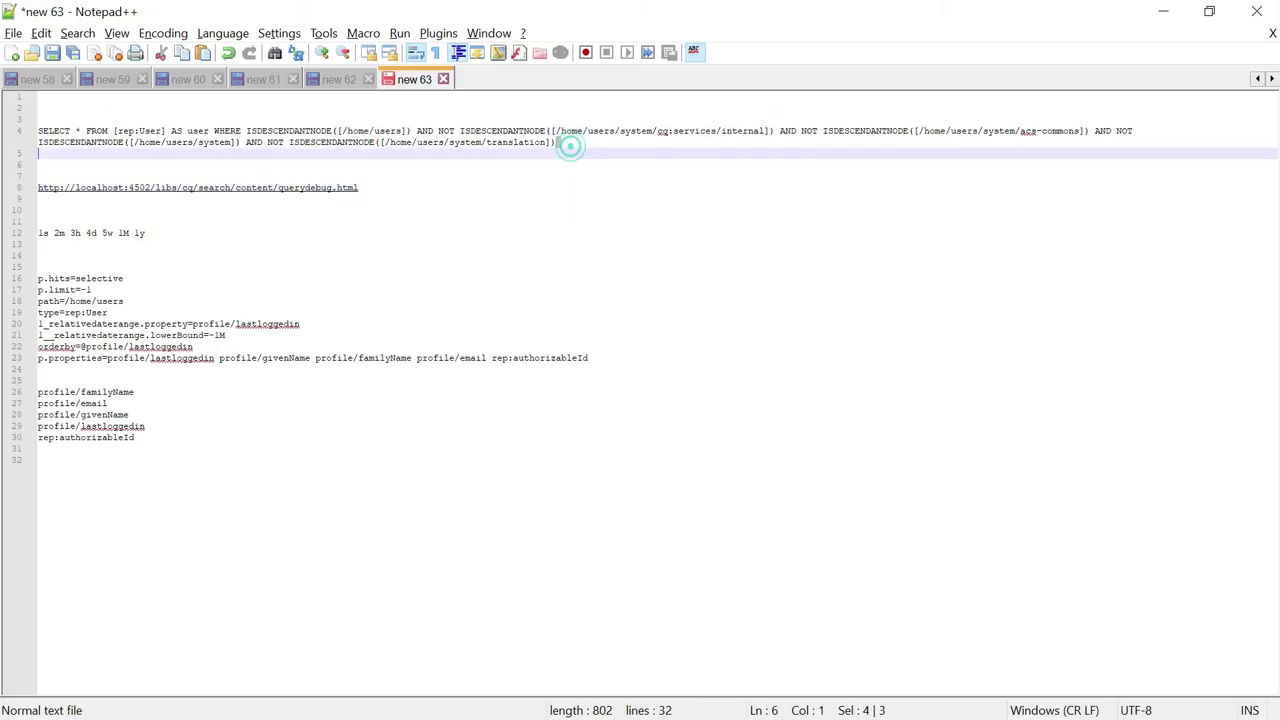
{"action": "key", "text": "shift+Home"}
{"action": "key", "text": "shift+Up"}
{"action": "key", "text": "shift+Up"}
{"action": "key", "text": "ctrl+c"}
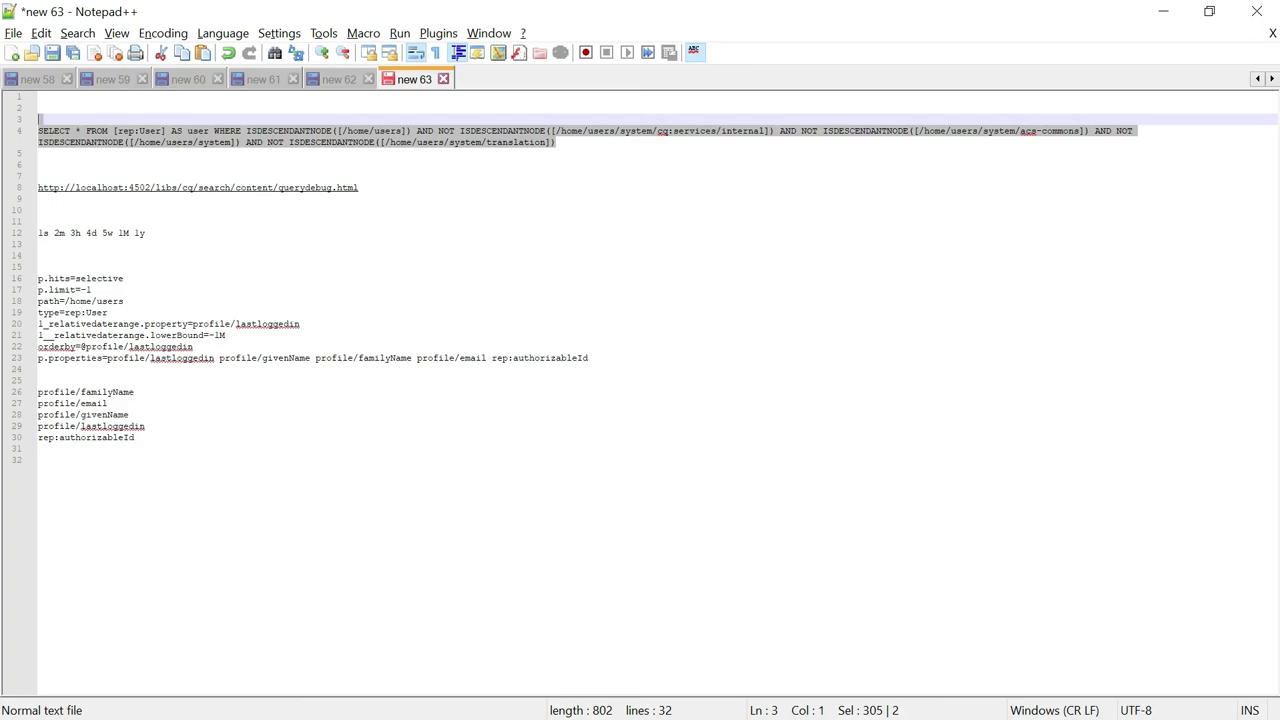
{"action": "key", "text": "alt+Tab"}
{"action": "key", "text": "ctrl+v"}
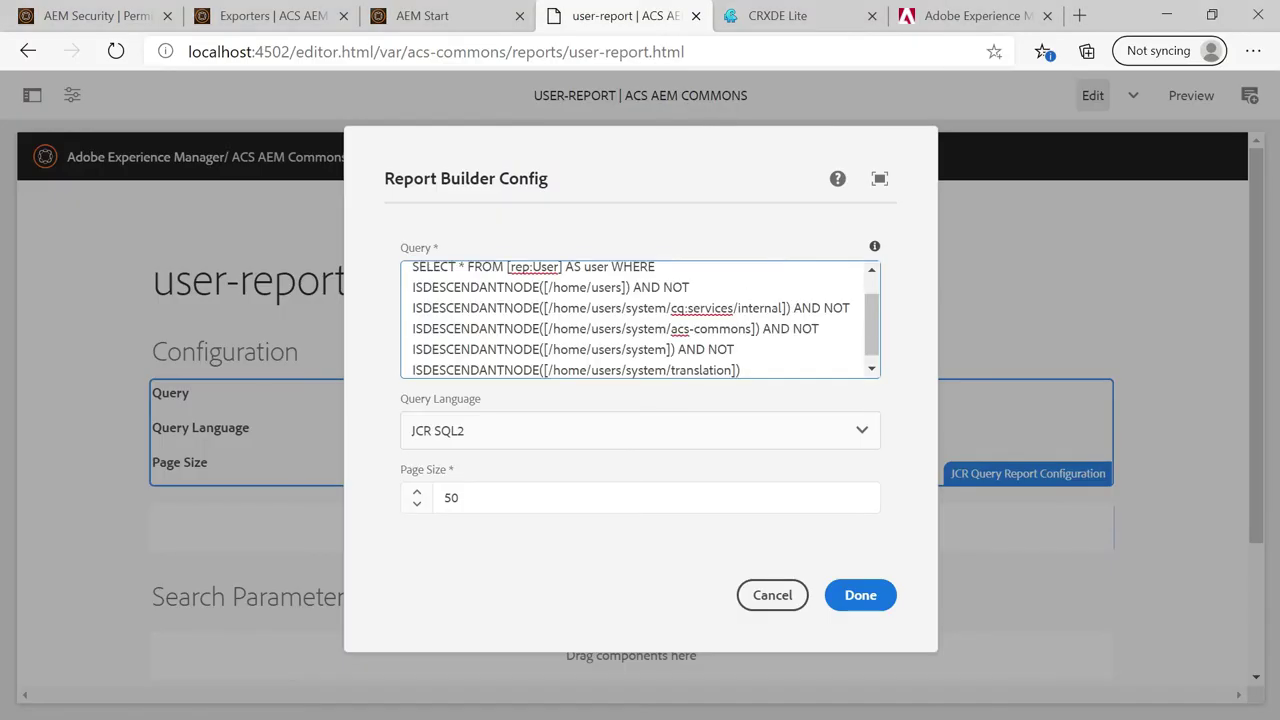
Remove the blank first line from the pasted query and save the query configuration.
{"action": "left_click_drag", "start_coordinate": [875, 330], "coordinate": [872, 308]}
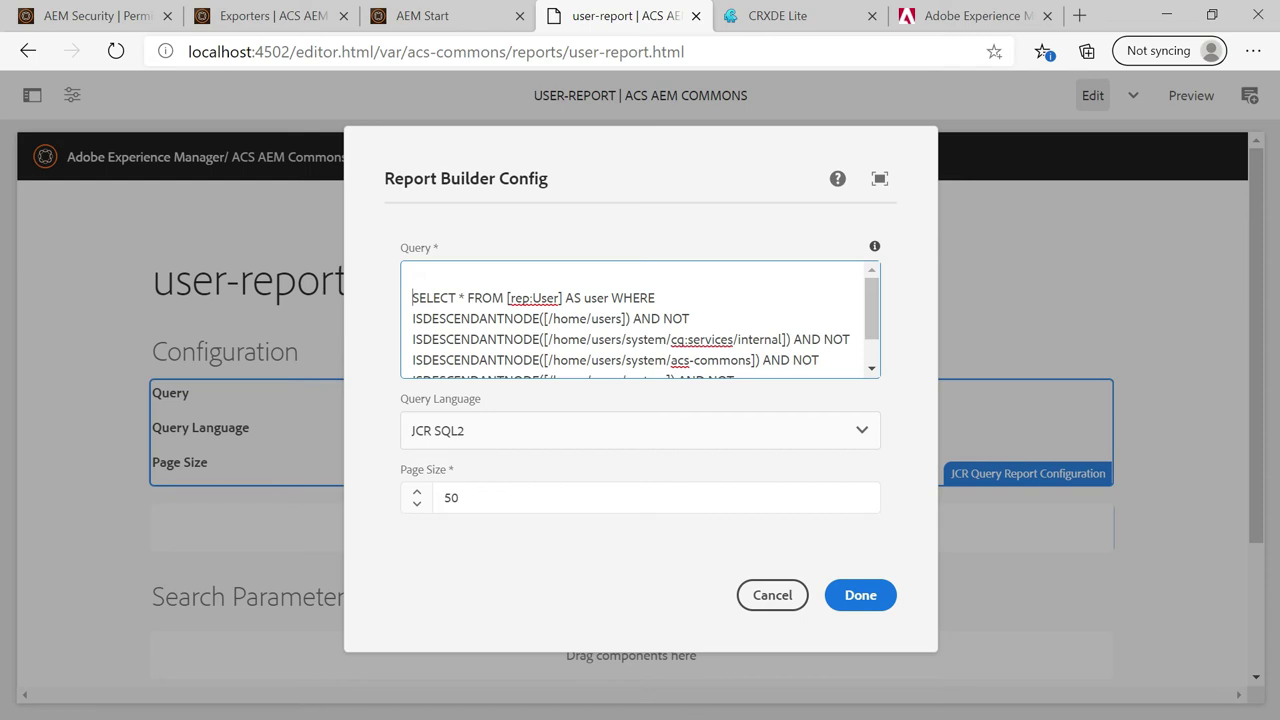
{"action": "key", "text": "Delete"}
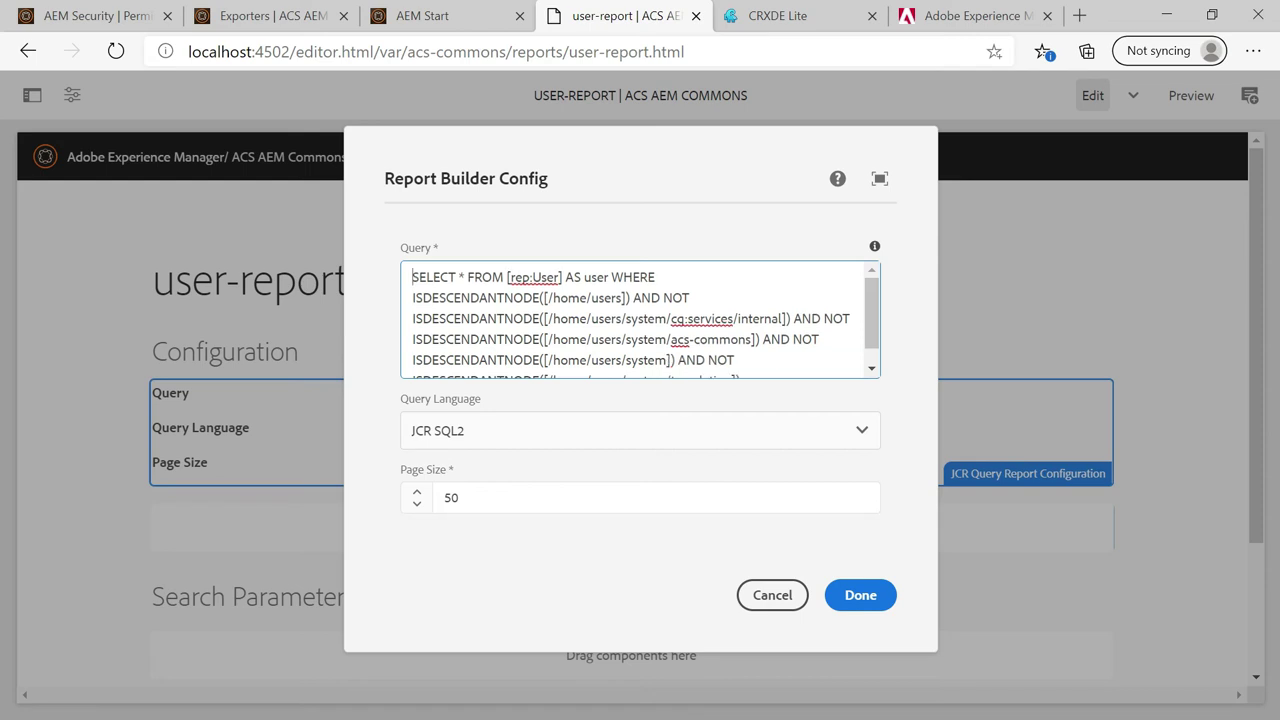
{"action": "left_click", "coordinate": [857, 610]}
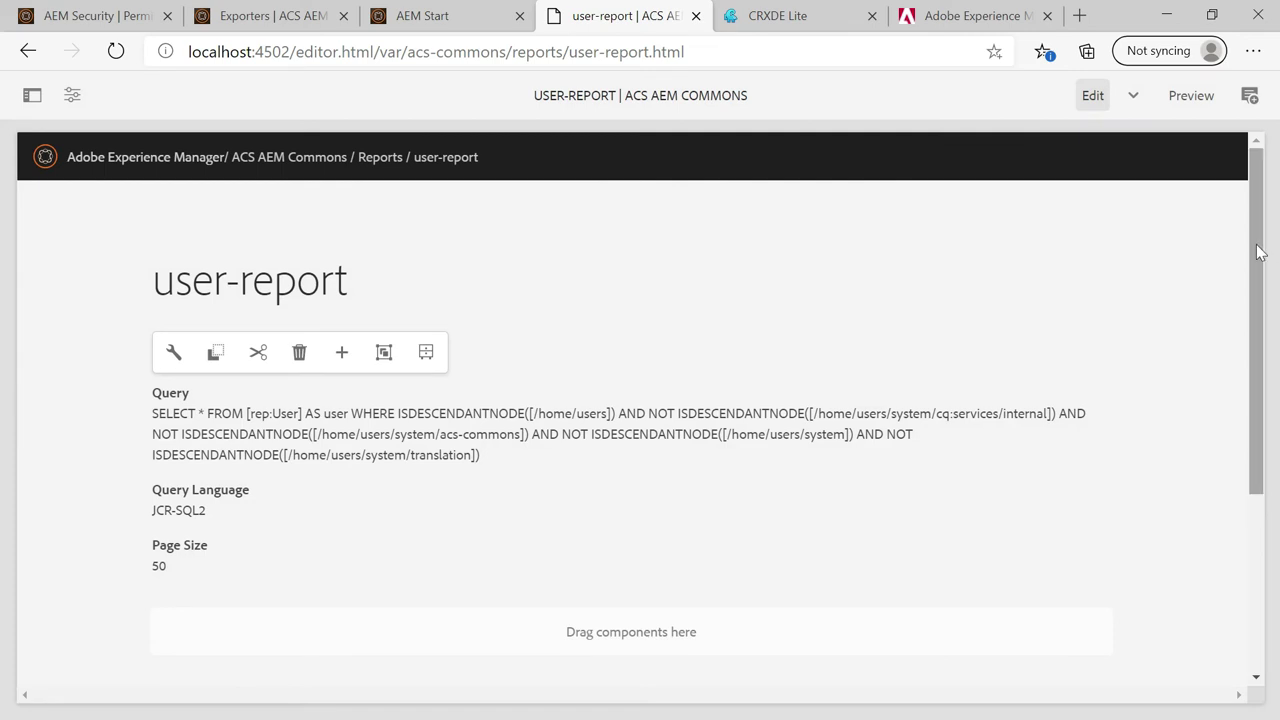
{"action": "left_click_drag", "start_coordinate": [1263, 294], "coordinate": [1268, 445]}
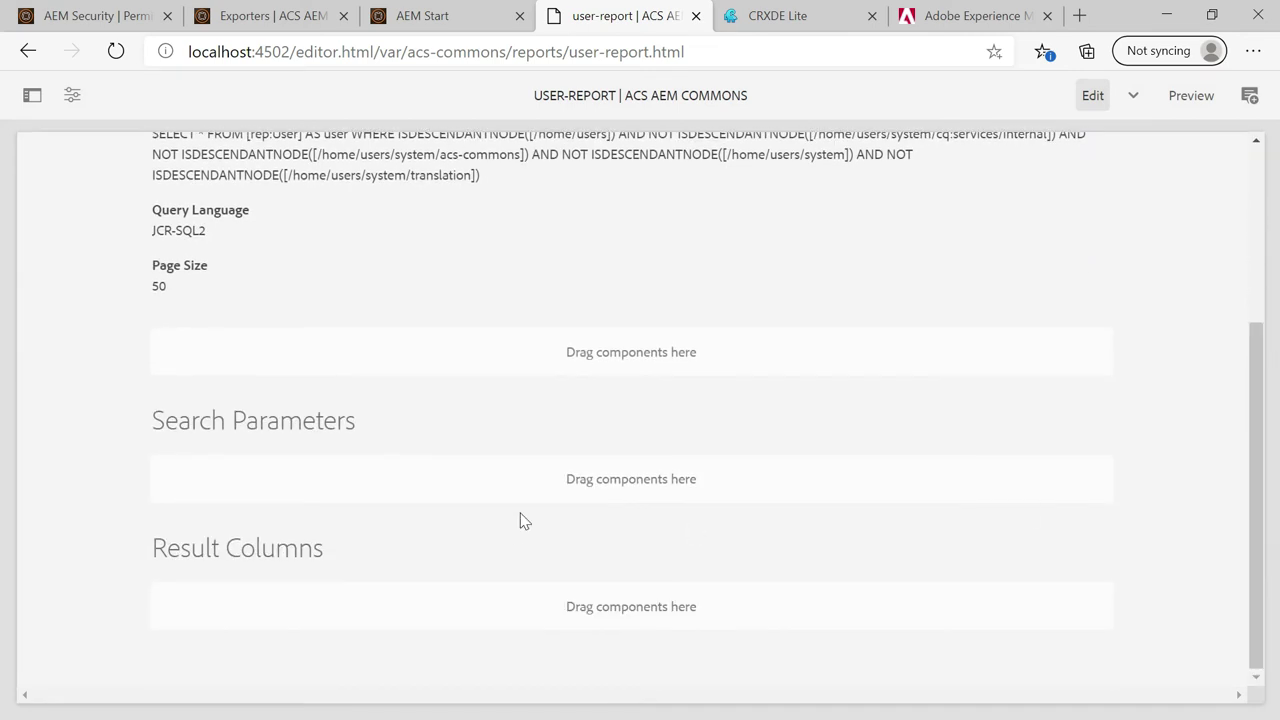
{"action": "left_click", "coordinate": [589, 620]}
Add a Report Builder Text Column headed 'Given Name' with property profile/givenName.
{"action": "left_click", "coordinate": [172, 551]}
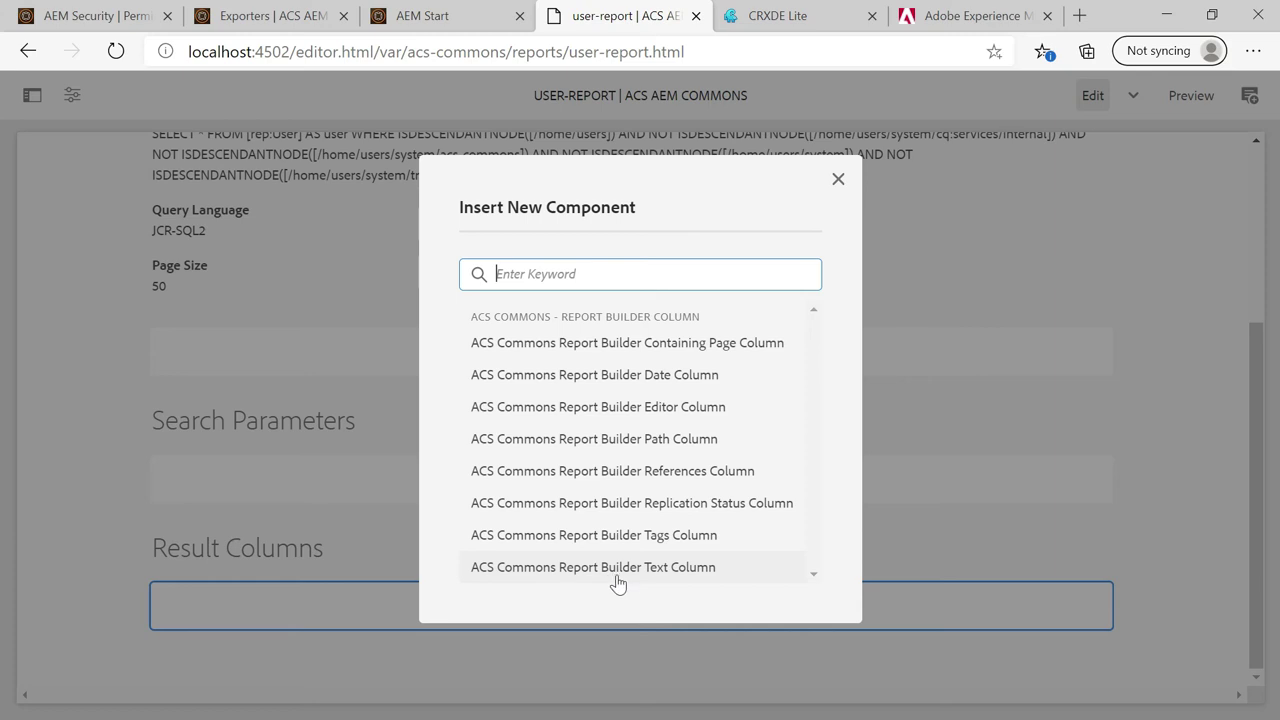
{"action": "left_click", "coordinate": [675, 568]}
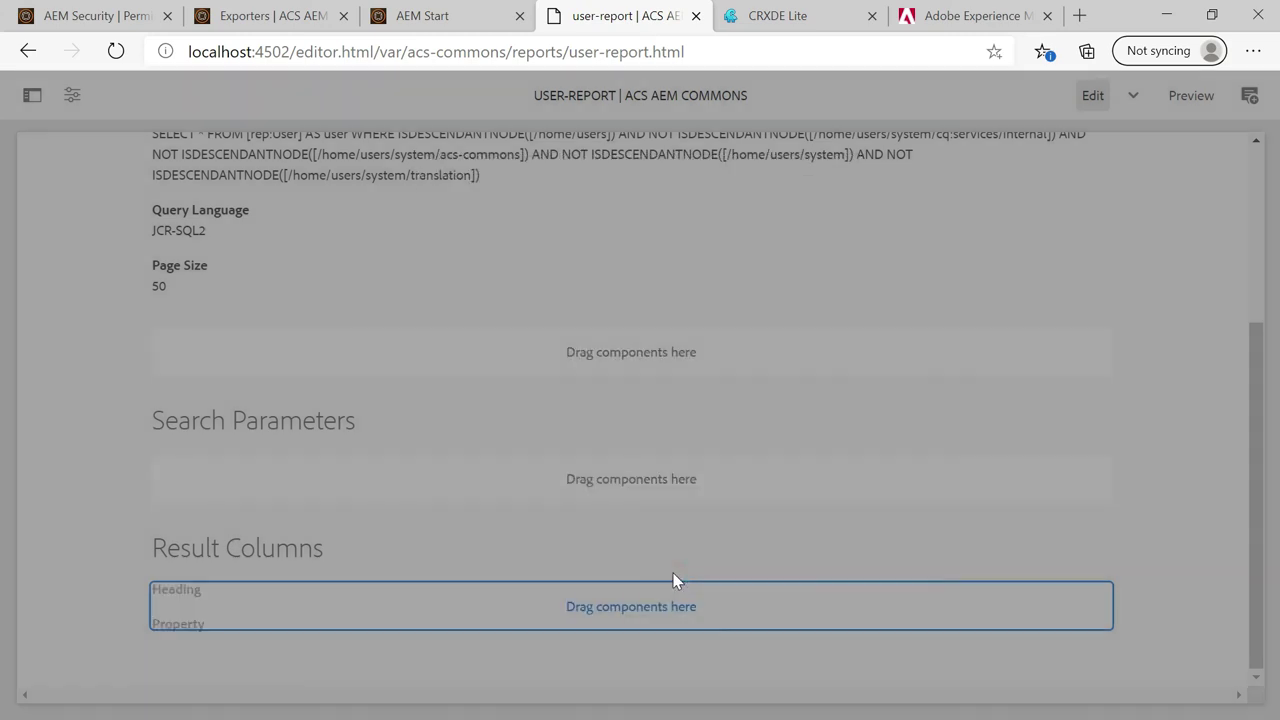
{"action": "left_click", "coordinate": [258, 609]}
{"action": "double_click", "coordinate": [258, 609]}
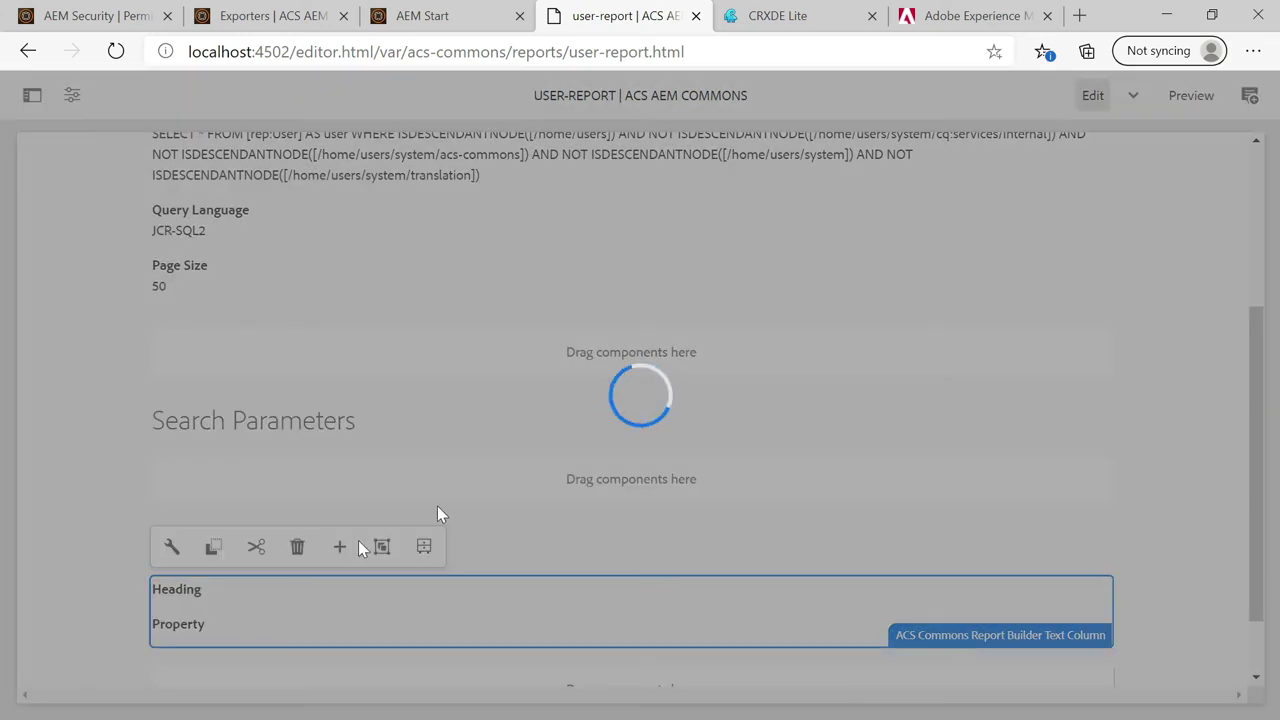
{"action": "left_click", "coordinate": [455, 357]}
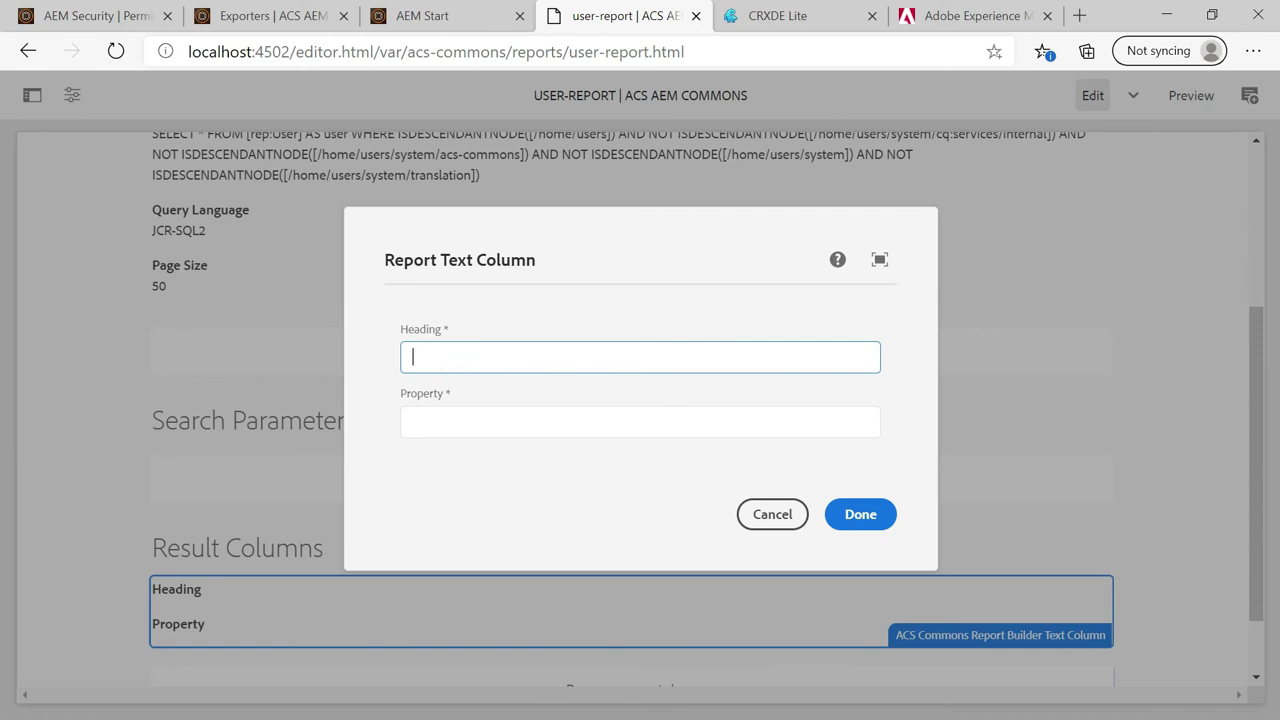
{"action": "type", "text": "Given Name"}
{"action": "left_click", "coordinate": [445, 415]}
{"action": "type", "text": "profile"}
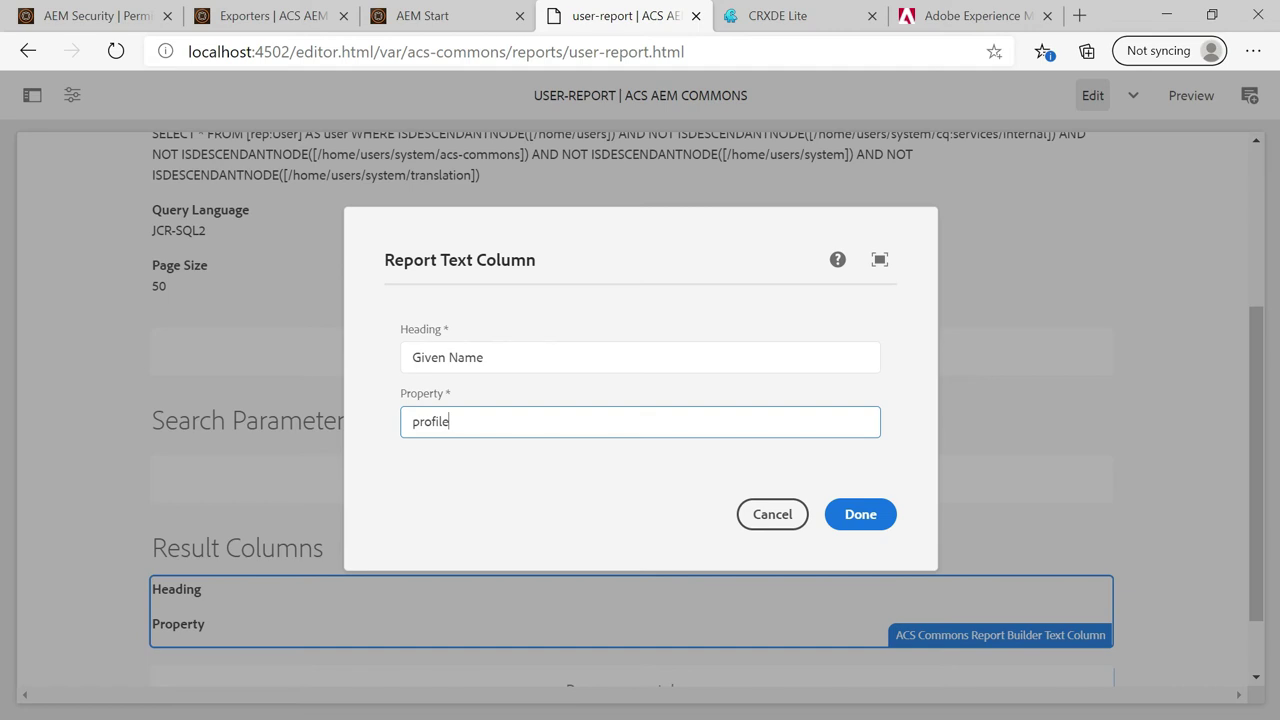
{"action": "type", "text": "/givenName"}
{"action": "left_click", "coordinate": [864, 522]}
{"action": "scroll", "coordinate": [1245, 440], "scroll_direction": "down", "scroll_amount": 2}
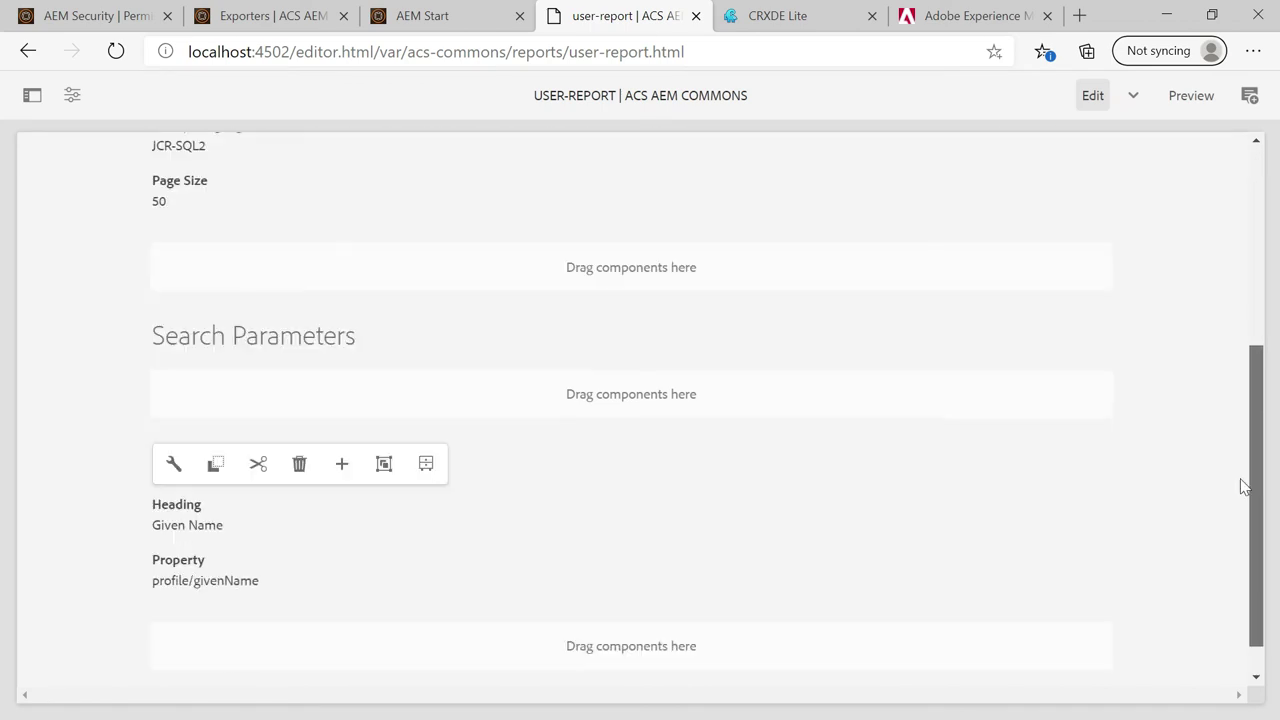
{"action": "left_click", "coordinate": [591, 619]}
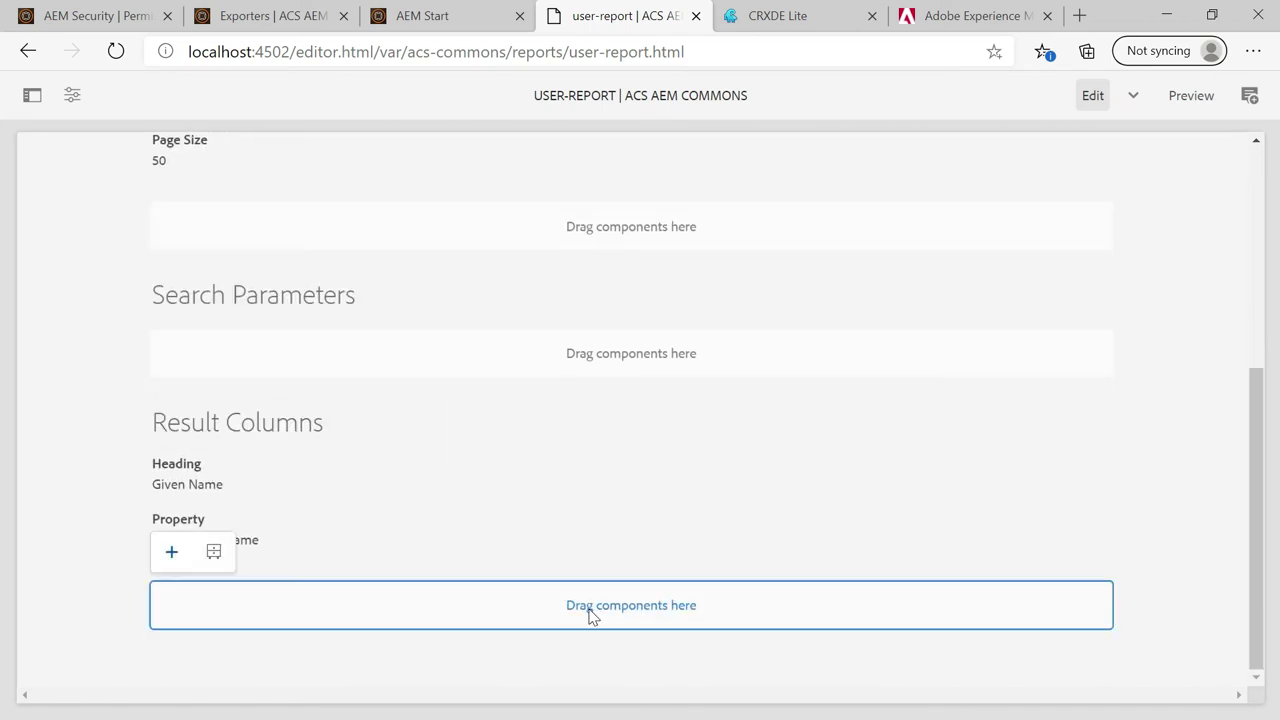
Add a second text column headed 'UserId' using rep:authorizableId copied from the notes.
{"action": "left_click", "coordinate": [170, 550]}
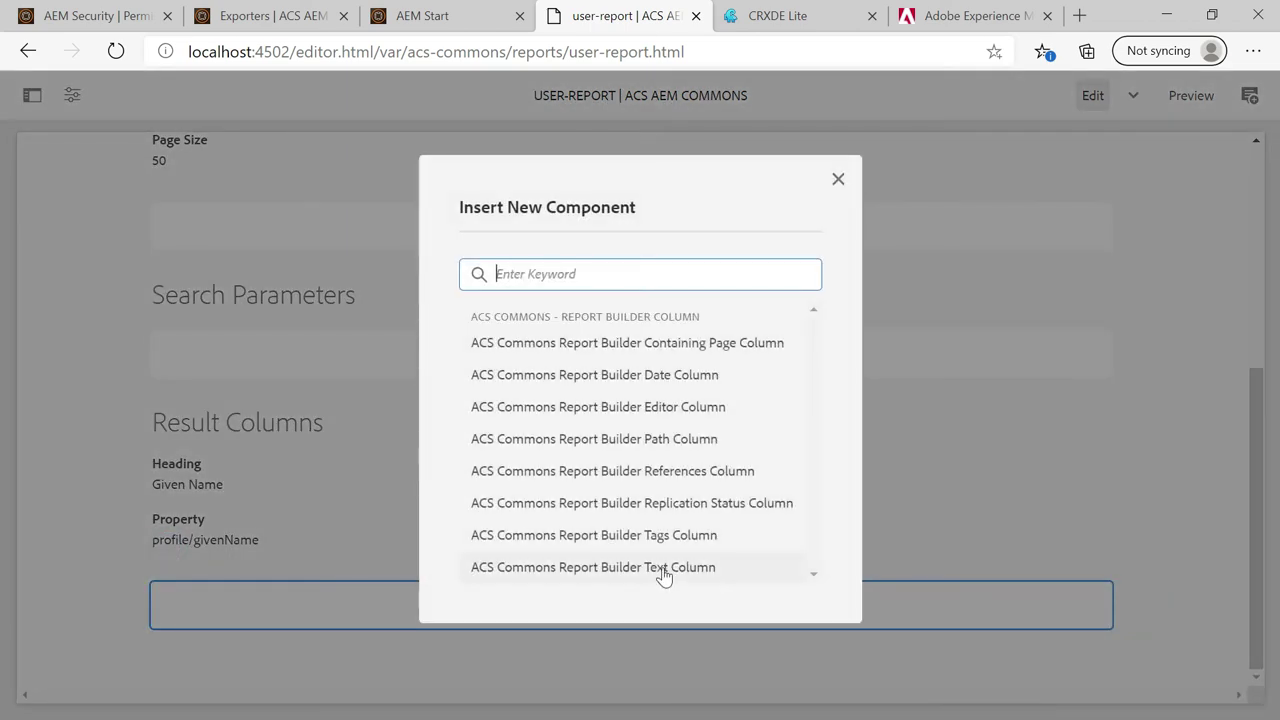
{"action": "left_click", "coordinate": [662, 570]}
{"action": "key", "text": "alt+Tab"}
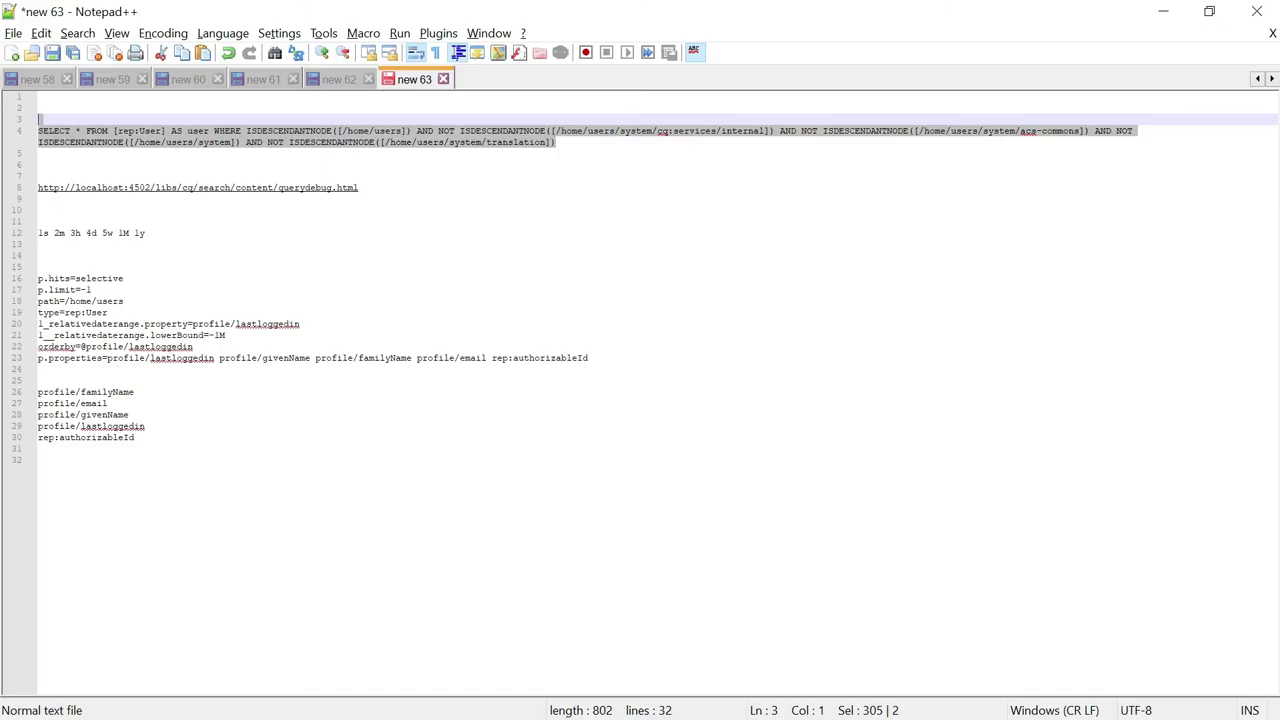
{"action": "left_click_drag", "start_coordinate": [134, 437], "coordinate": [6, 446]}
{"action": "key", "text": "ctrl+c"}
{"action": "key", "text": "alt+Tab"}
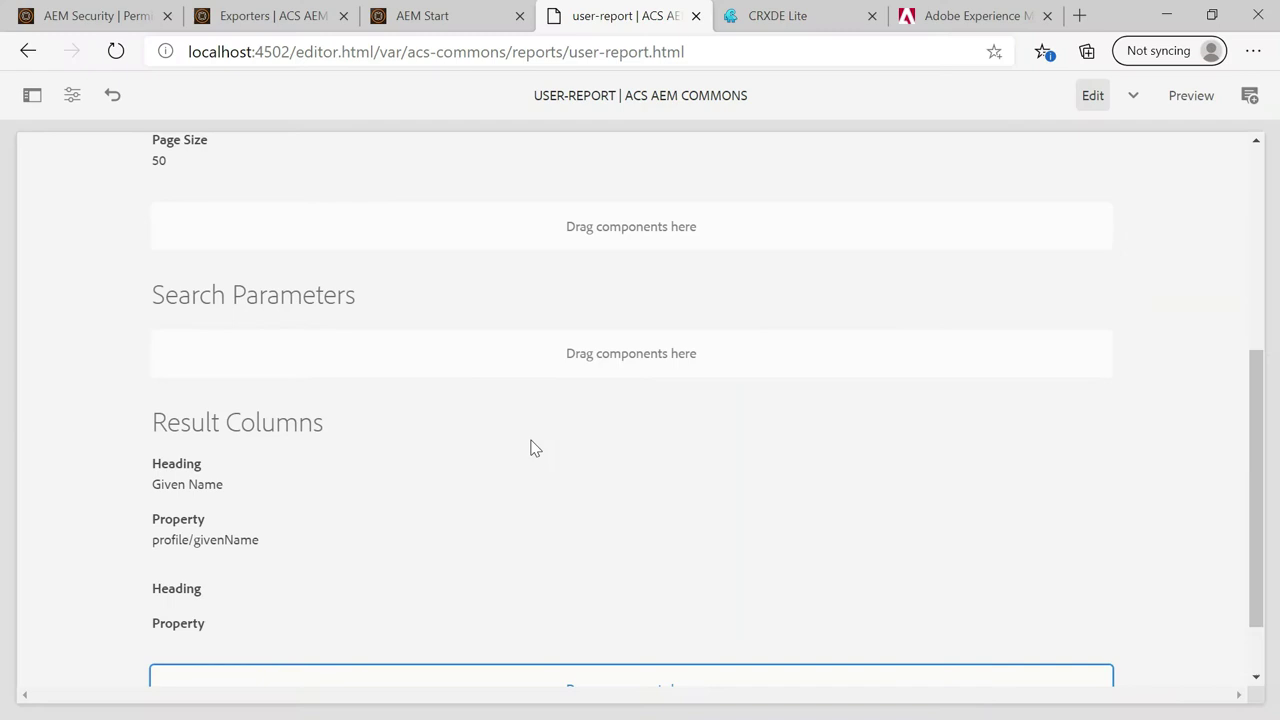
{"action": "double_click", "coordinate": [266, 607]}
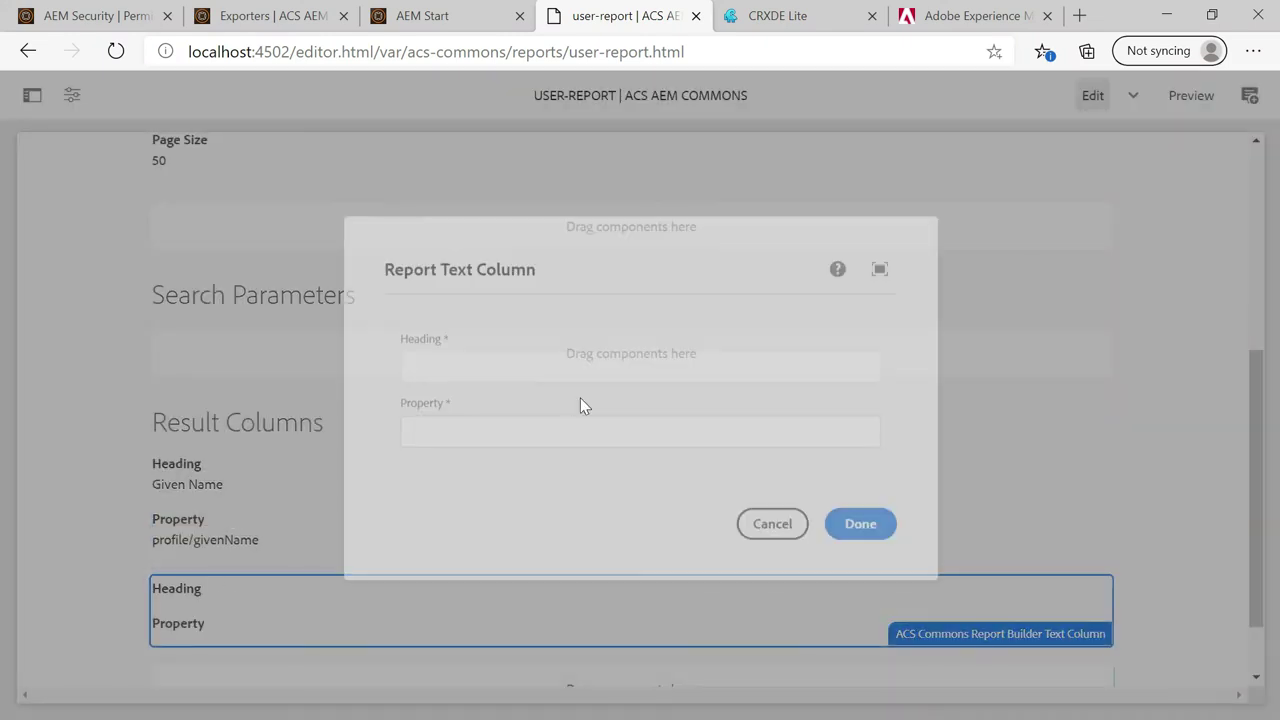
{"action": "type", "text": "U"}
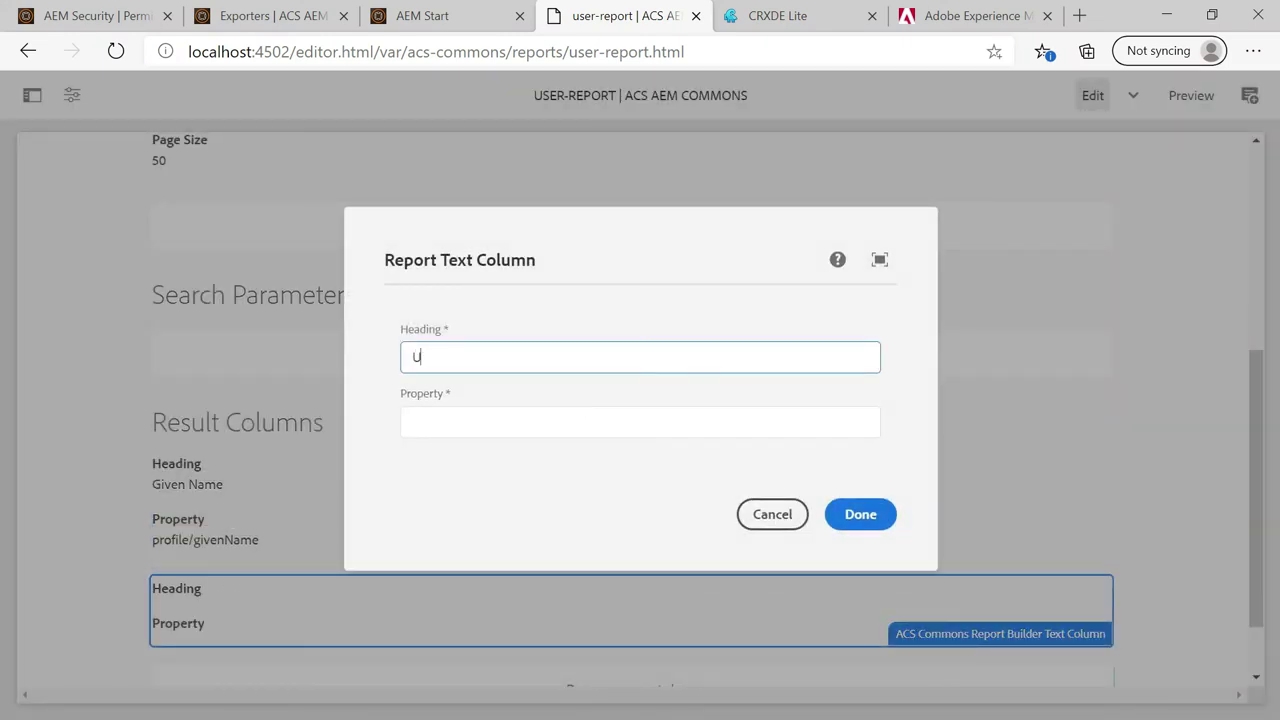
{"action": "type", "text": "serId"}
{"action": "left_click", "coordinate": [483, 423]}
{"action": "key", "text": "ctrl+v"}
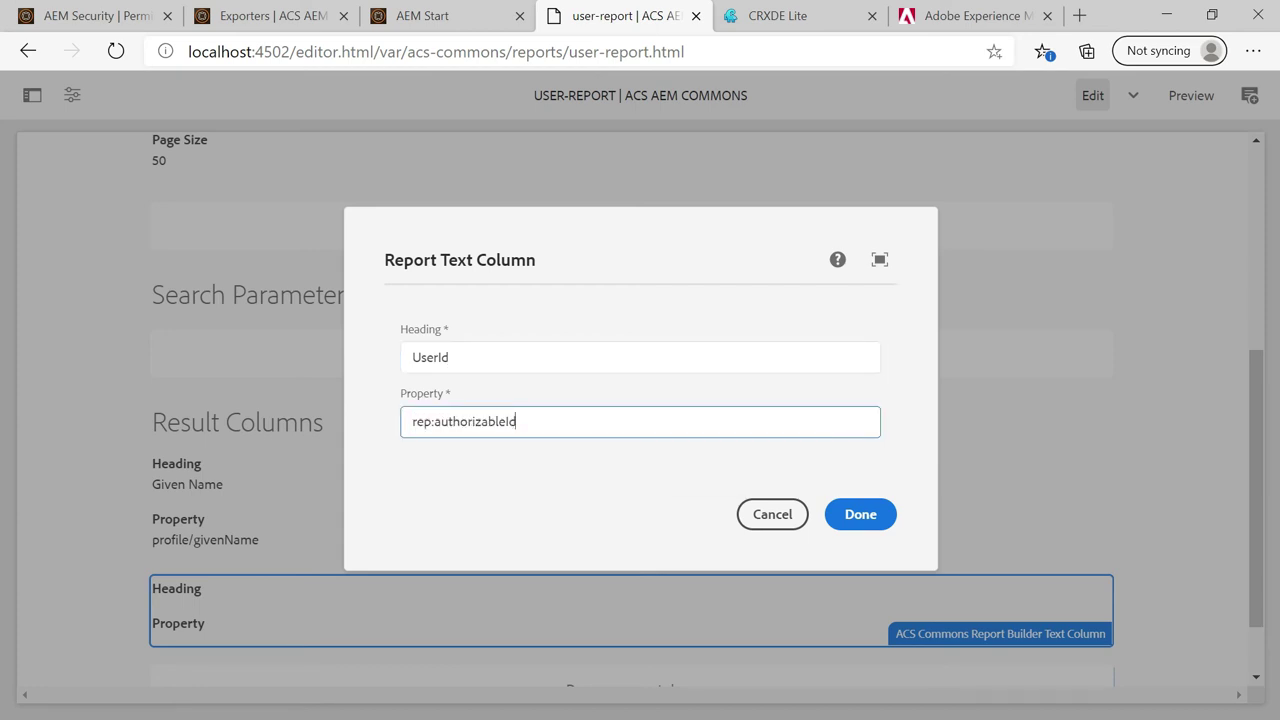
{"action": "left_click", "coordinate": [864, 518]}
{"action": "left_click_drag", "start_coordinate": [1258, 428], "coordinate": [1260, 488]}
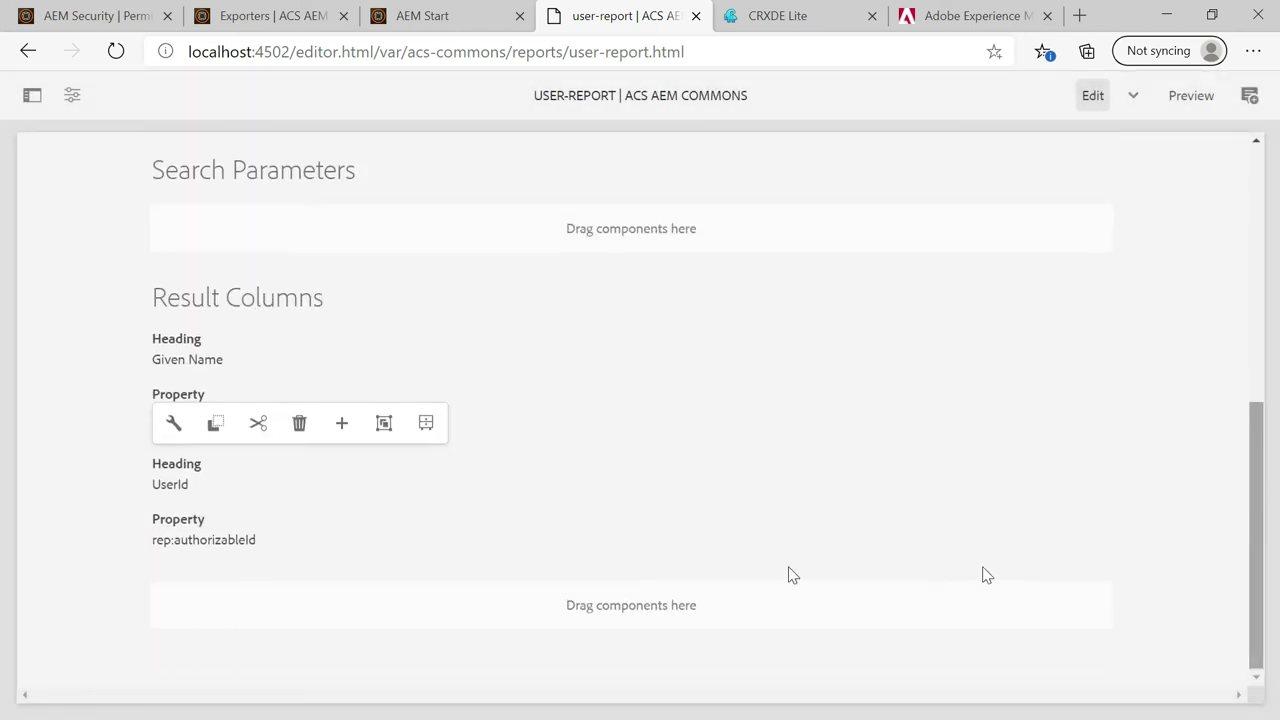
Add a third text column headed 'LastLoggedin' with property profile/lastloggedin.
{"action": "left_click", "coordinate": [171, 552]}
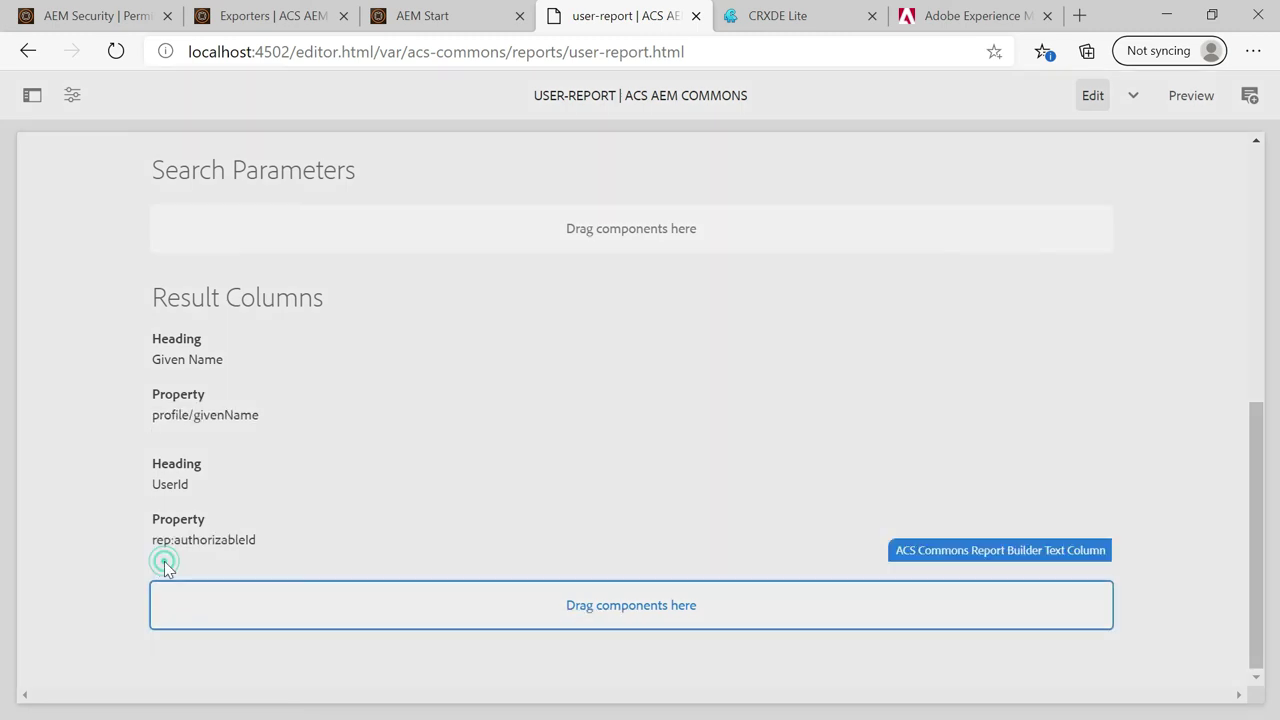
{"action": "left_click", "coordinate": [600, 568]}
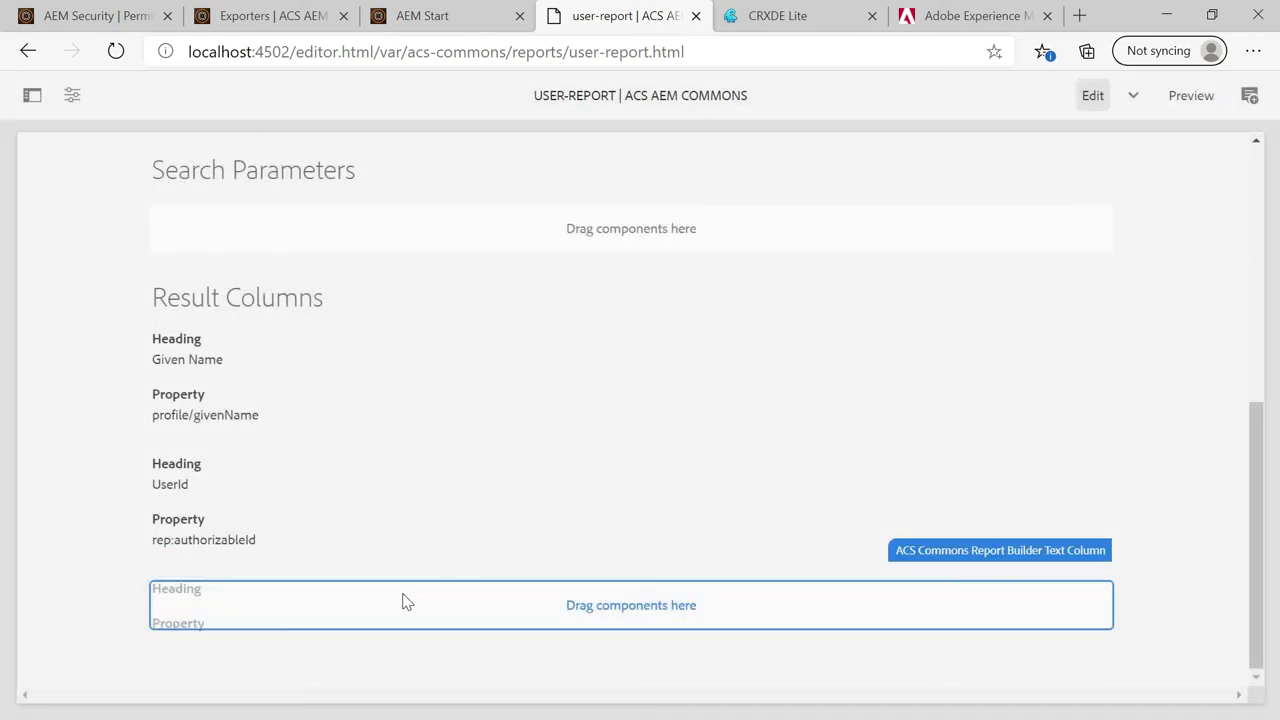
{"action": "double_click", "coordinate": [258, 600]}
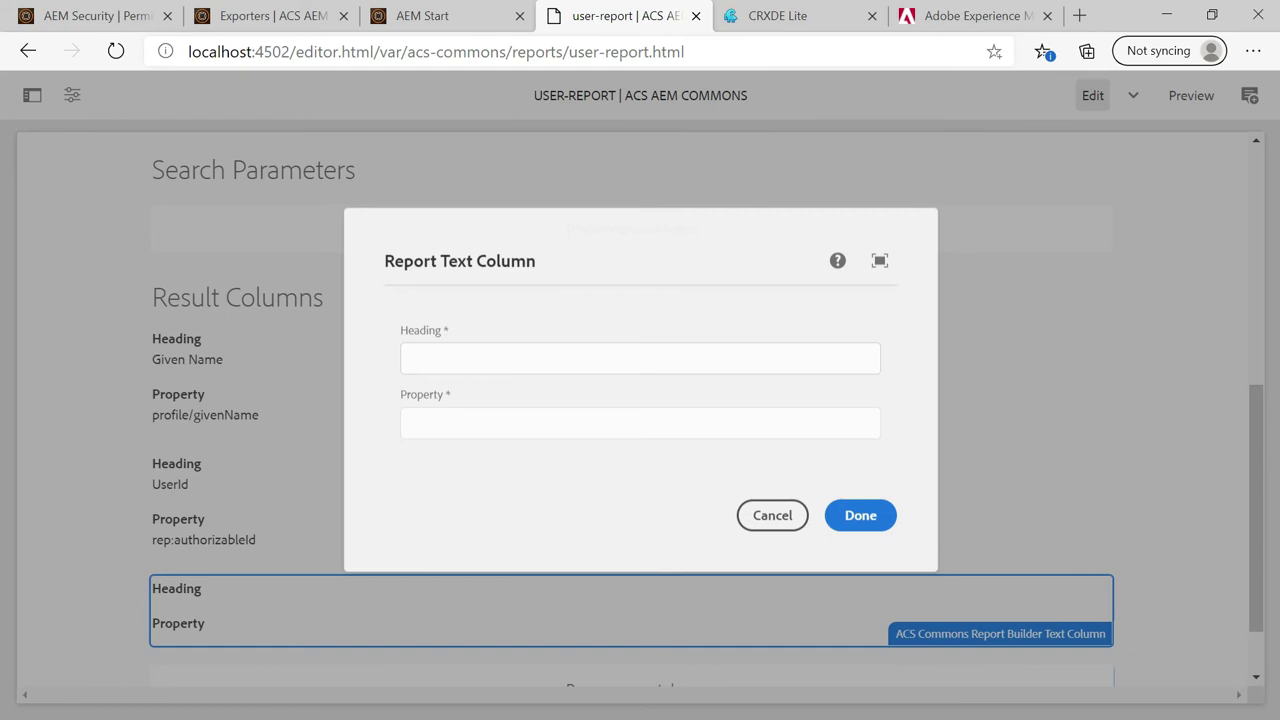
{"action": "type", "text": "Last"}
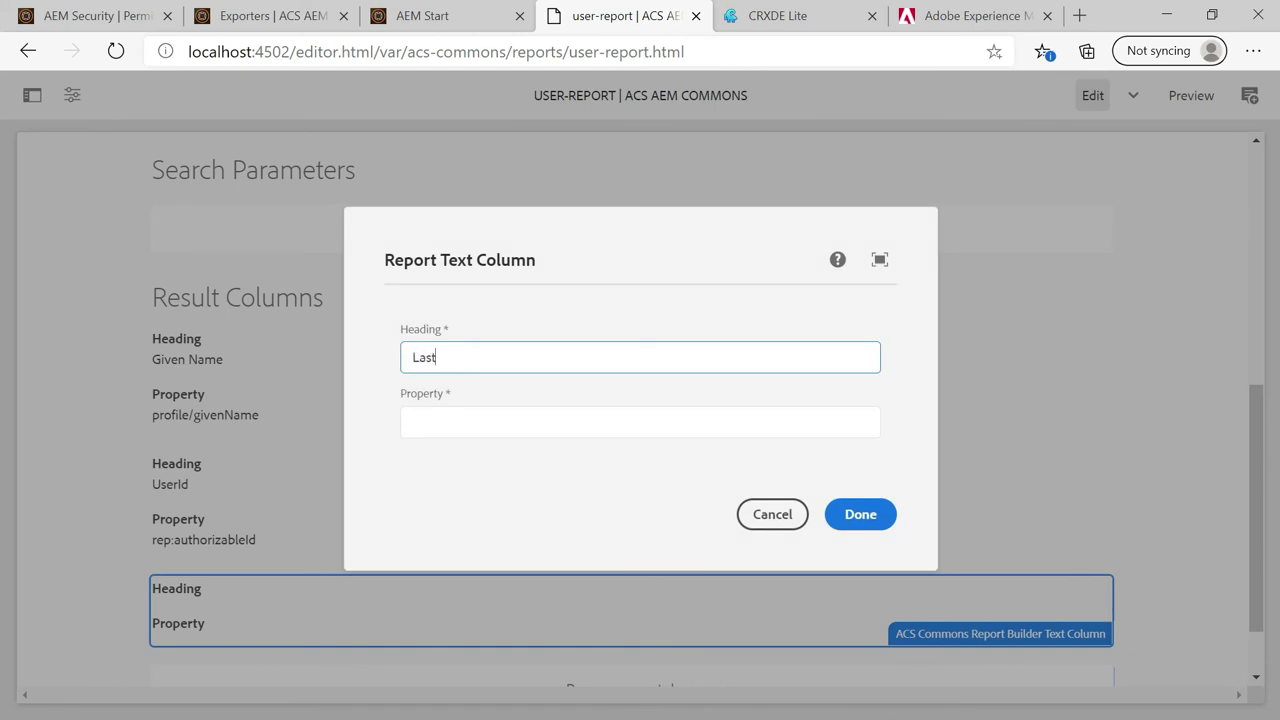
{"action": "type", "text": "Loggedin"}
{"action": "left_click", "coordinate": [468, 420]}
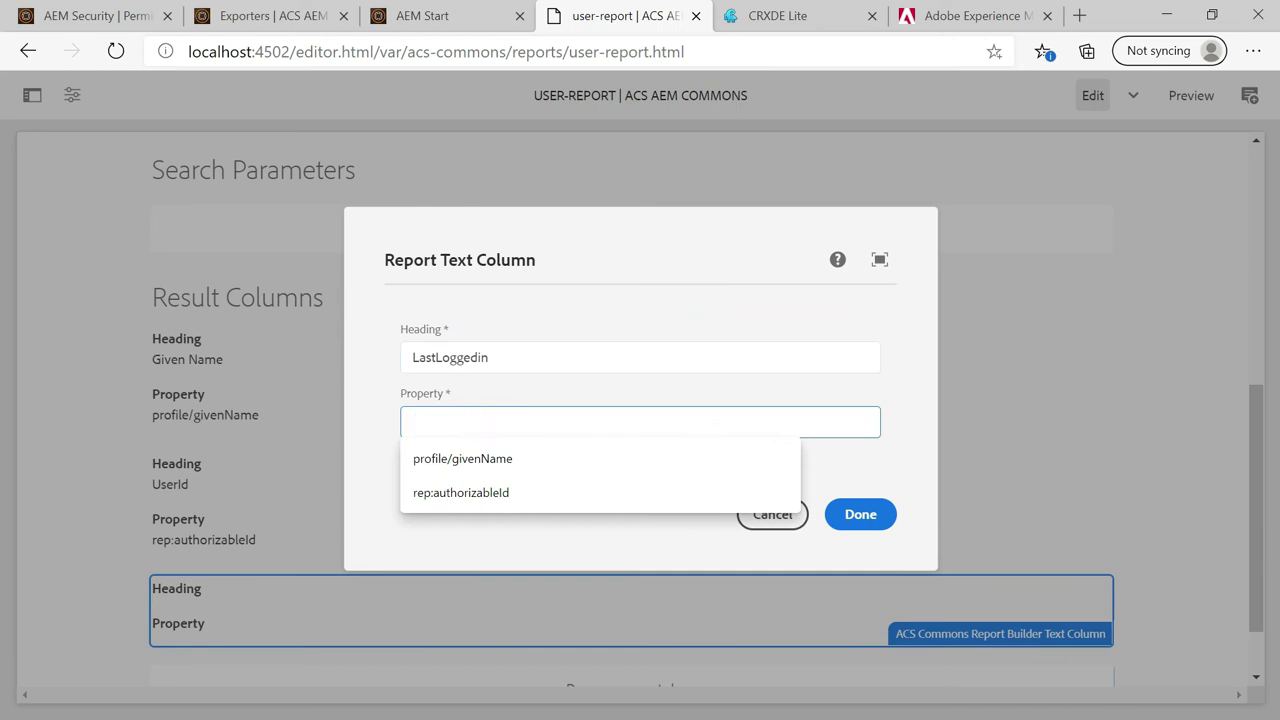
{"action": "type", "text": "profile"}
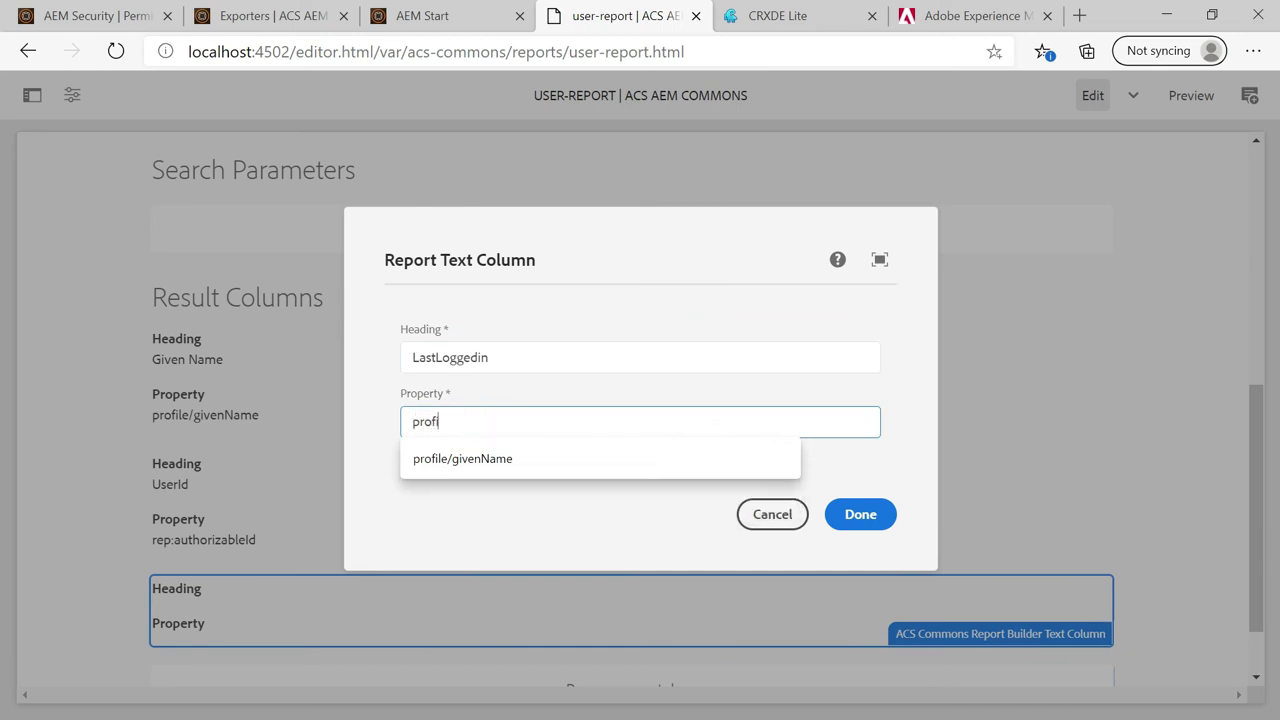
{"action": "type", "text": "/last"}
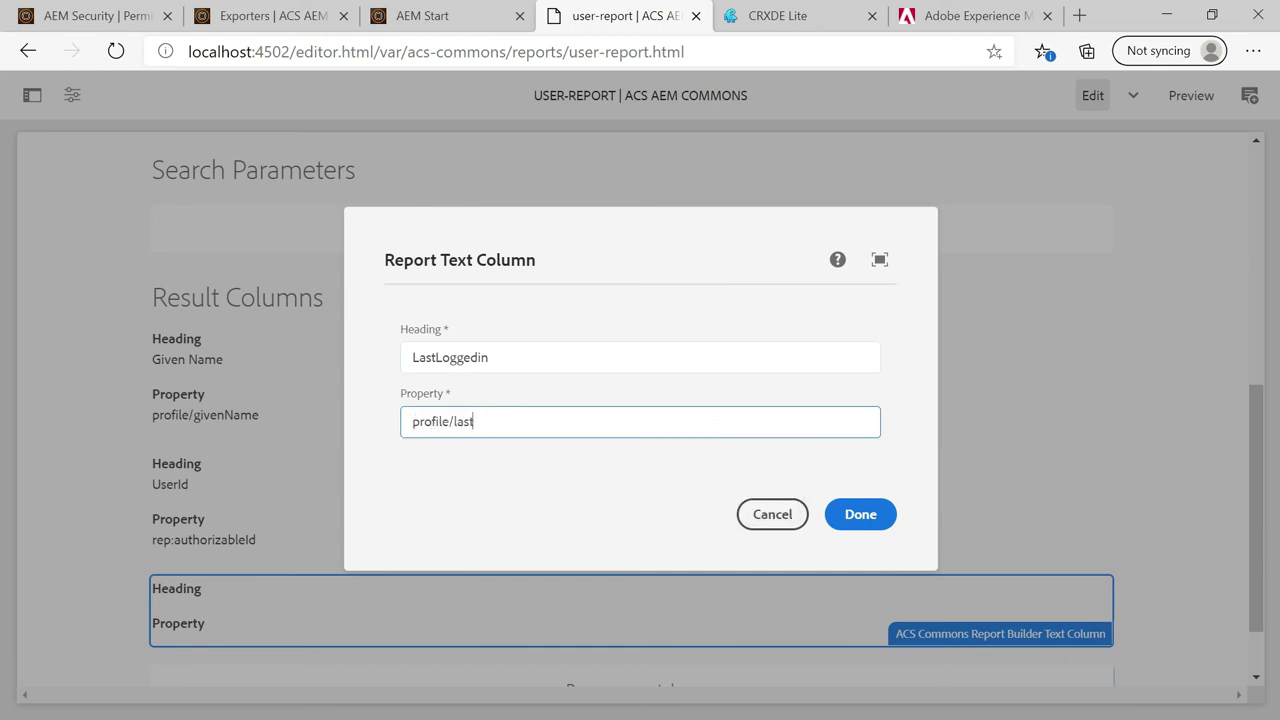
{"action": "type", "text": "loggedin"}
{"action": "left_click", "coordinate": [849, 518]}
{"action": "key", "text": "alt+Tab"}
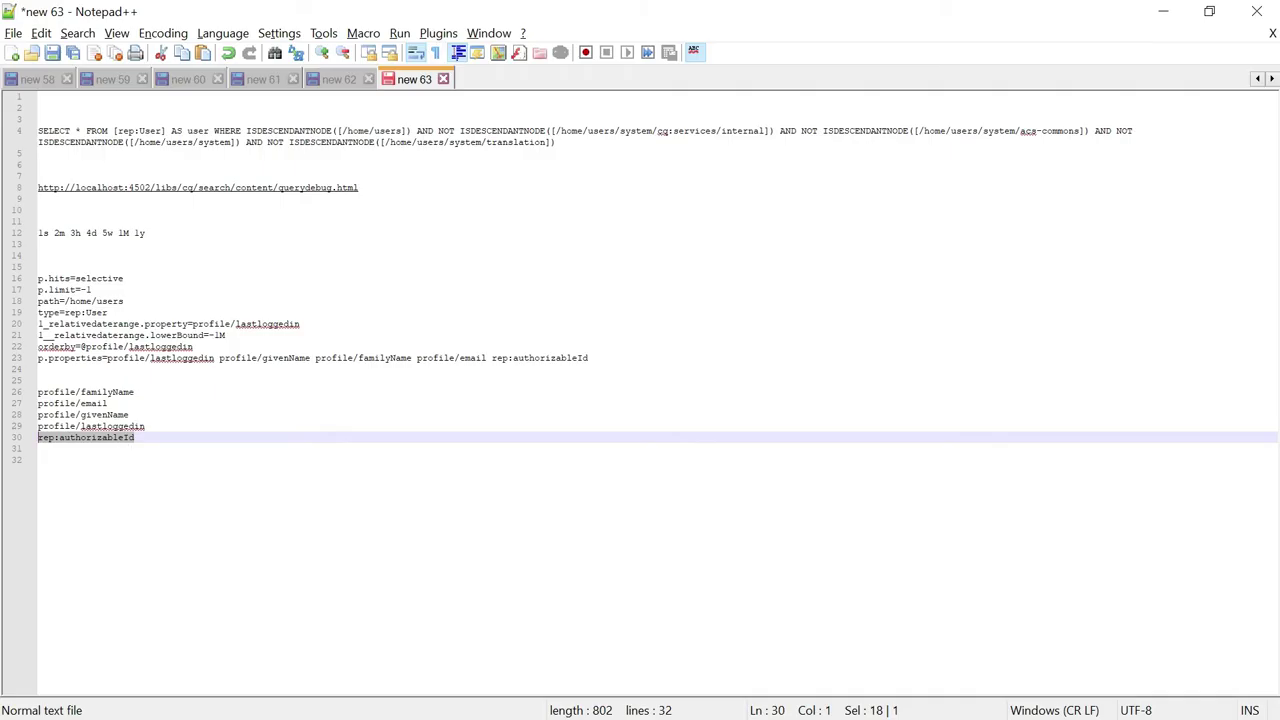
{"action": "key", "text": "alt+Tab"}
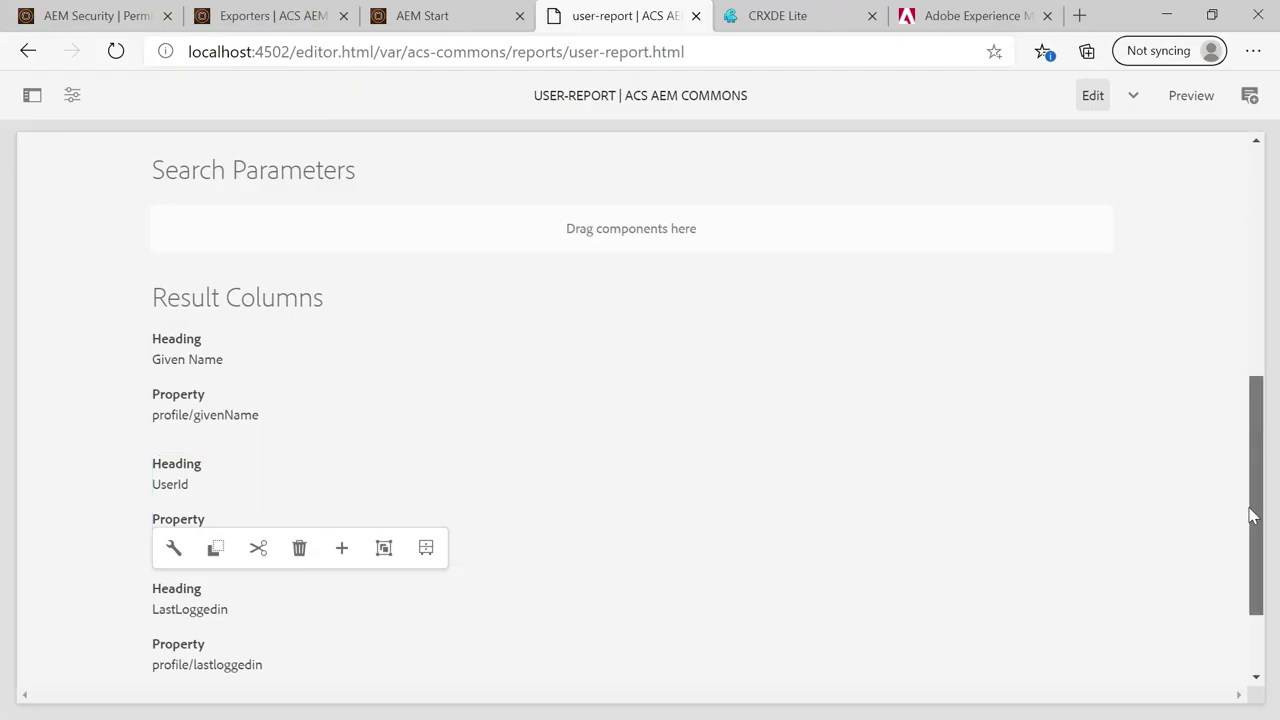
{"action": "left_click_drag", "start_coordinate": [1257, 514], "coordinate": [1257, 171]}
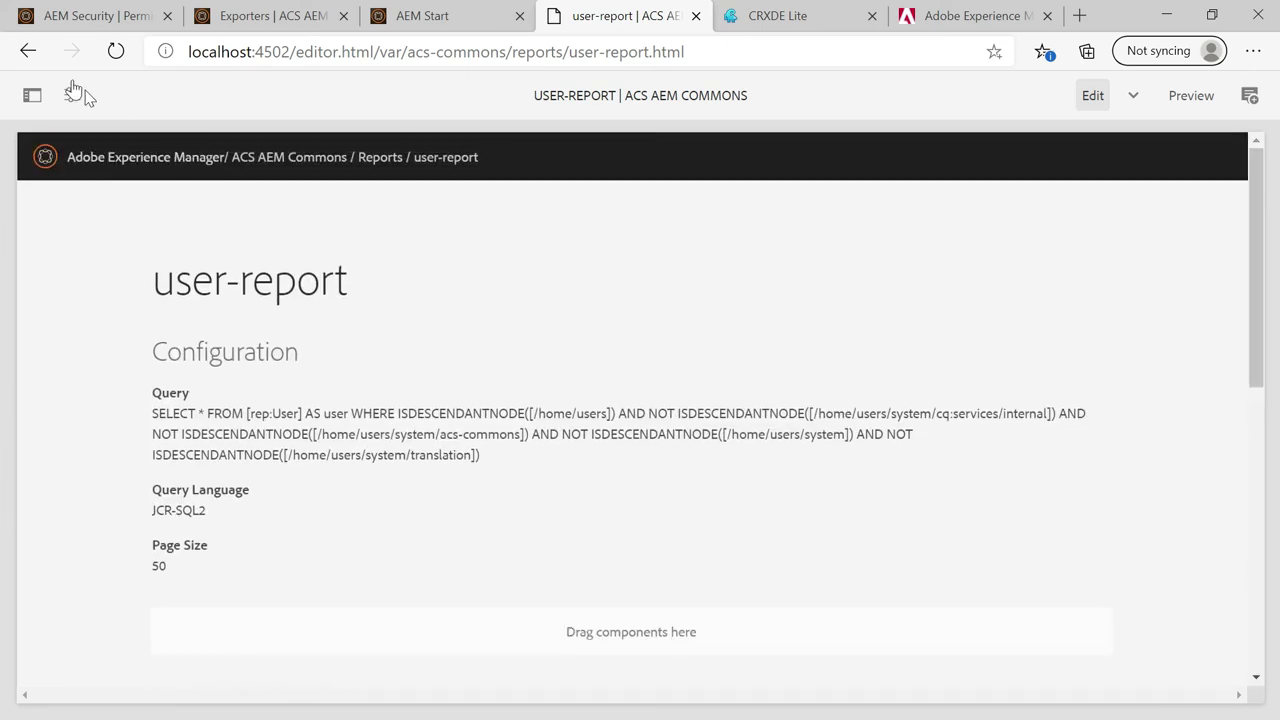
Open user-report from the Reports list, execute it, and download the results as user-report (2).csv.
{"action": "left_click", "coordinate": [28, 51]}
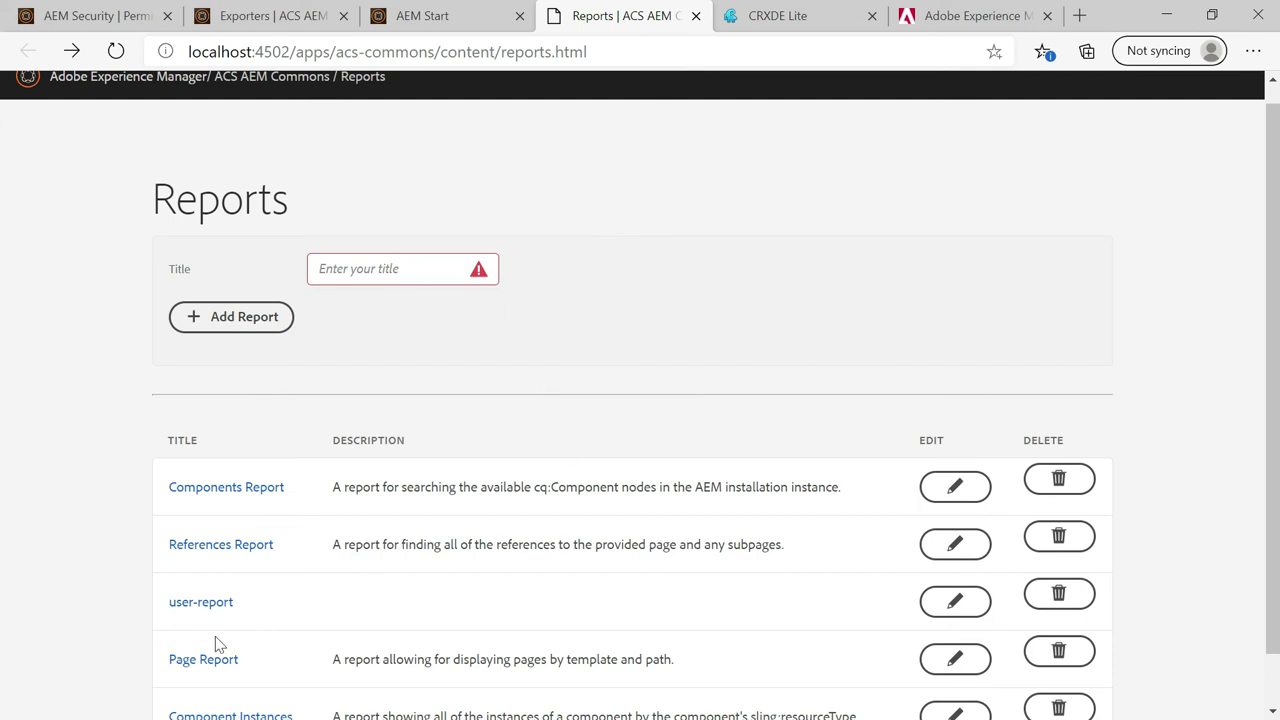
{"action": "left_click", "coordinate": [200, 604]}
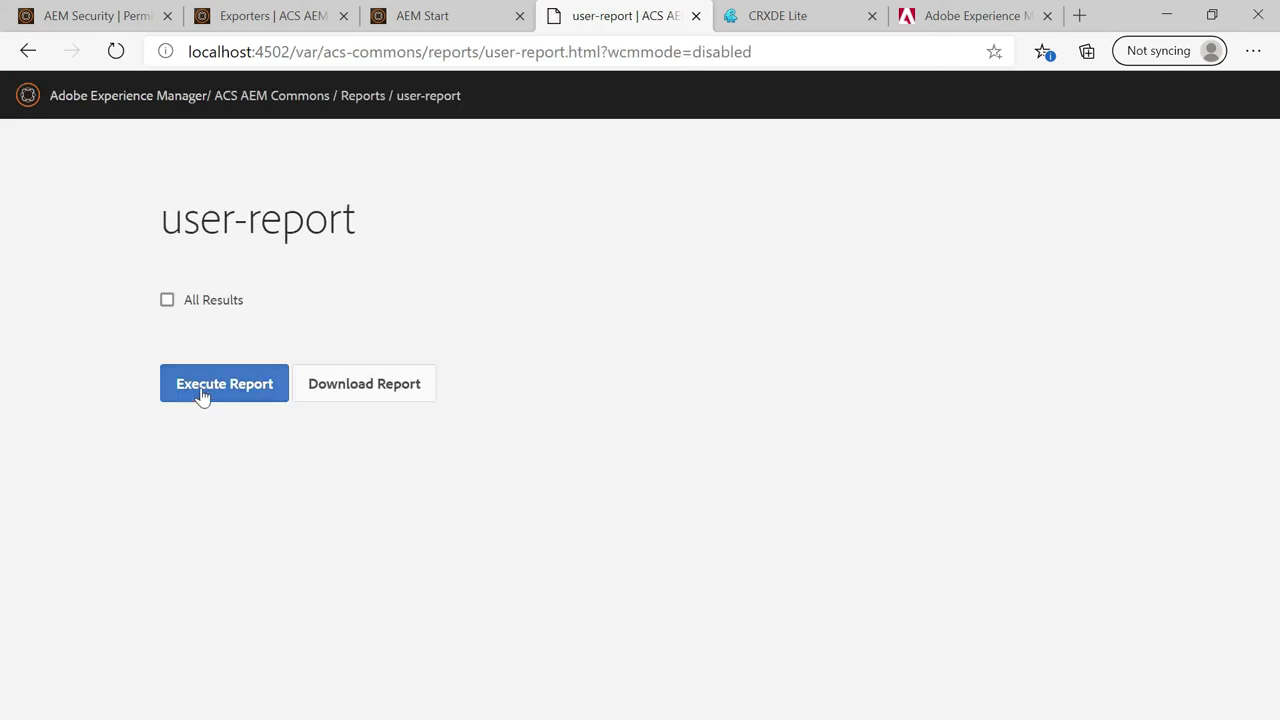
{"action": "left_click", "coordinate": [230, 390]}
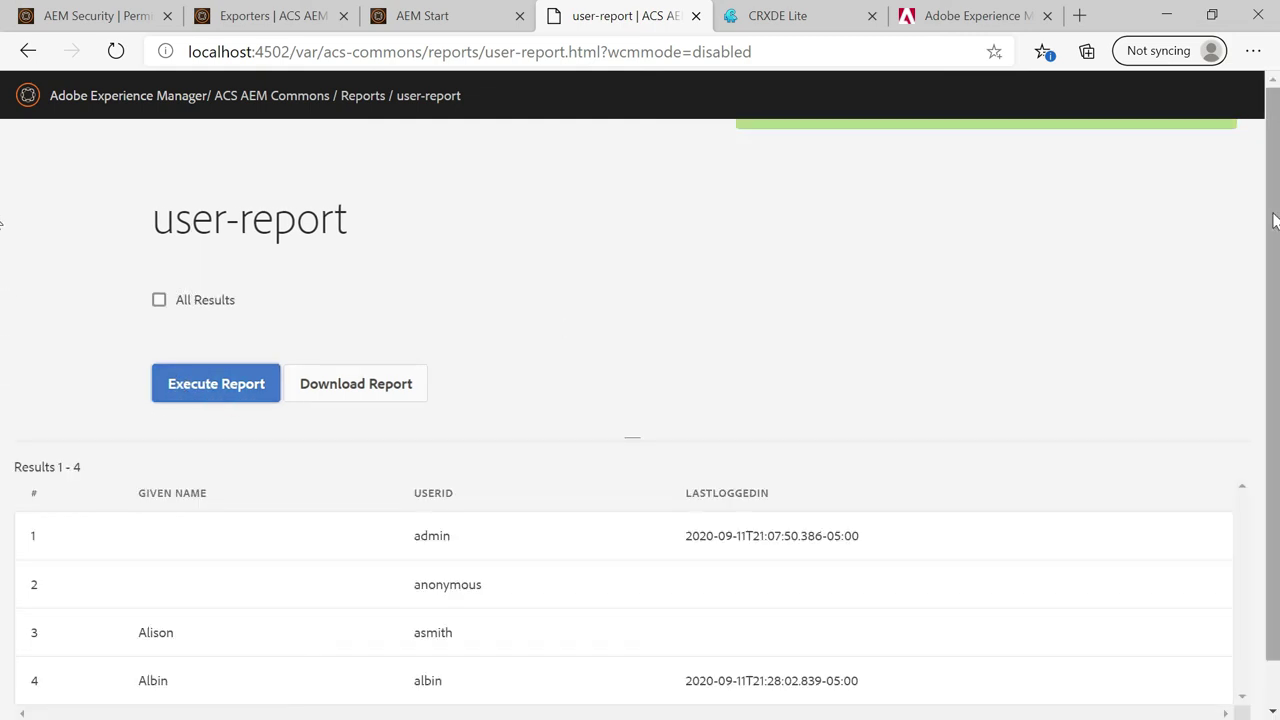
{"action": "scroll", "coordinate": [5, 350], "scroll_direction": "down", "scroll_amount": 1}
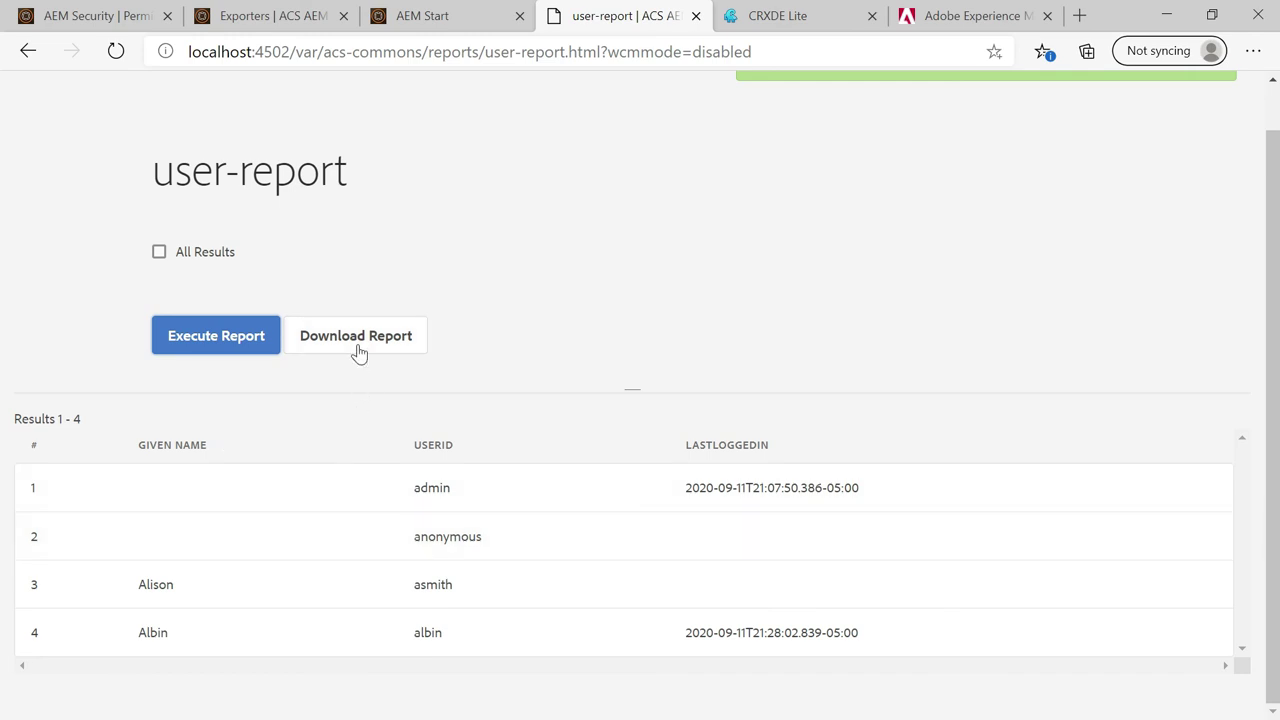
{"action": "left_click", "coordinate": [357, 347]}
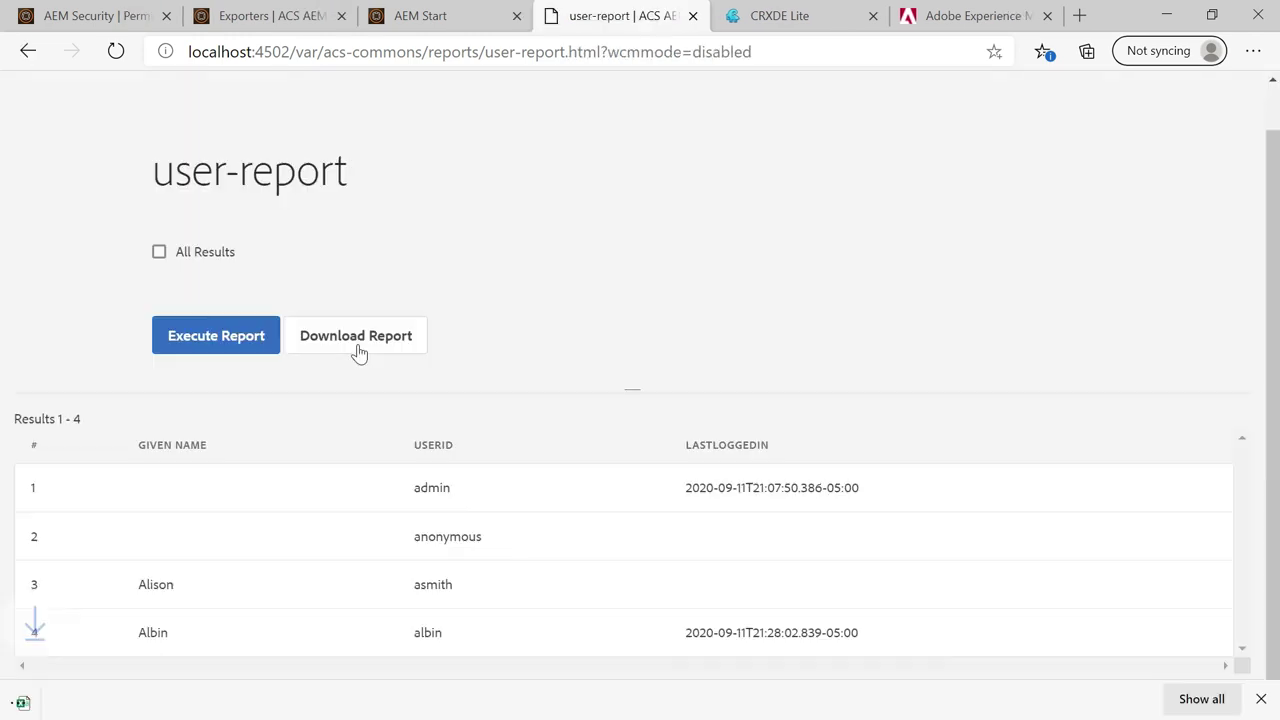
{"action": "left_click", "coordinate": [90, 700]}
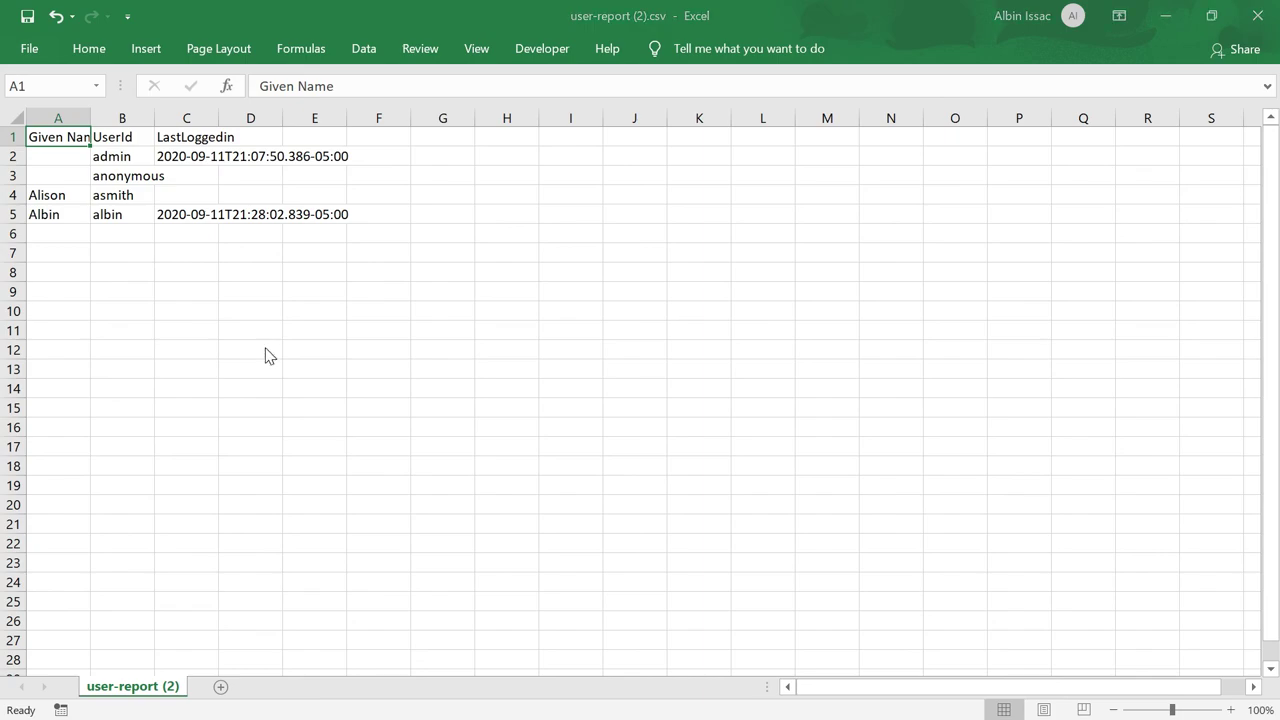
Switch from the opened CSV to the Query Builder notes in Notepad++.
{"action": "key", "text": "alt+Tab"}
{"action": "key", "text": "alt+Tab"}
{"action": "key", "text": "alt+Tab"}
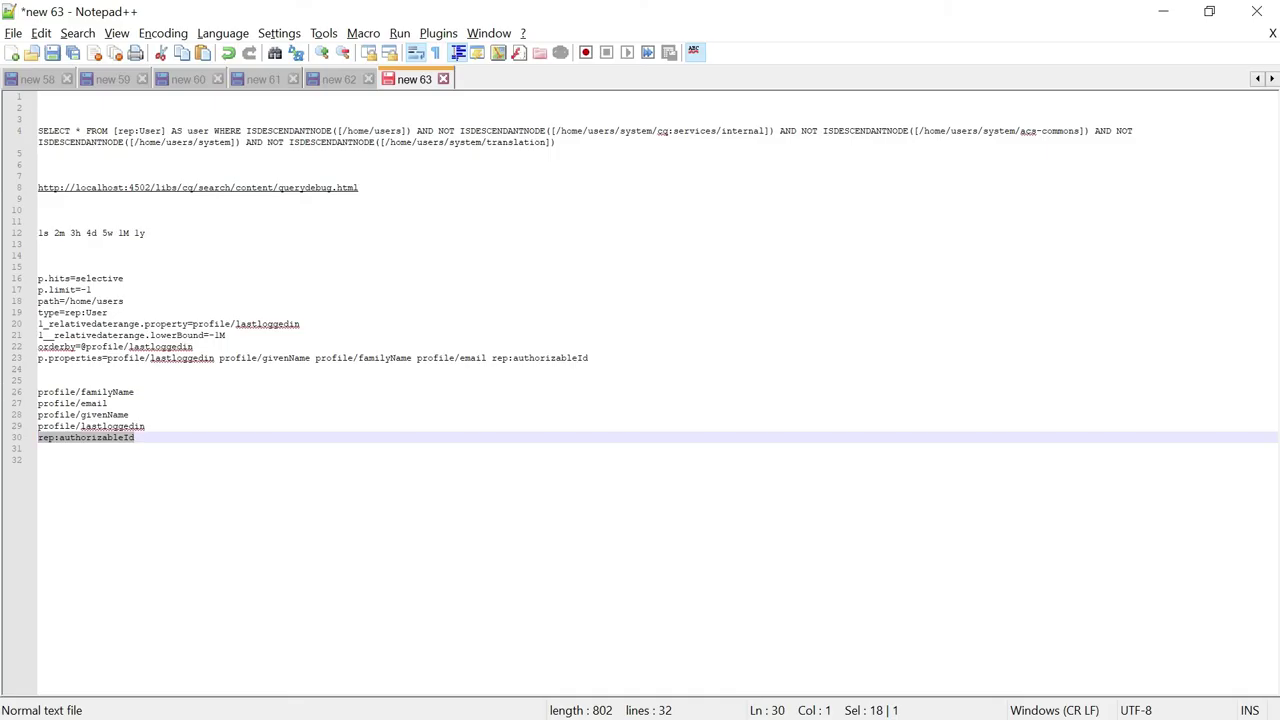
Go over the Query Builder parameters: l_relativedaterange on profile/lastloggedin and the relative date units.
{"action": "left_click_drag", "start_coordinate": [38, 278], "coordinate": [257, 358]}
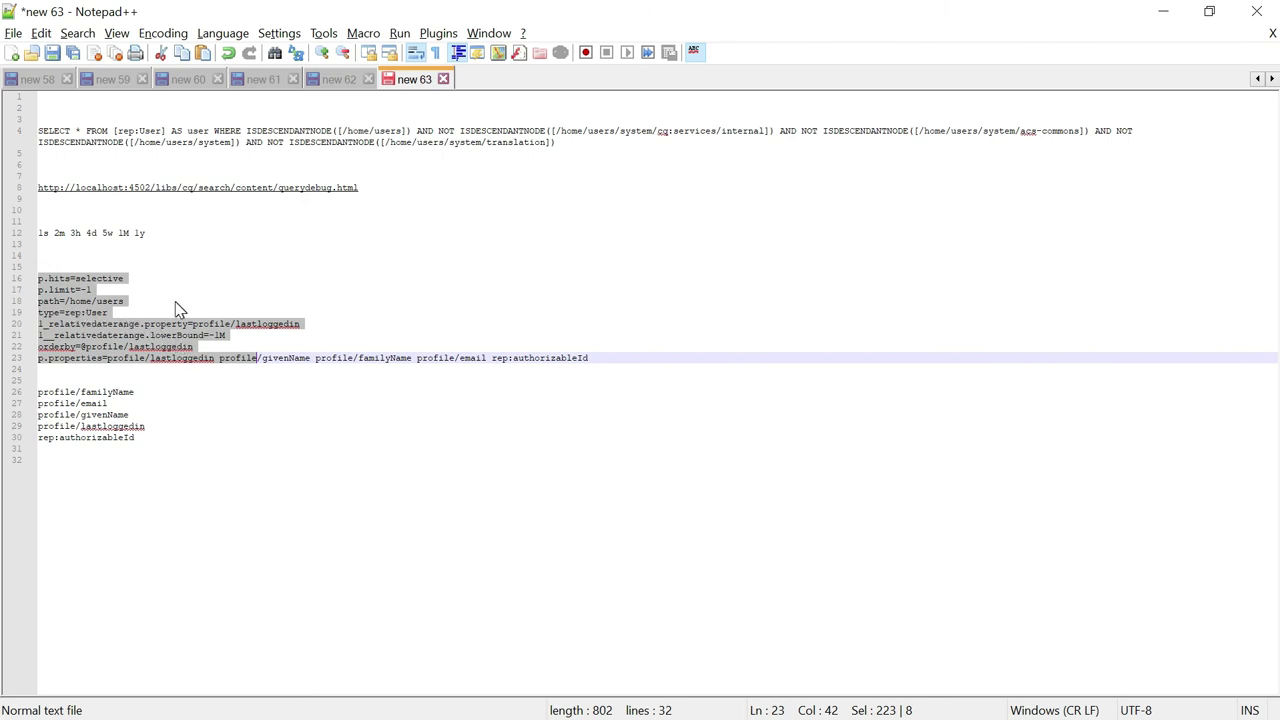
{"action": "double_click", "coordinate": [97, 324]}
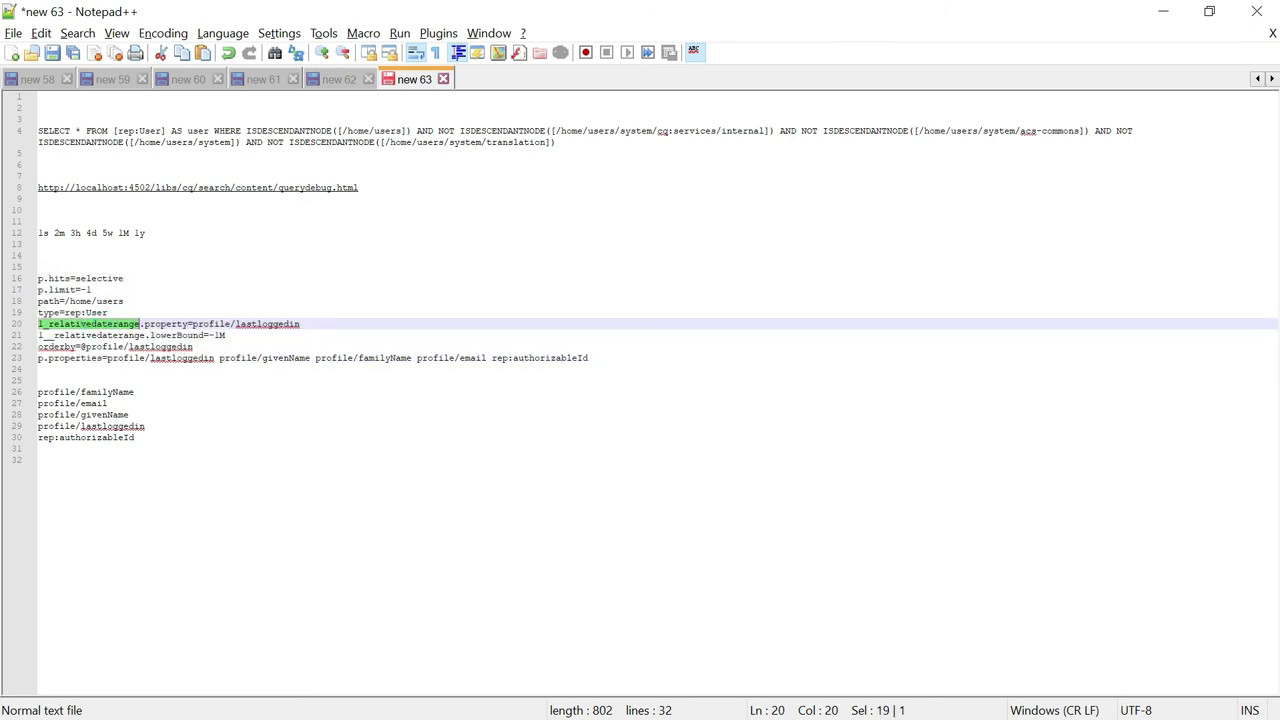
{"action": "left_click_drag", "start_coordinate": [306, 324], "coordinate": [182, 324]}
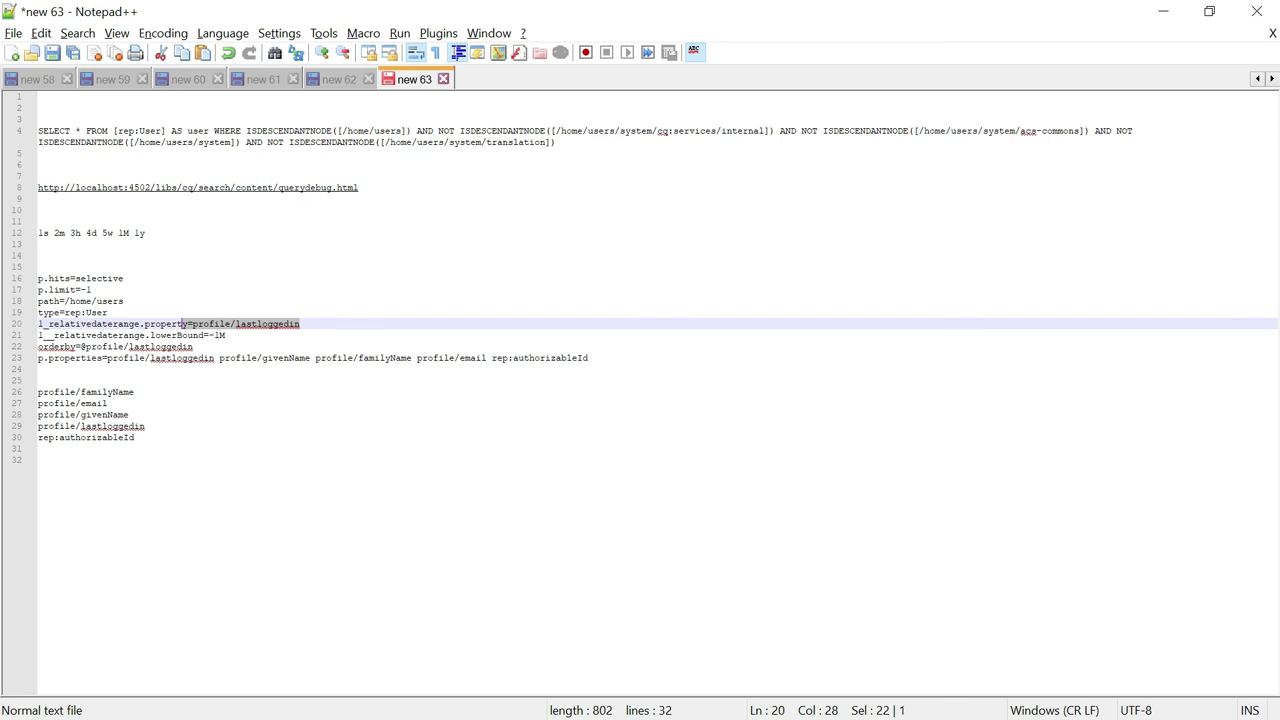
{"action": "left_click_drag", "start_coordinate": [608, 356], "coordinate": [27, 306]}
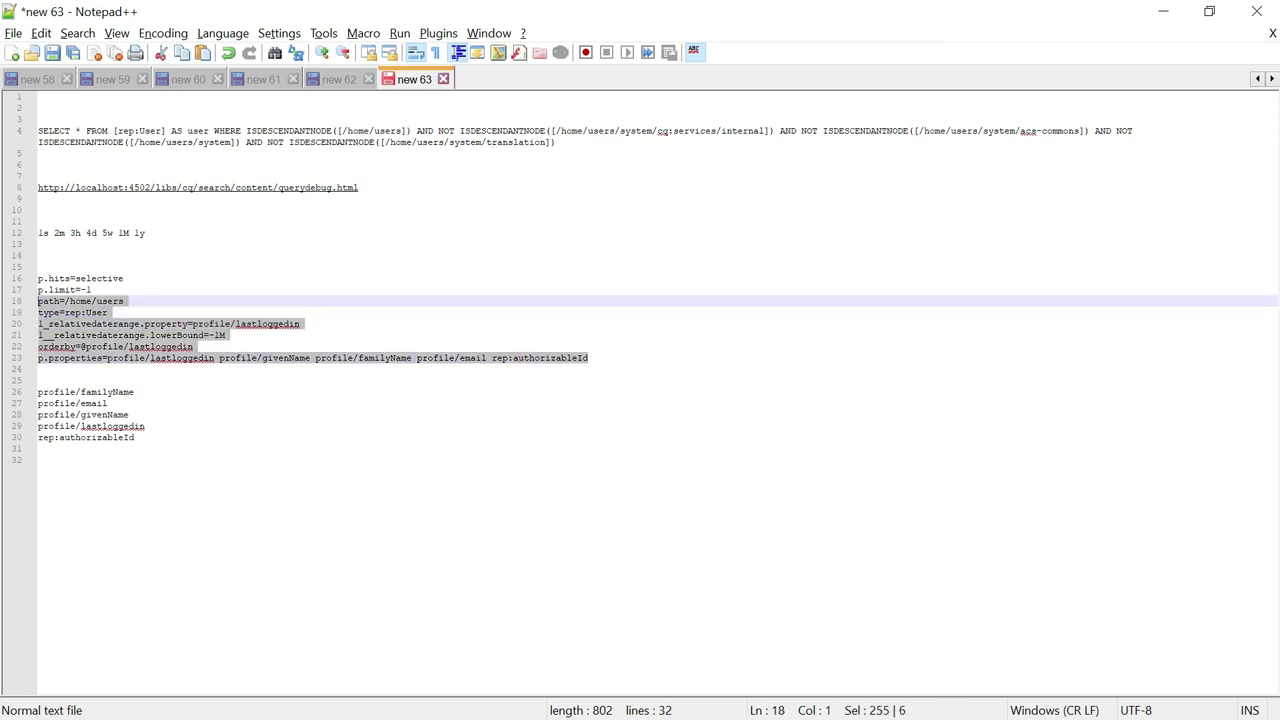
{"action": "left_click_drag", "start_coordinate": [171, 234], "coordinate": [5, 237]}
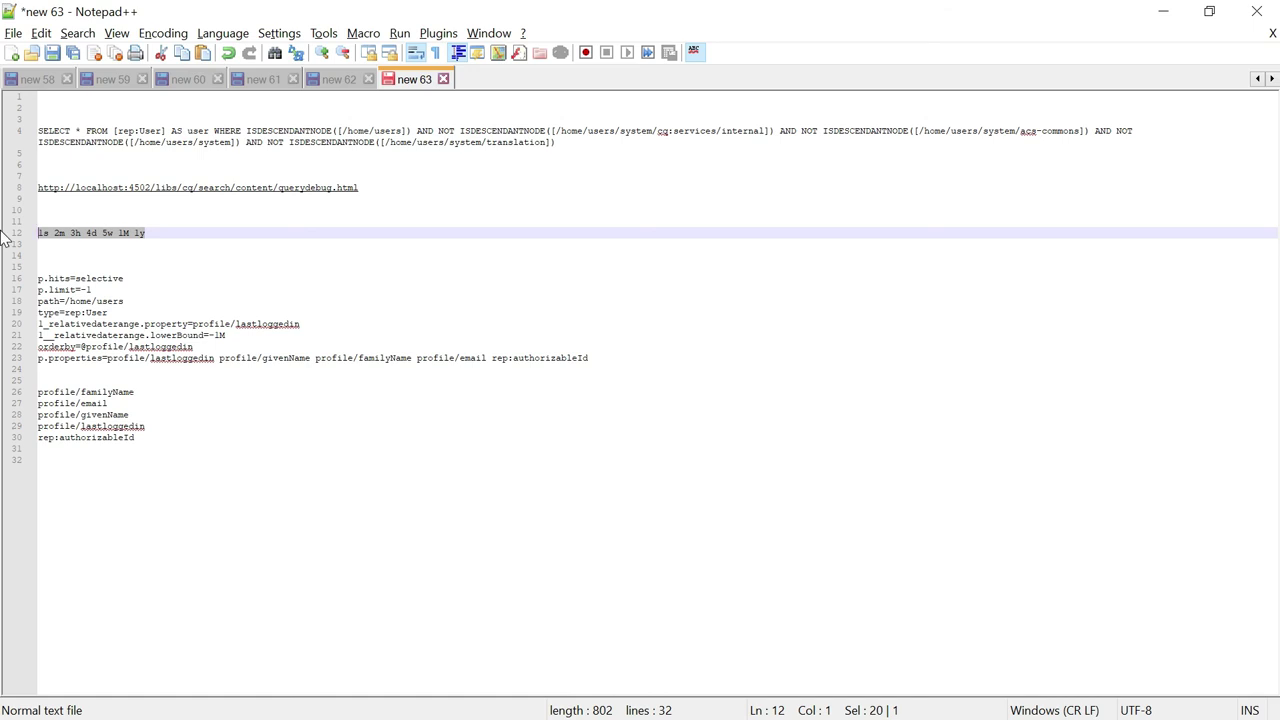
{"action": "left_click_drag", "start_coordinate": [592, 357], "coordinate": [4, 282]}
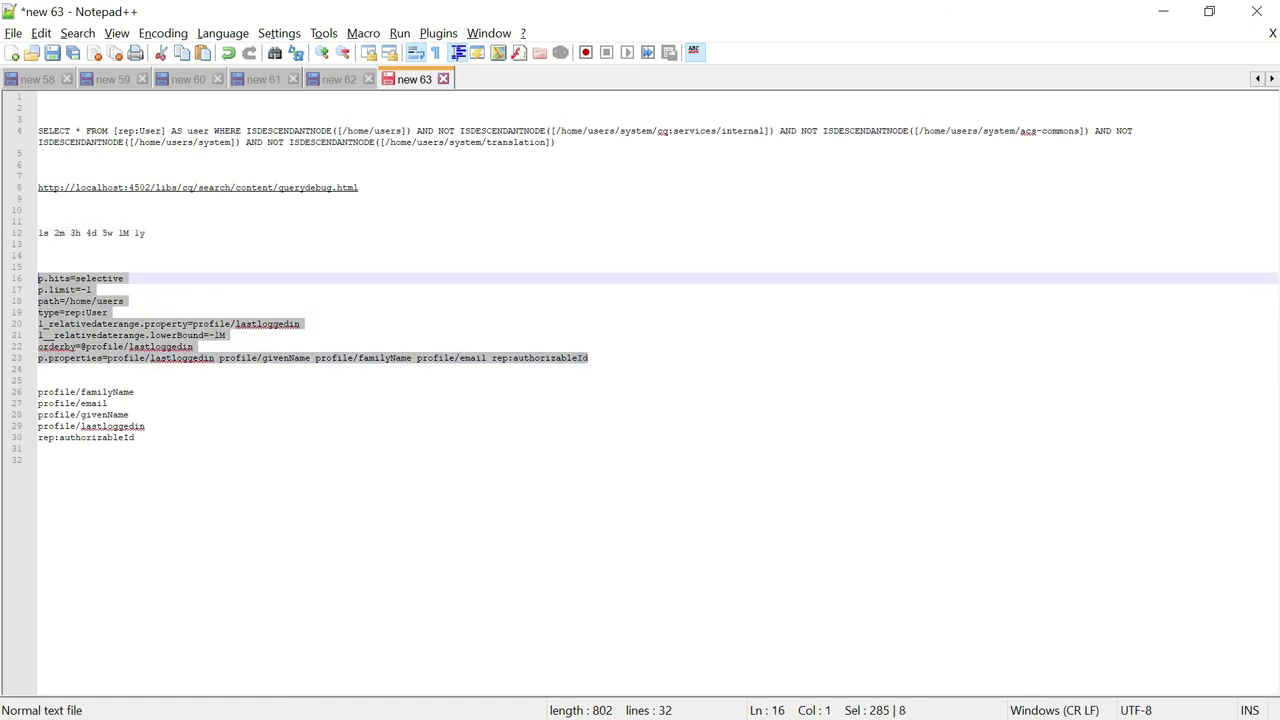
Copy the querydebug page address from the notes and return to the browser.
{"action": "left_click_drag", "start_coordinate": [374, 187], "coordinate": [25, 191]}
{"action": "key", "text": "ctrl+c"}
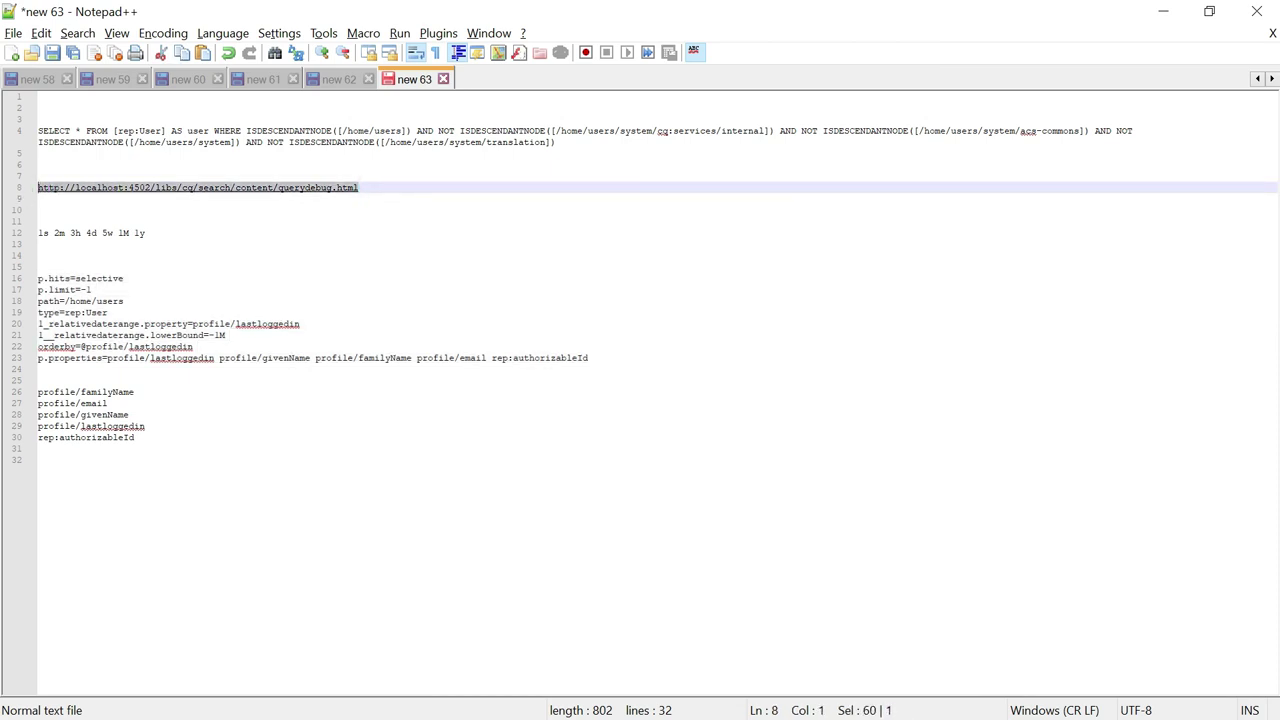
{"action": "key", "text": "alt+Tab"}
{"action": "key", "text": "alt+Tab"}
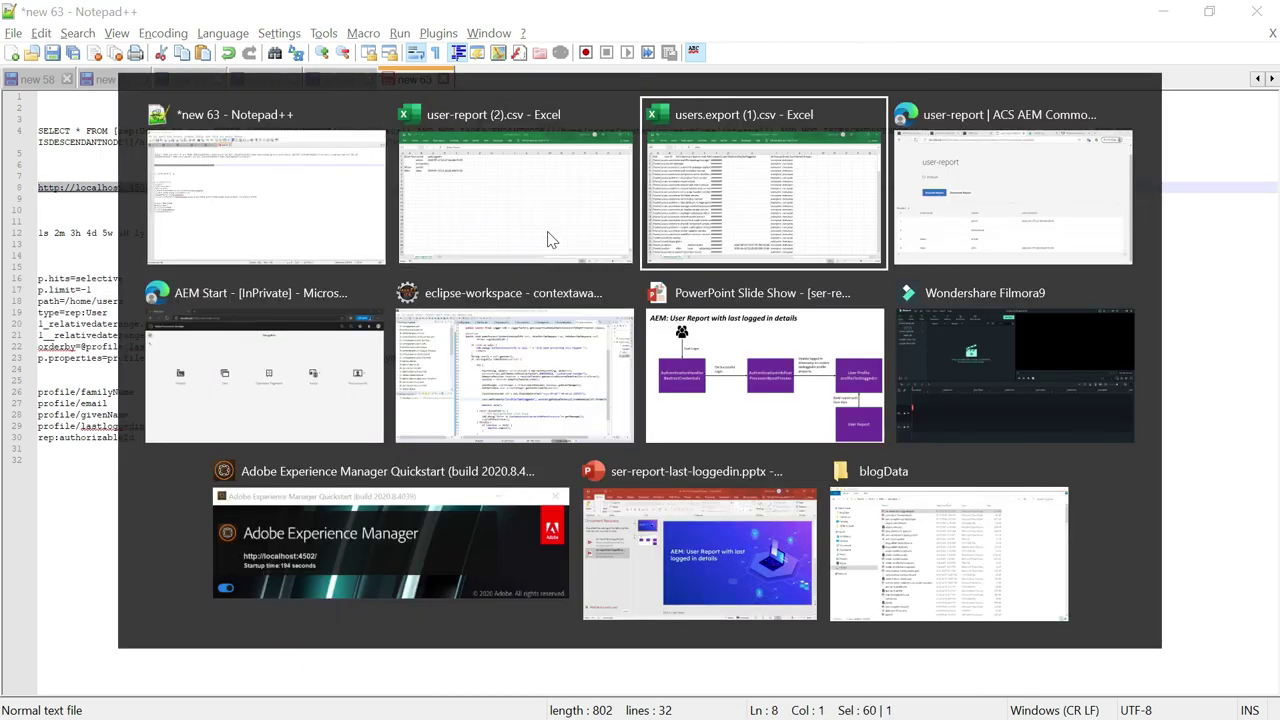
{"action": "key", "text": "alt+Tab"}
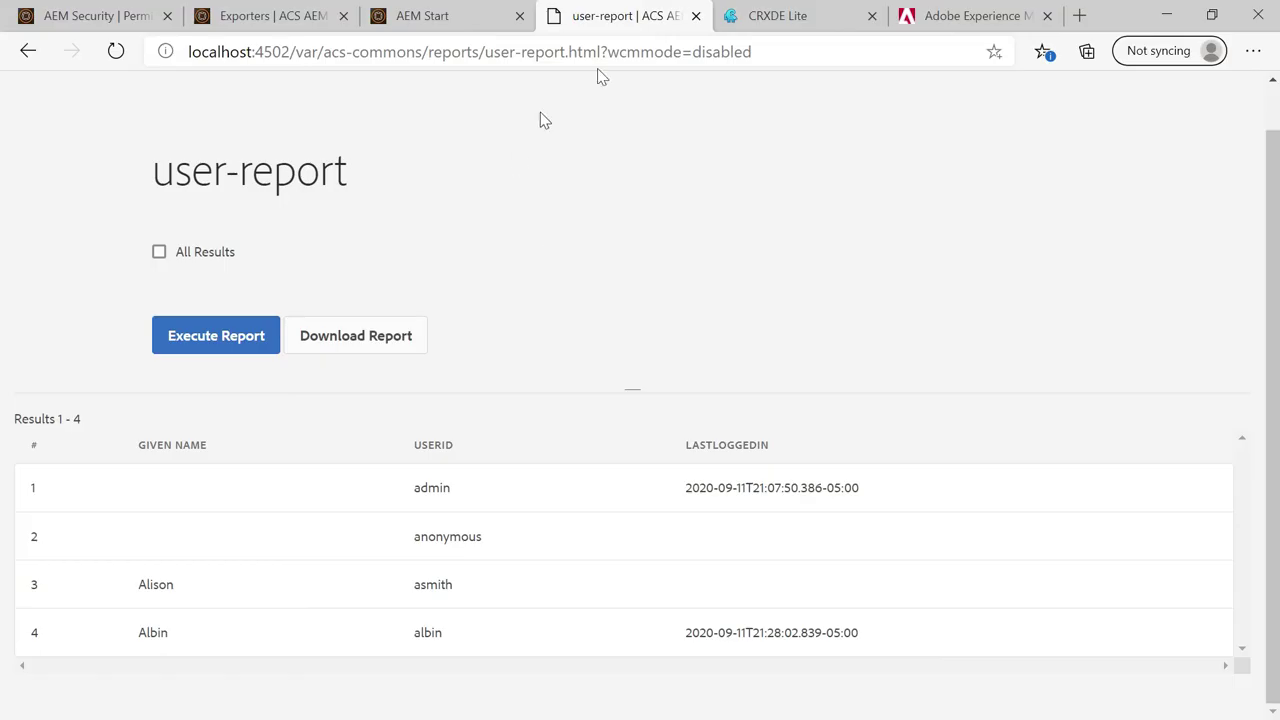
{"action": "left_click", "coordinate": [1082, 16]}
Load the Query Builder Debugger at querydebug.html and copy the query parameter block from the notes.
{"action": "key", "text": "ctrl+v"}
{"action": "key", "text": "Return"}
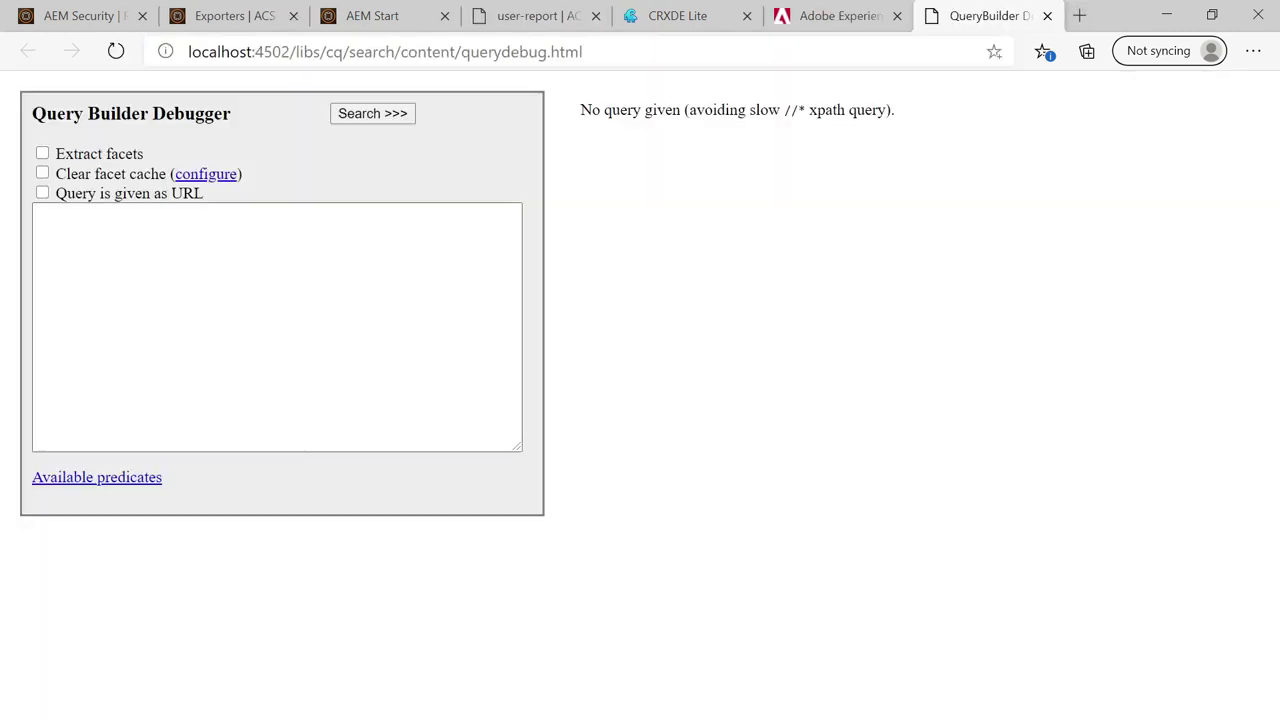
{"action": "key", "text": "alt+Tab"}
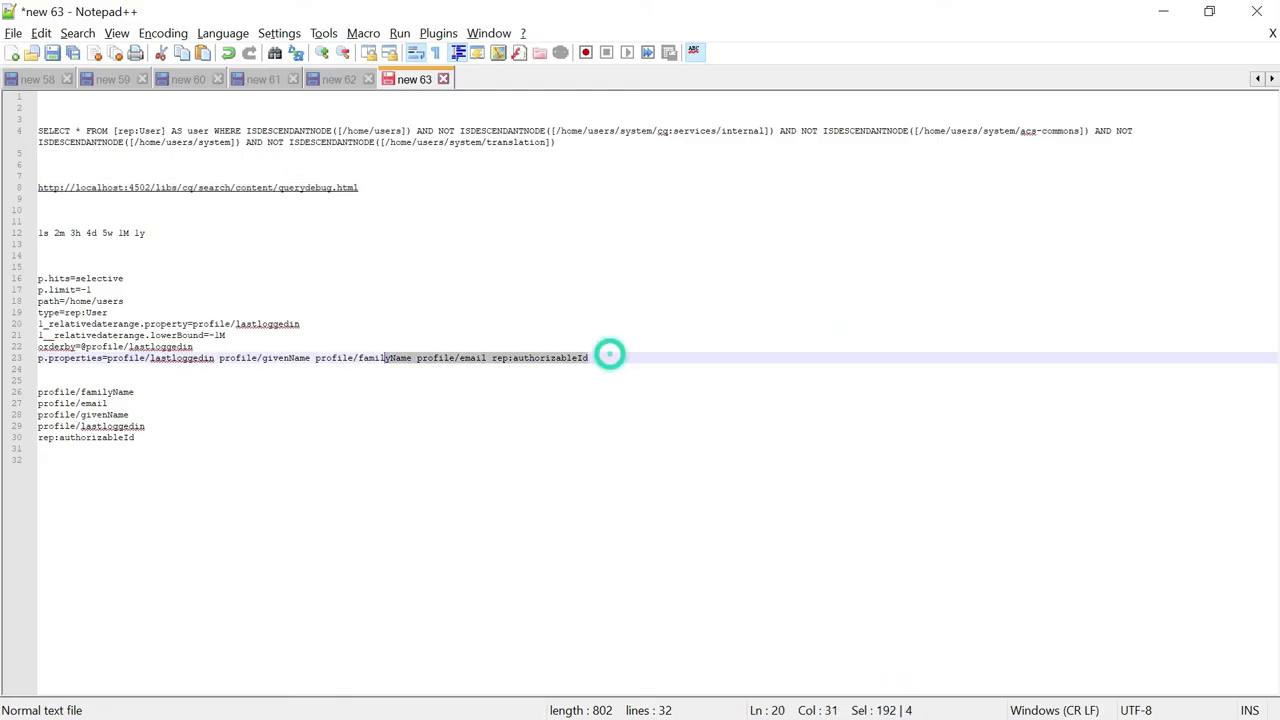
{"action": "left_click_drag", "start_coordinate": [610, 354], "coordinate": [6, 284]}
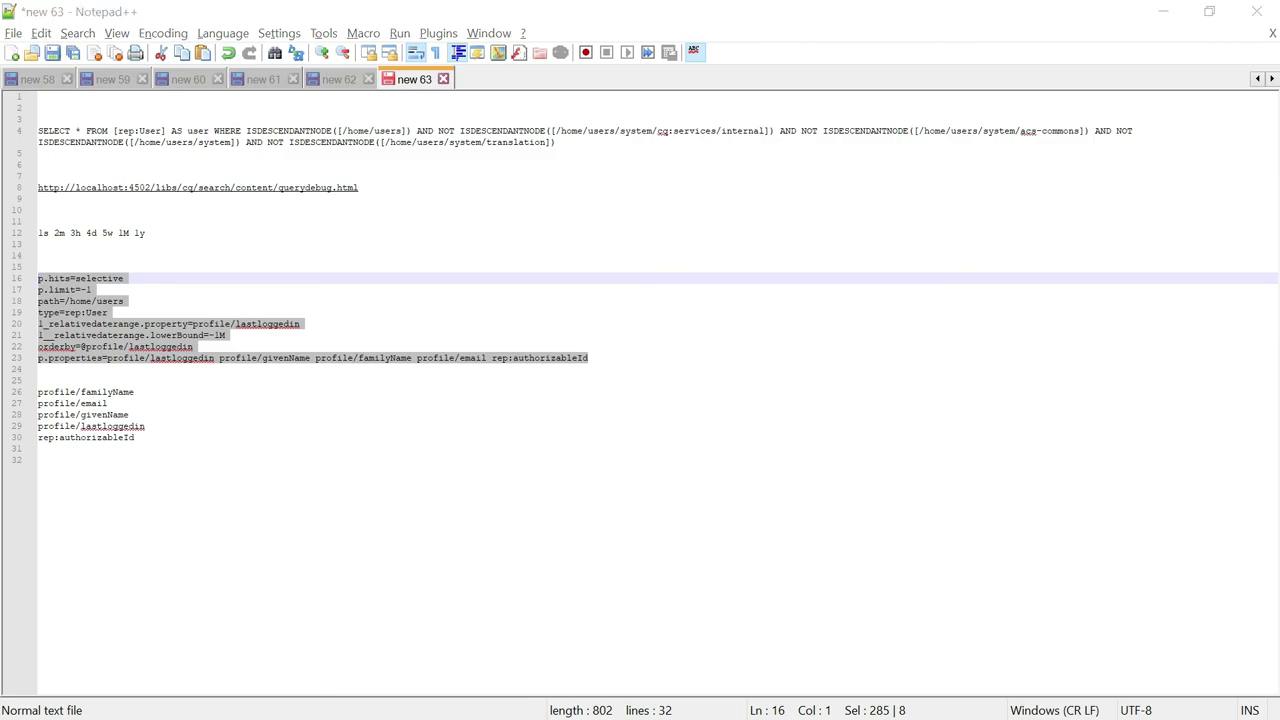
{"action": "key", "text": "ctrl+c"}
{"action": "key", "text": "alt+Tab"}
Run the last-month logins query in the debugger and open its JSON result listing 2 users.
{"action": "left_click", "coordinate": [269, 311]}
{"action": "key", "text": "ctrl+v"}
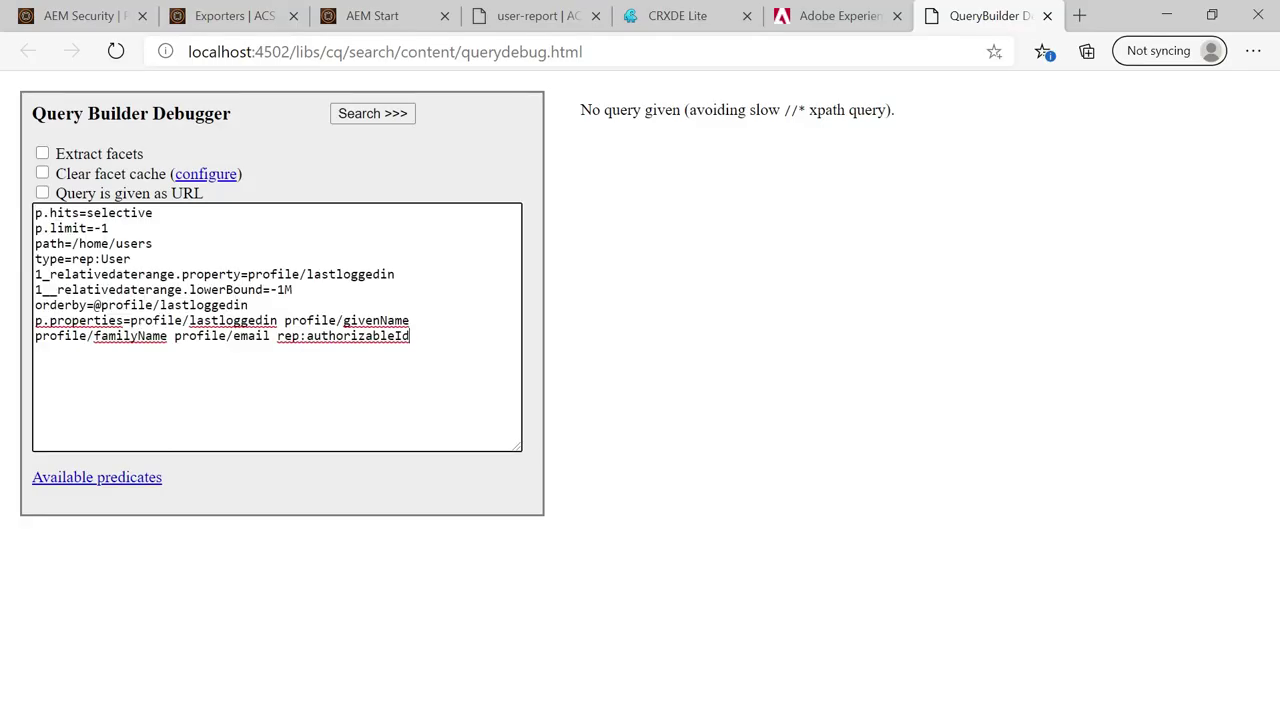
{"action": "left_click", "coordinate": [375, 118]}
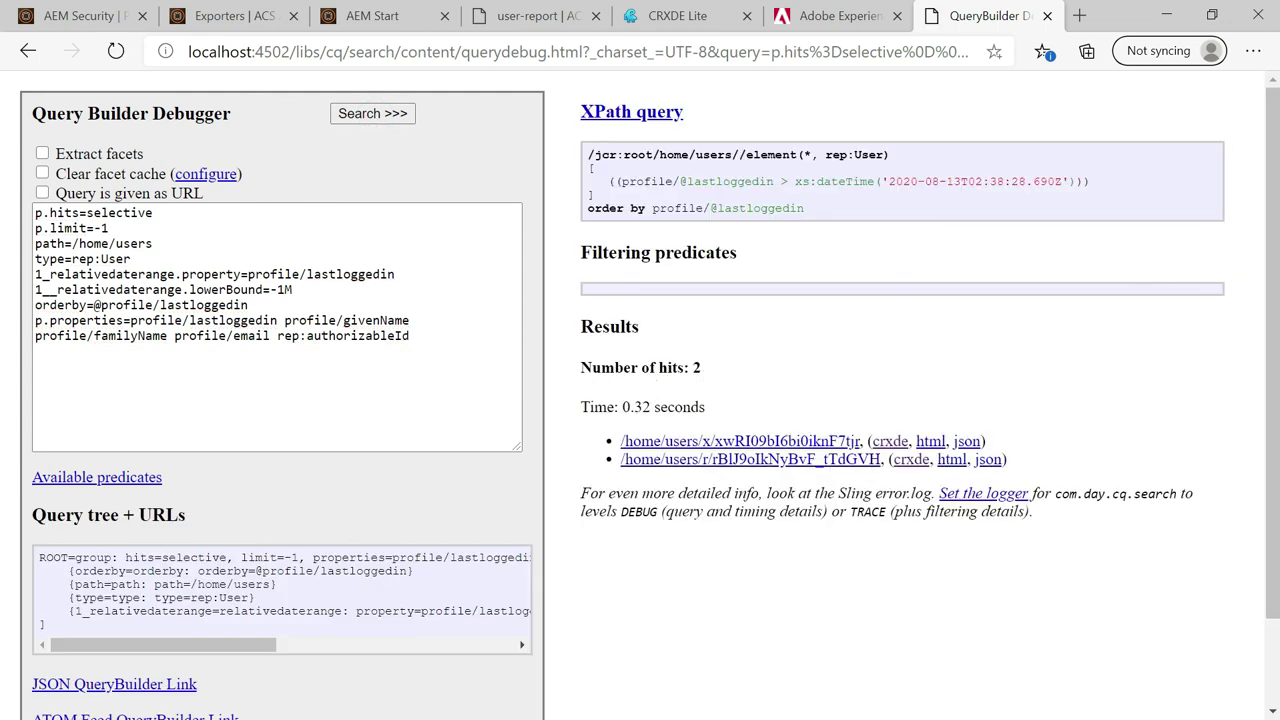
{"action": "left_click_drag", "start_coordinate": [1275, 206], "coordinate": [1277, 277]}
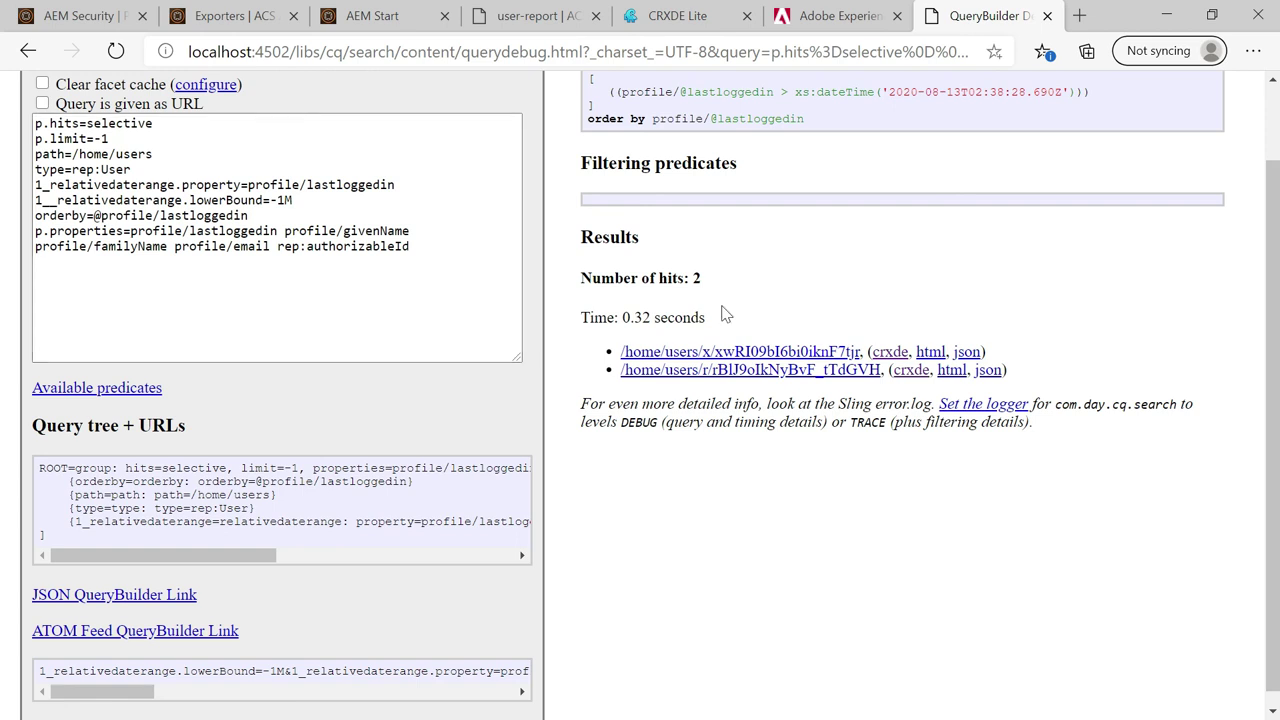
{"action": "left_click_drag", "start_coordinate": [1266, 273], "coordinate": [1265, 286]}
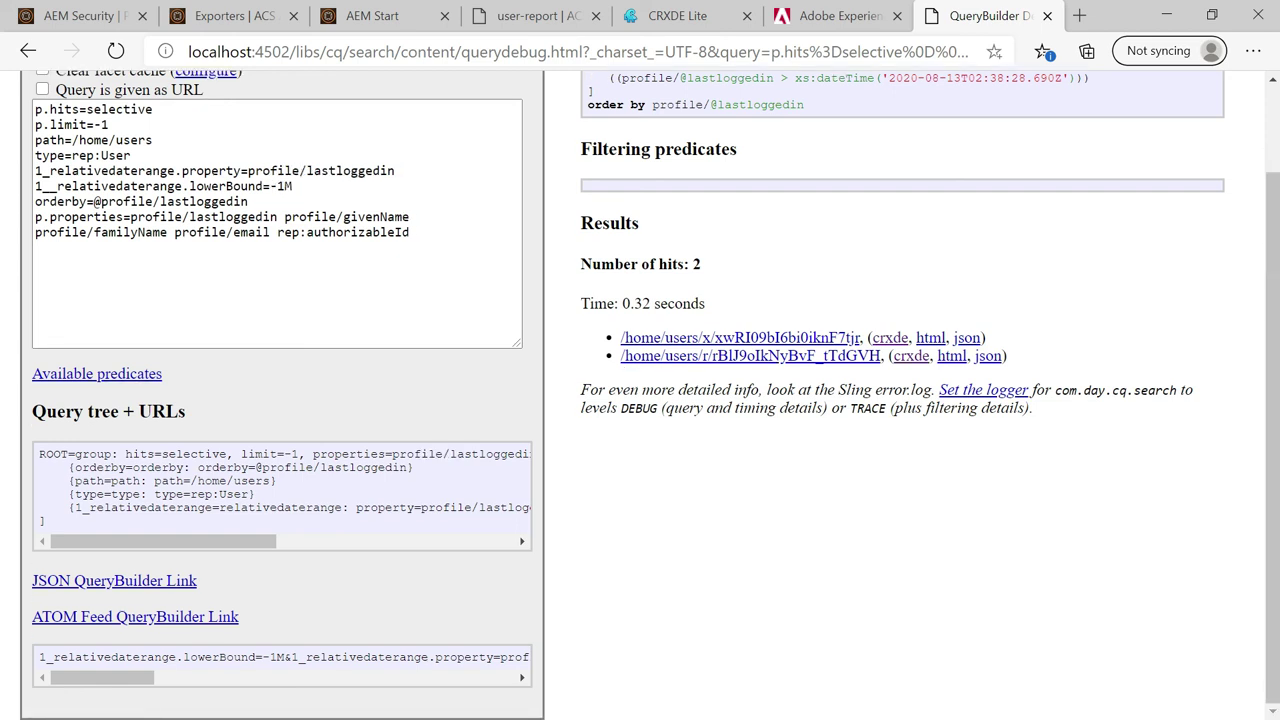
{"action": "left_click", "coordinate": [97, 582]}
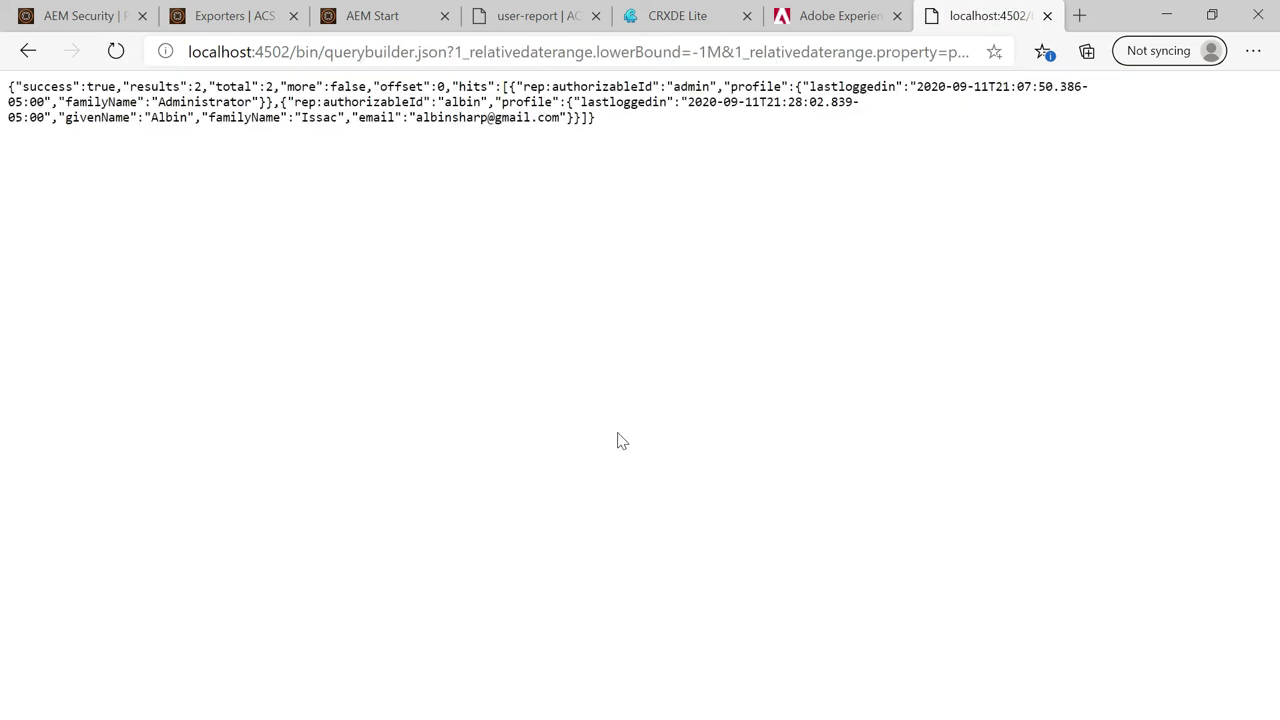